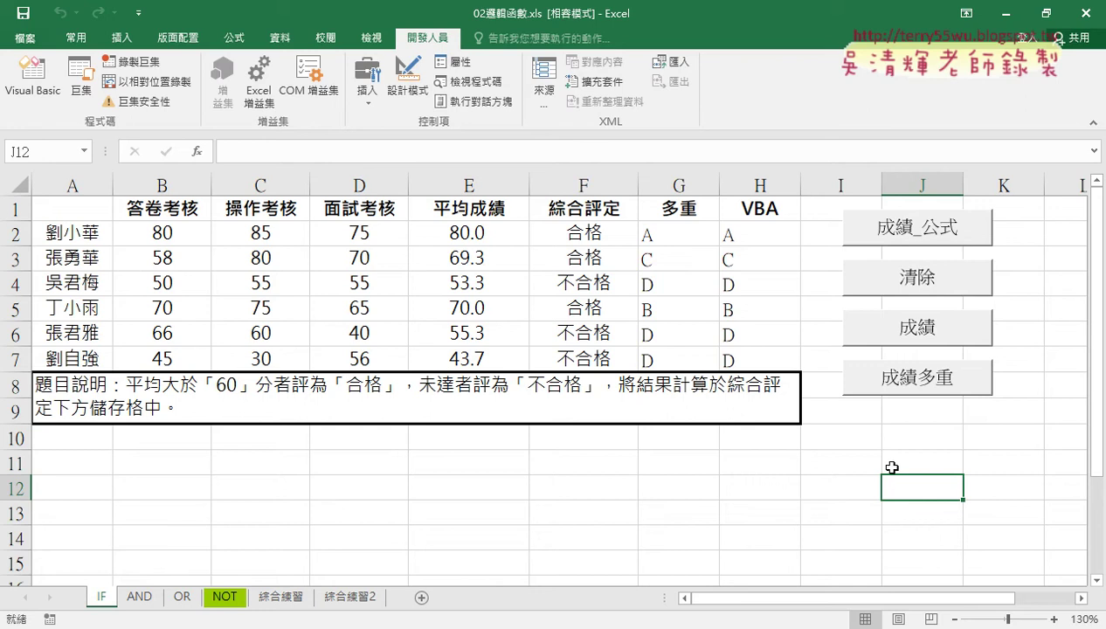
Clear column H with 清除, then run 成績_公式 to fill H2:H7 with A, C, D, B, D, D.
click(922, 284)
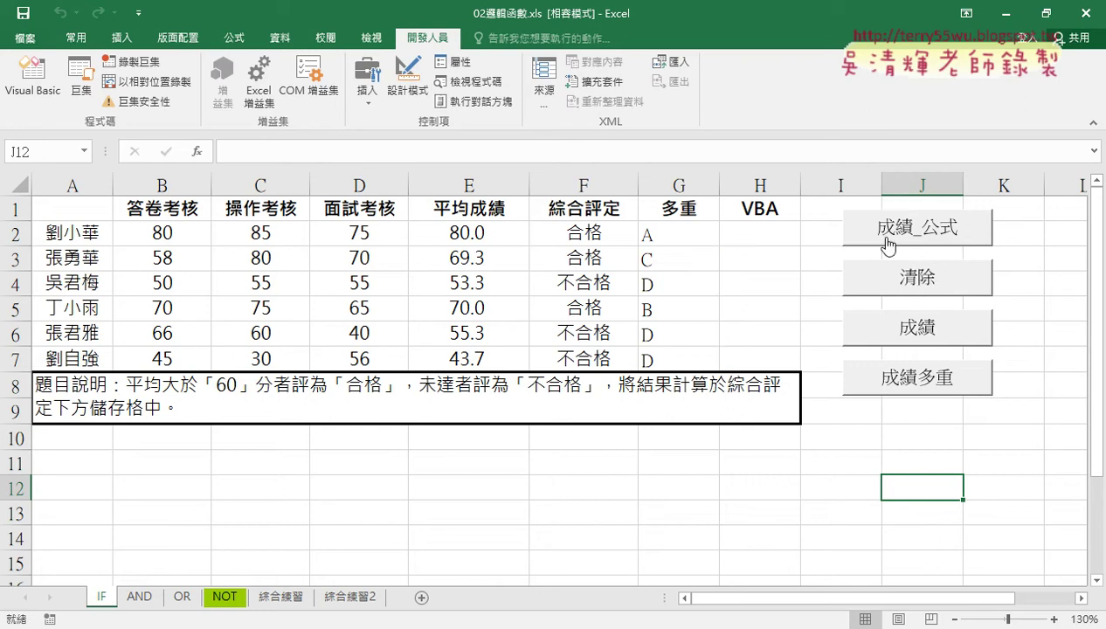
click(886, 237)
drag(952, 422, 984, 410)
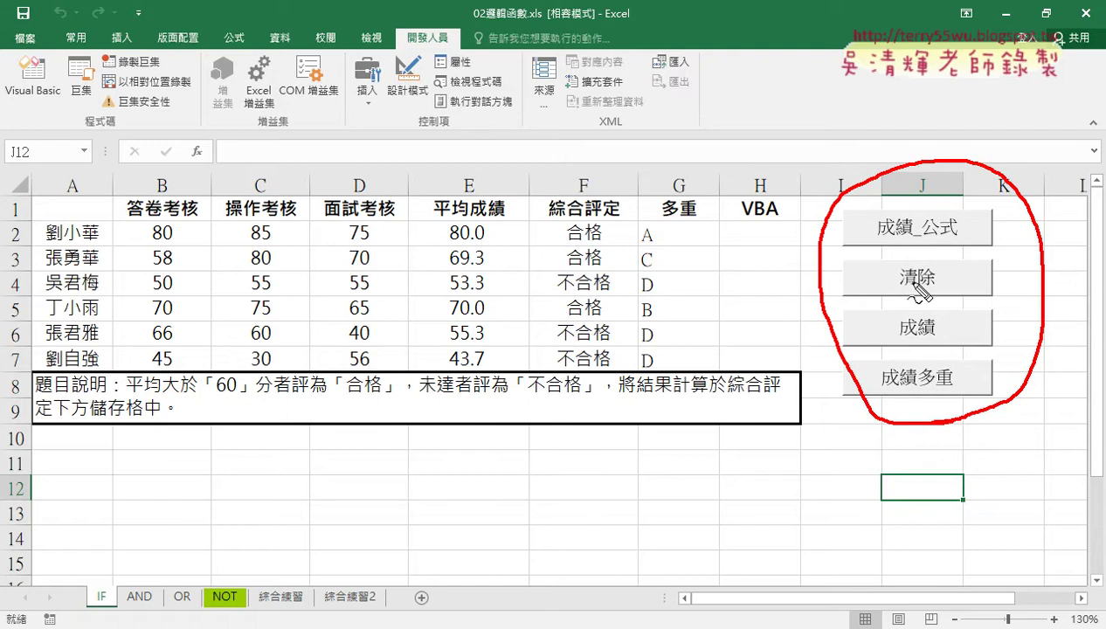
drag(718, 218, 718, 357)
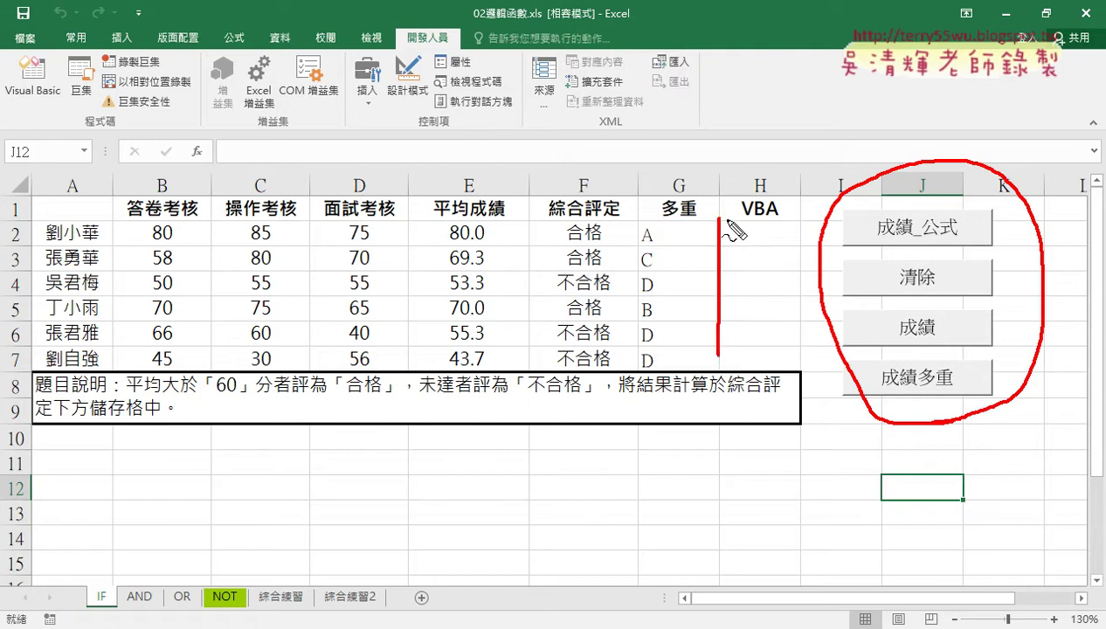
mouse_move(718, 221)
mouse_down()
mouse_move(791, 222)
mouse_move(794, 339)
mouse_move(739, 372)
mouse_move(718, 368)
mouse_up()
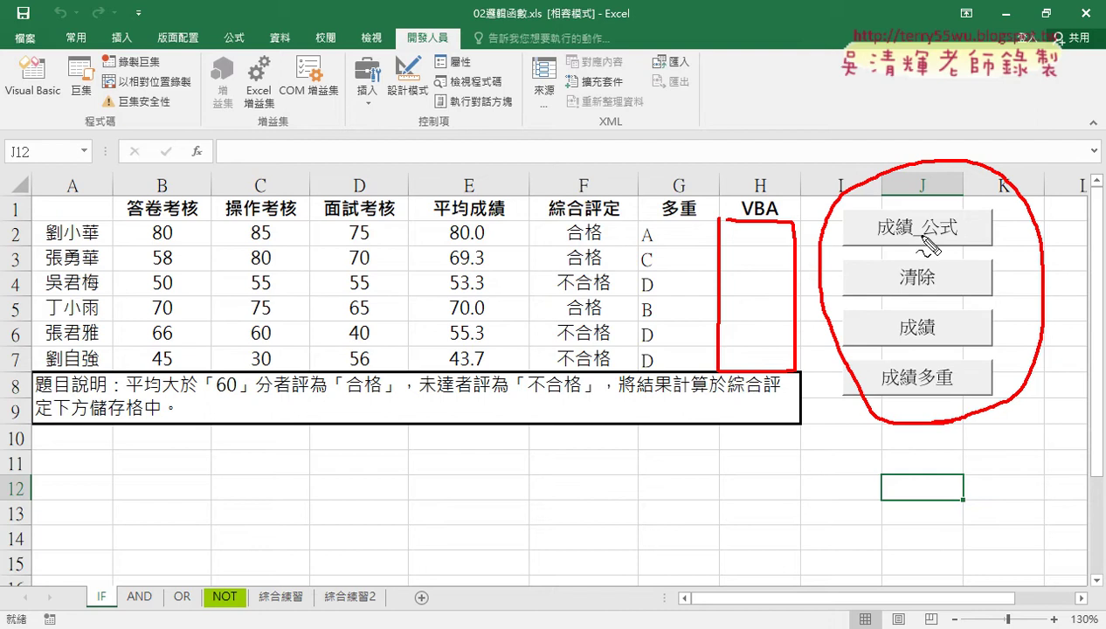
key(Escape)
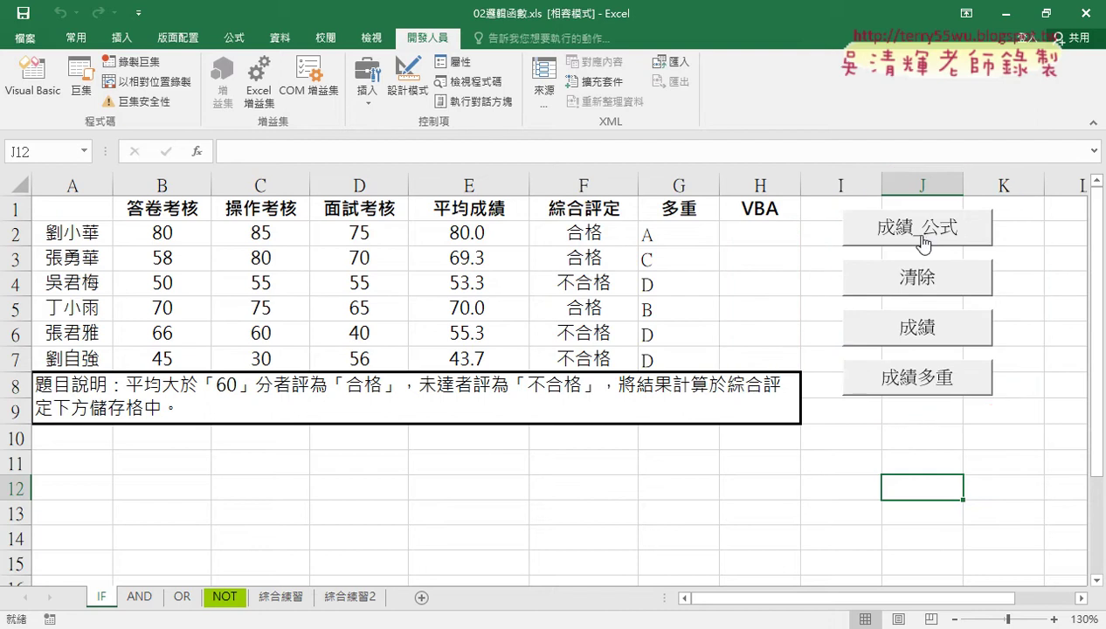
click(921, 236)
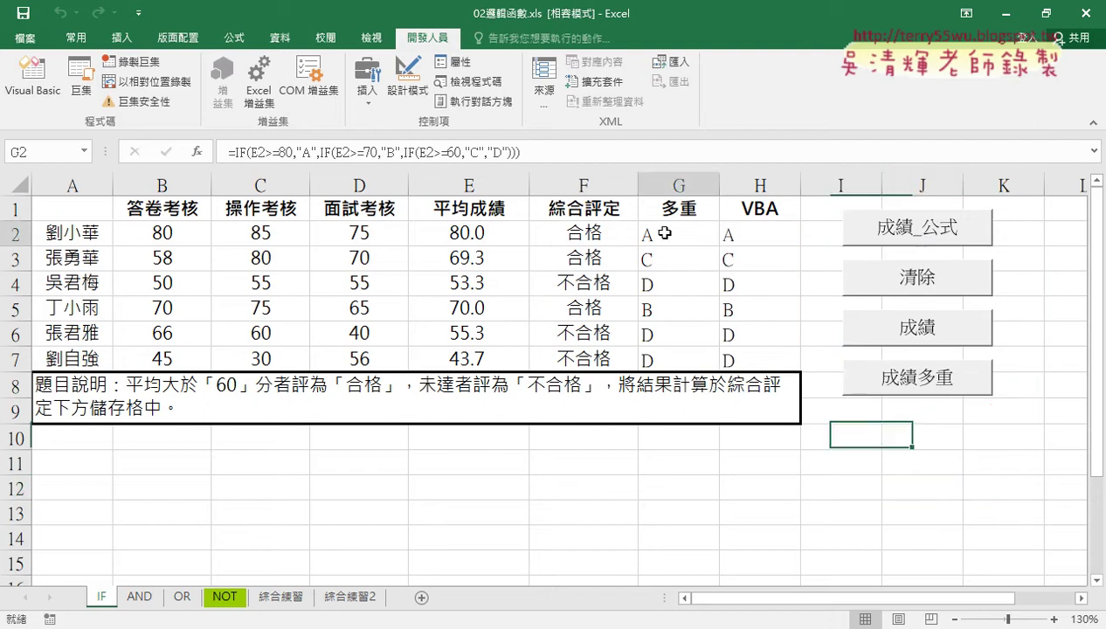
Inspect the IF formulas in H2, G2 and G3, then clear column H with 清除.
click(757, 234)
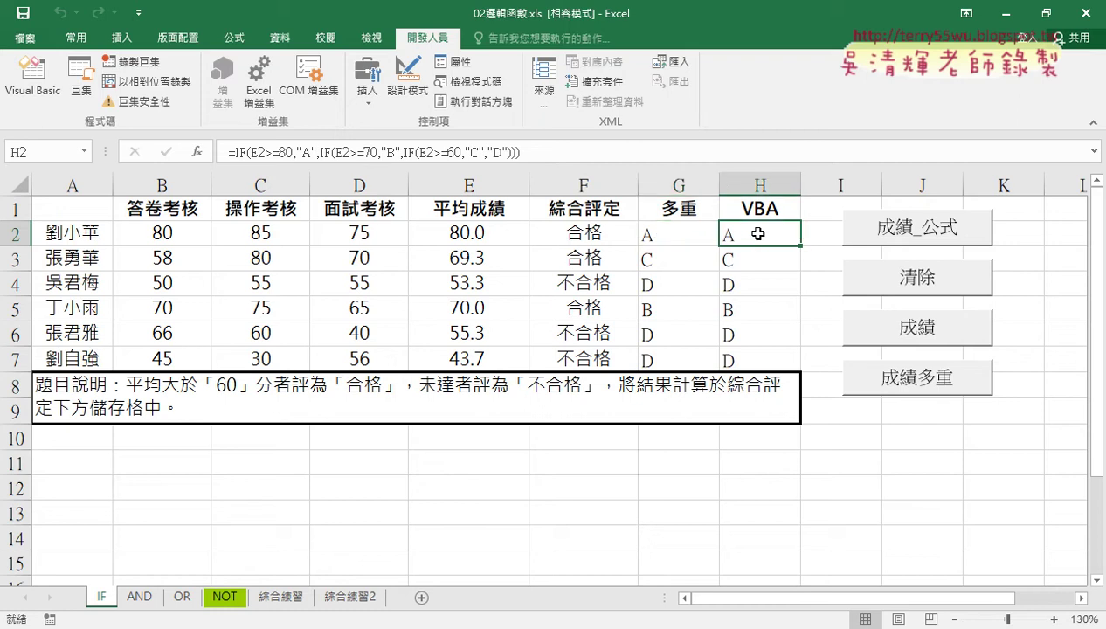
drag(757, 233, 763, 354)
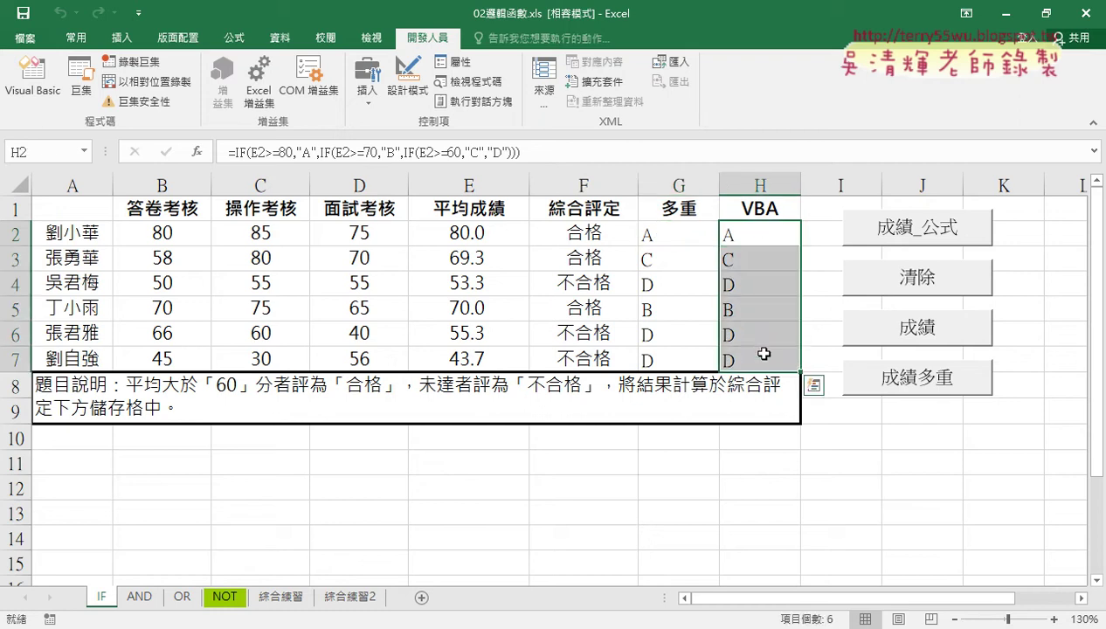
click(776, 234)
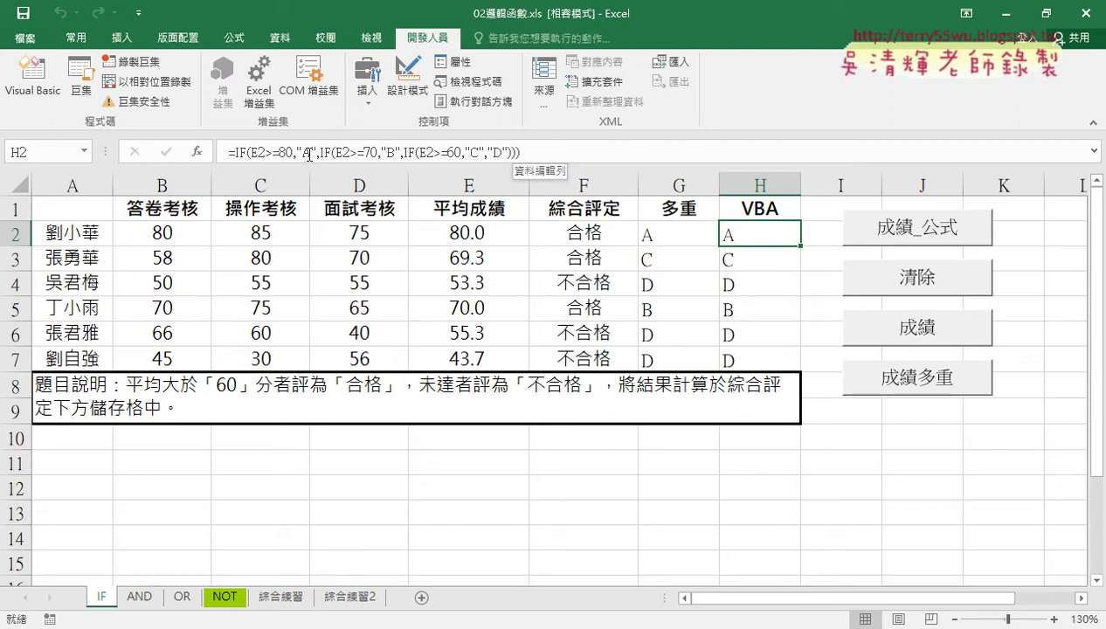
click(663, 232)
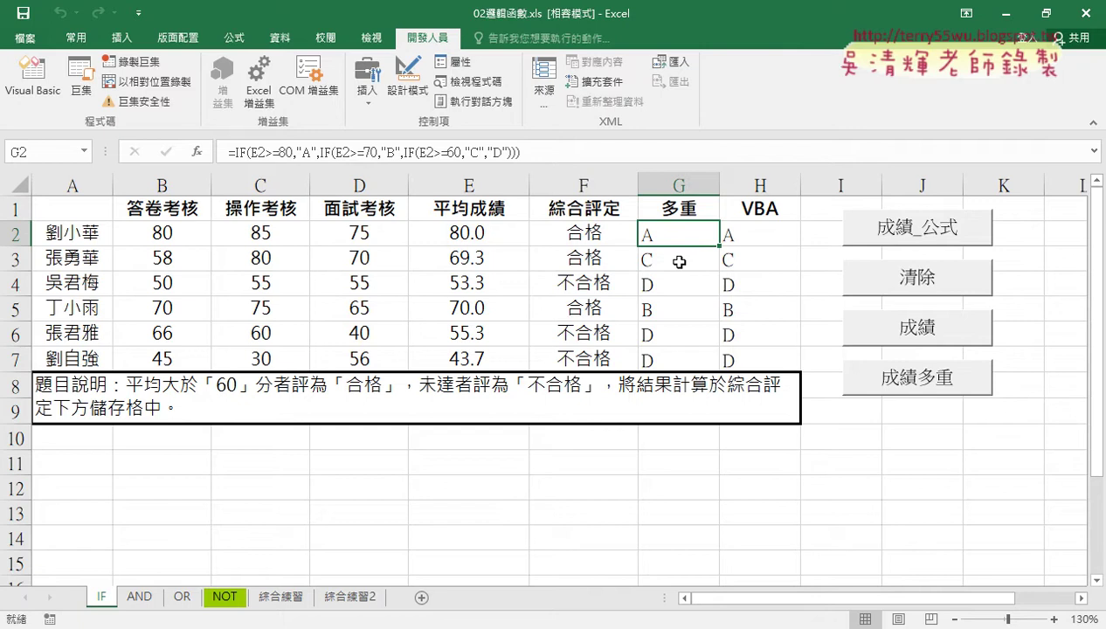
click(669, 257)
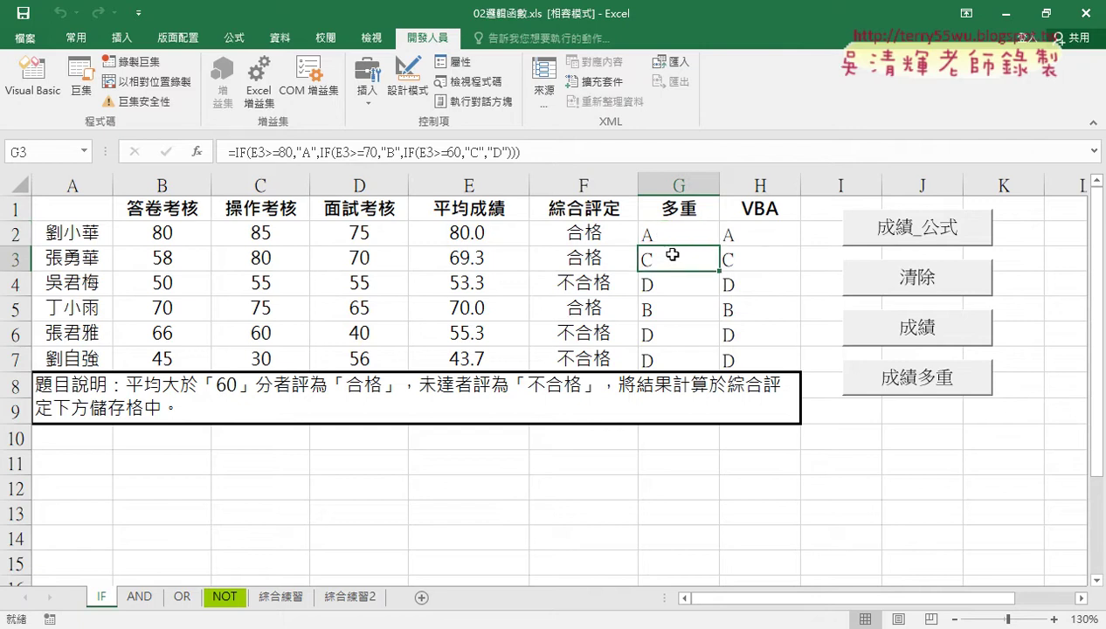
click(669, 232)
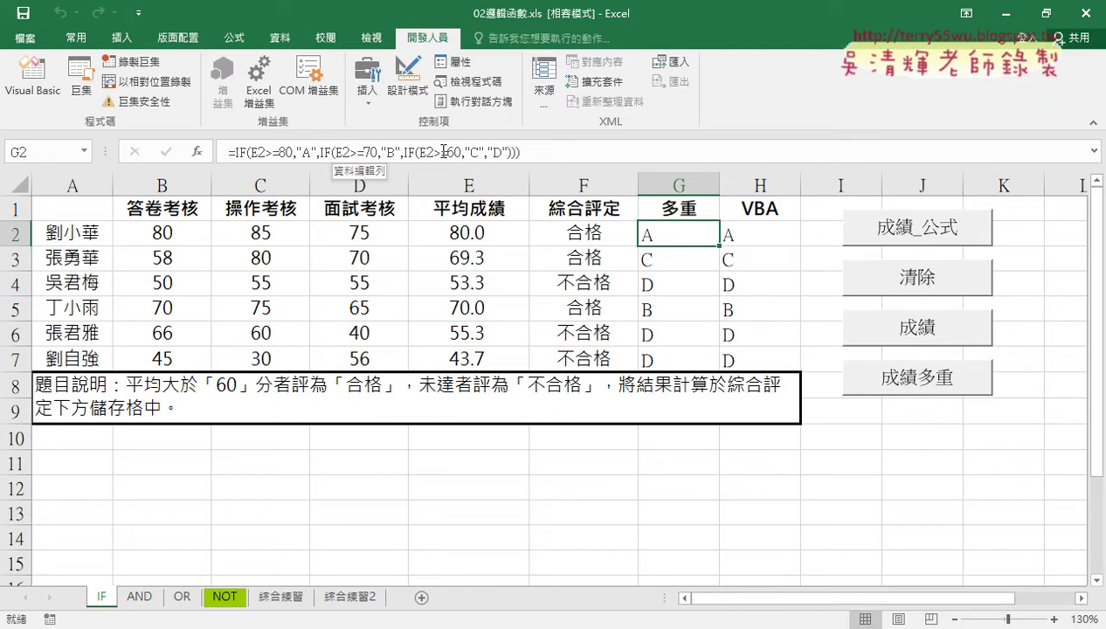
click(776, 235)
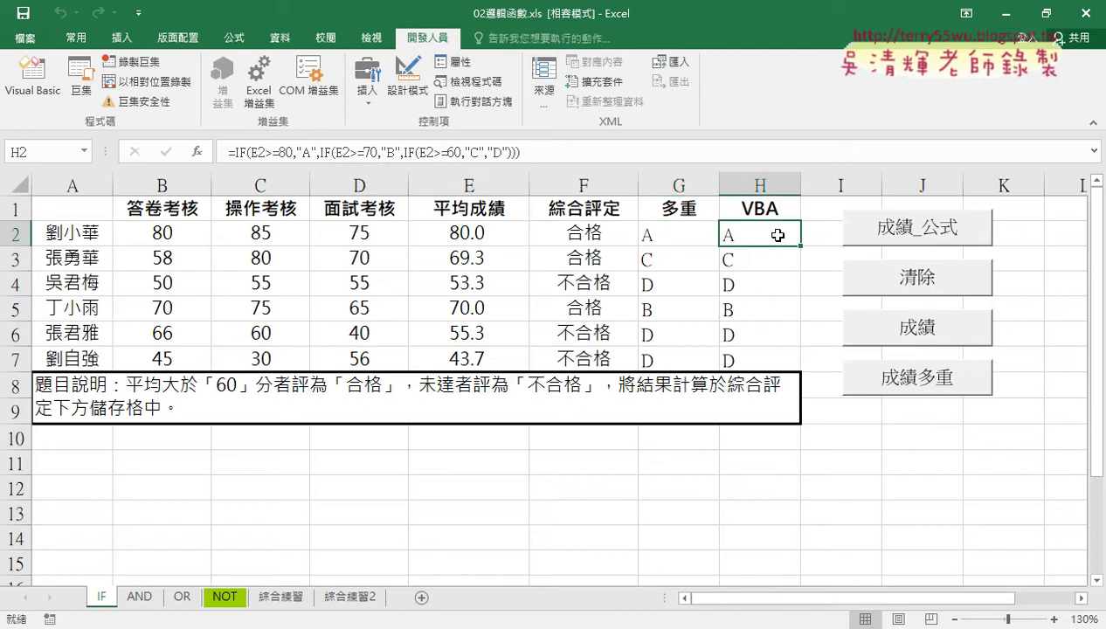
click(910, 282)
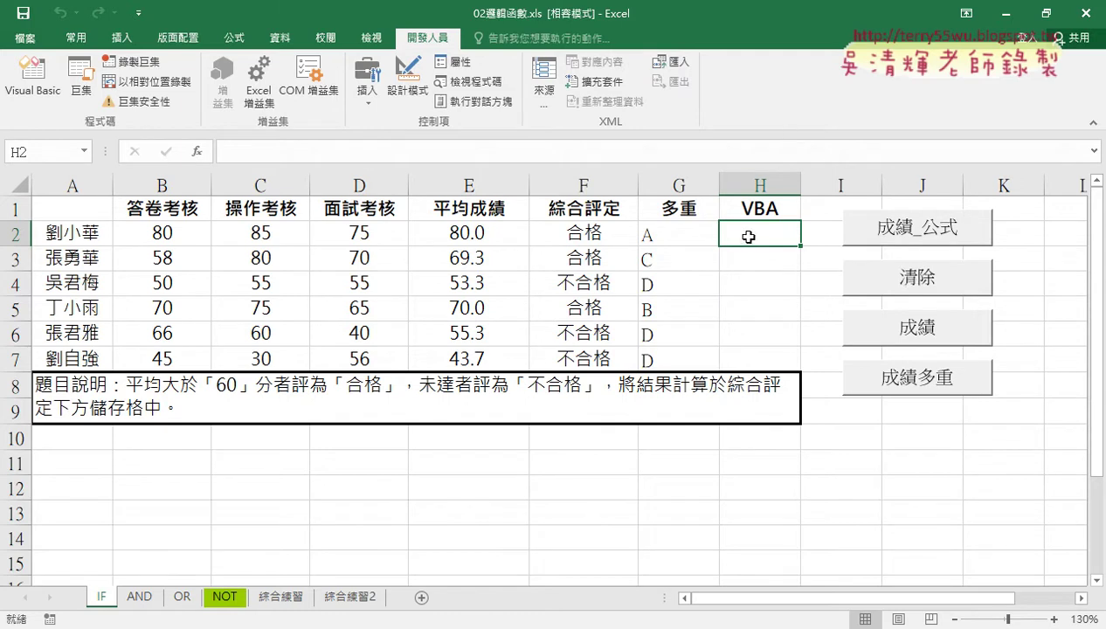
drag(738, 234, 753, 361)
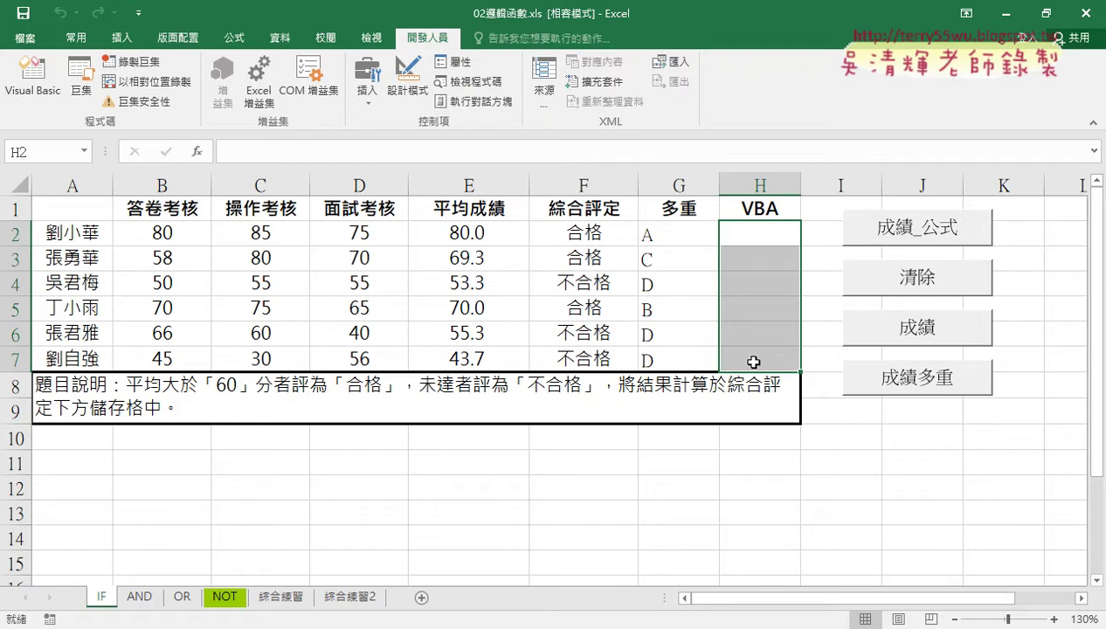
click(768, 231)
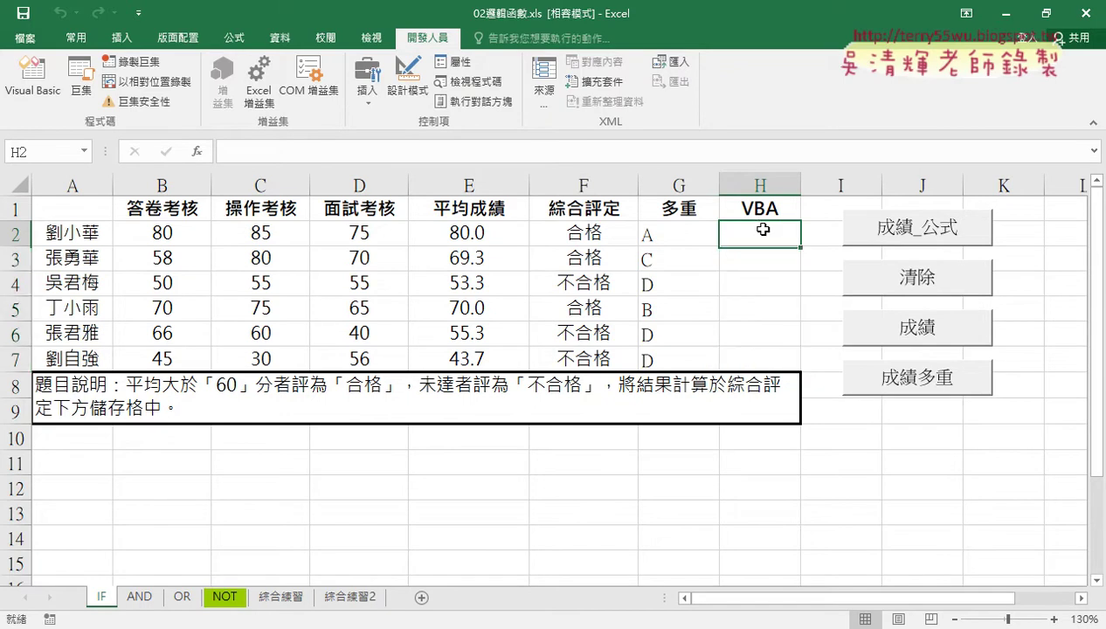
click(769, 259)
click(766, 277)
click(769, 309)
click(766, 334)
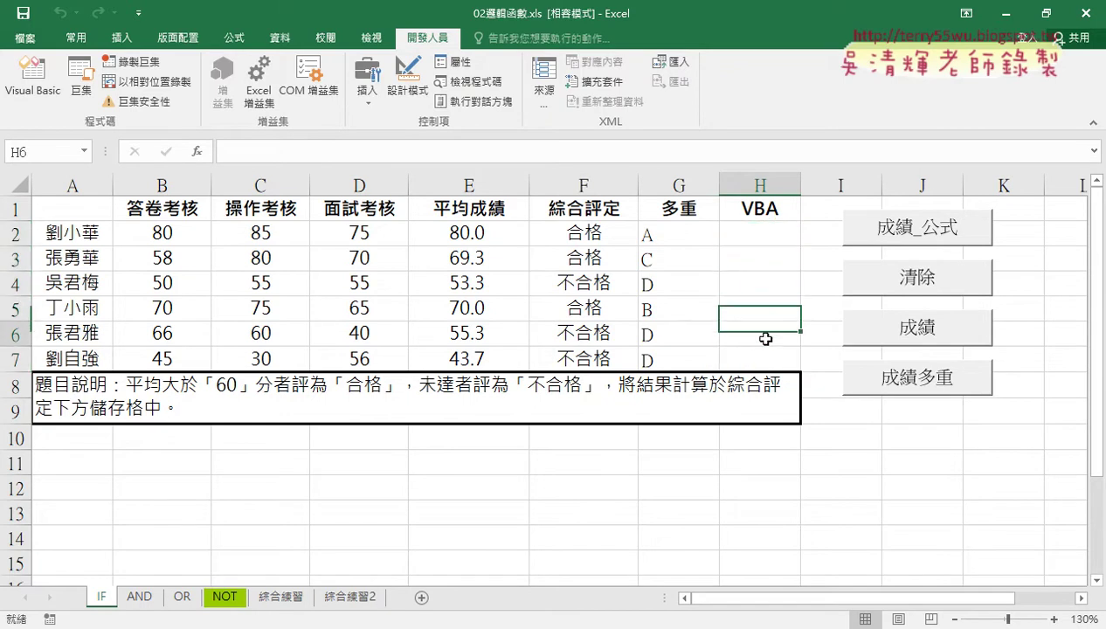
click(766, 353)
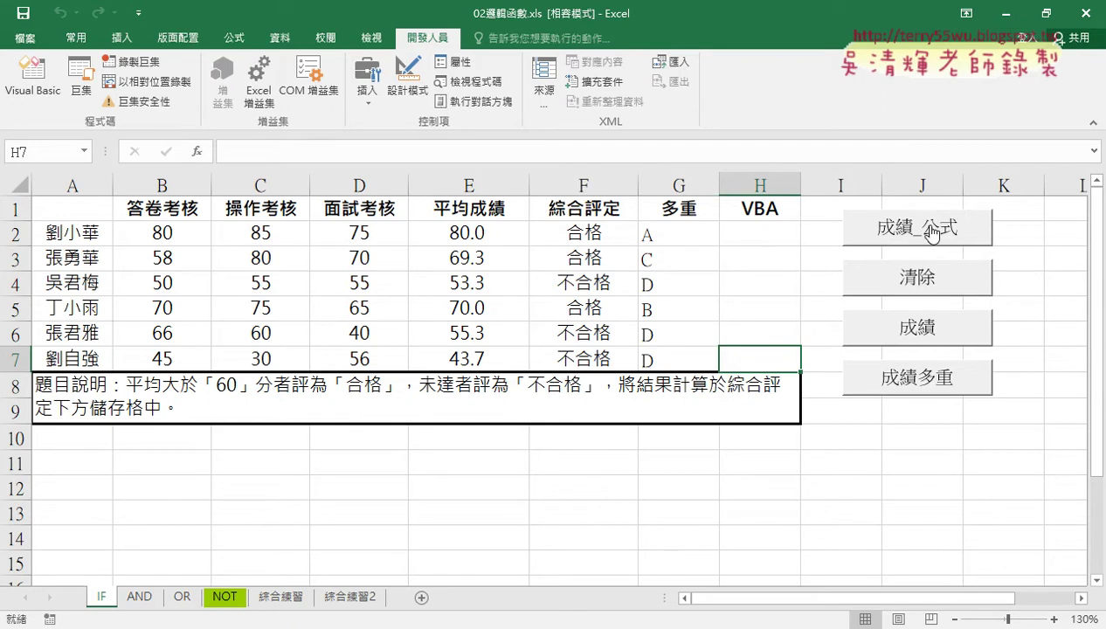
Run the 成績 macro to fill column H with 合格/不合格 and check the cells.
click(939, 332)
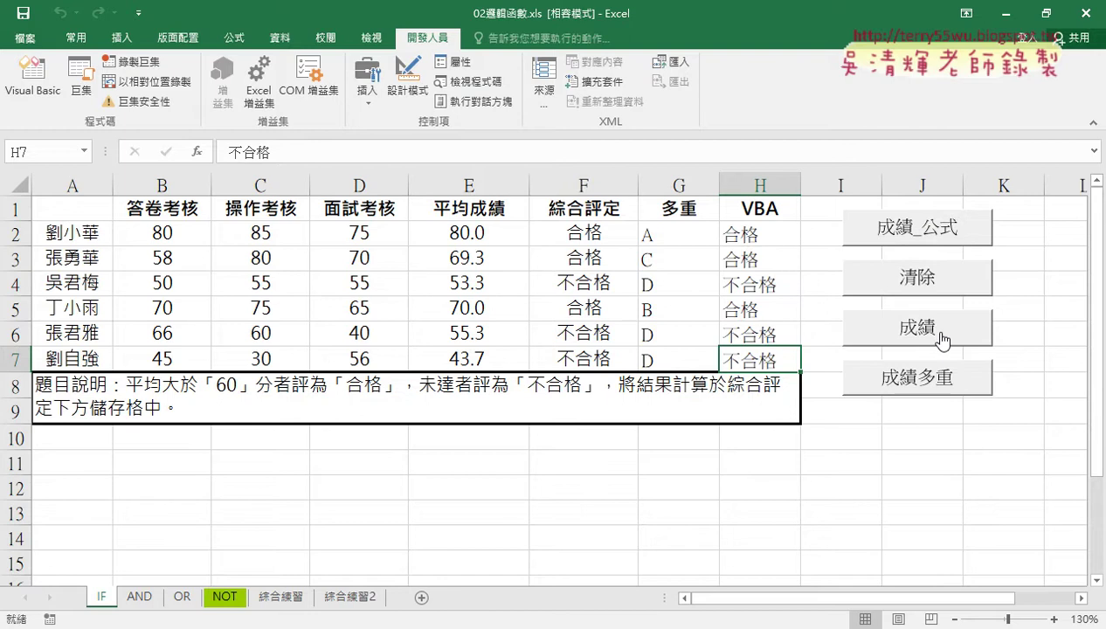
click(747, 231)
click(752, 259)
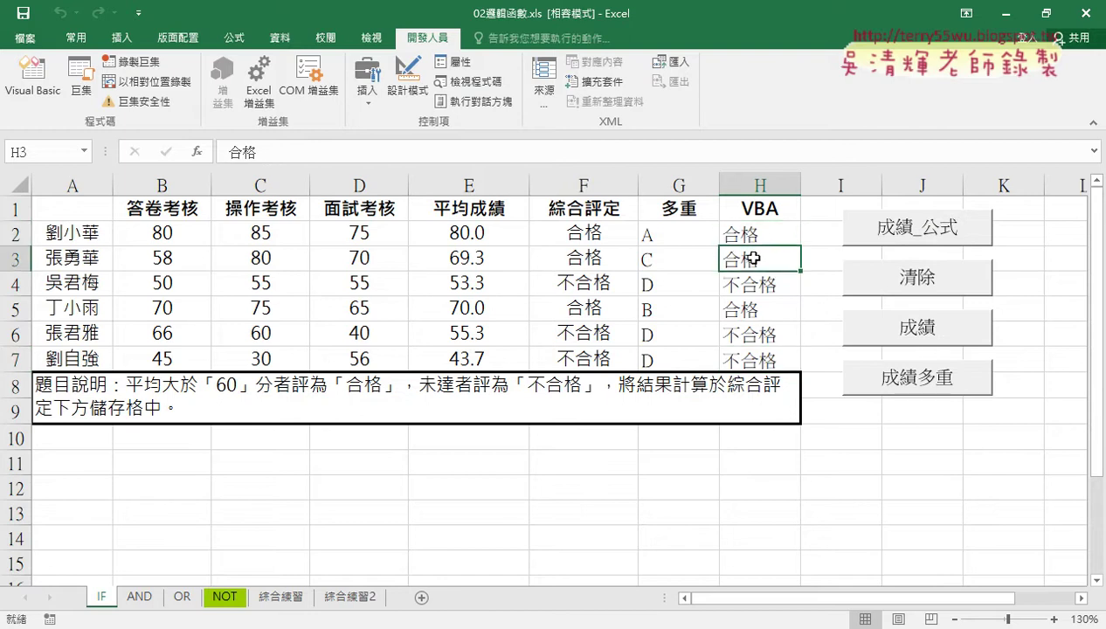
click(747, 276)
click(747, 258)
click(744, 232)
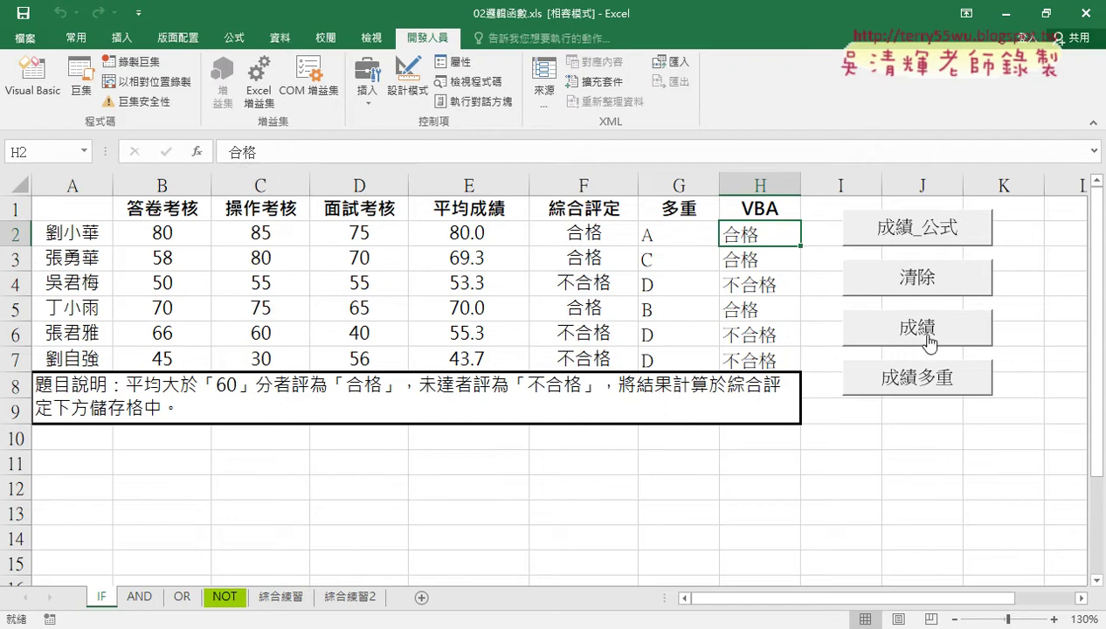
Run the 成績多重 macro to write grades A, C, D, B, D, D into column H.
click(929, 384)
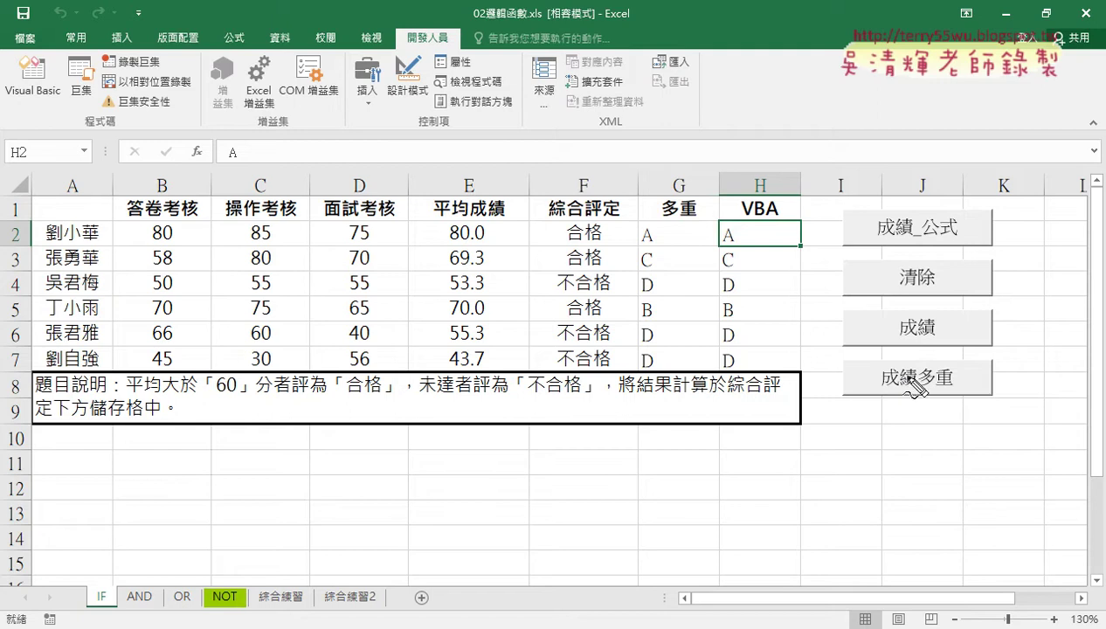
mouse_move(908, 385)
mouse_down()
mouse_move(988, 368)
mouse_move(943, 401)
mouse_up()
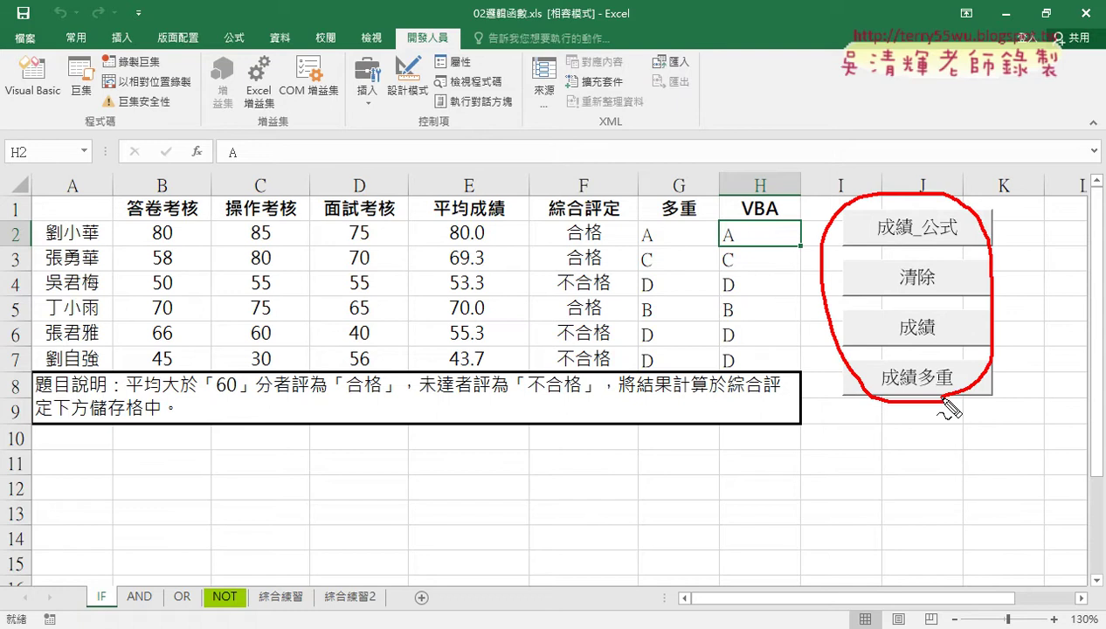
key(Escape)
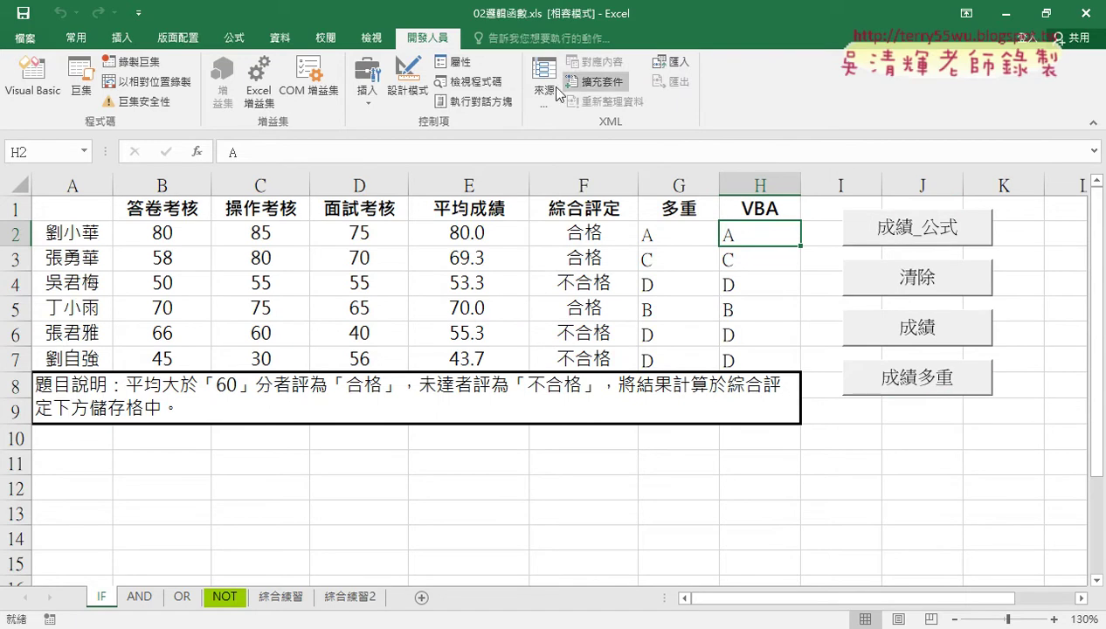
Open the VBA editor and remove the existing Module1 without exporting it.
click(28, 87)
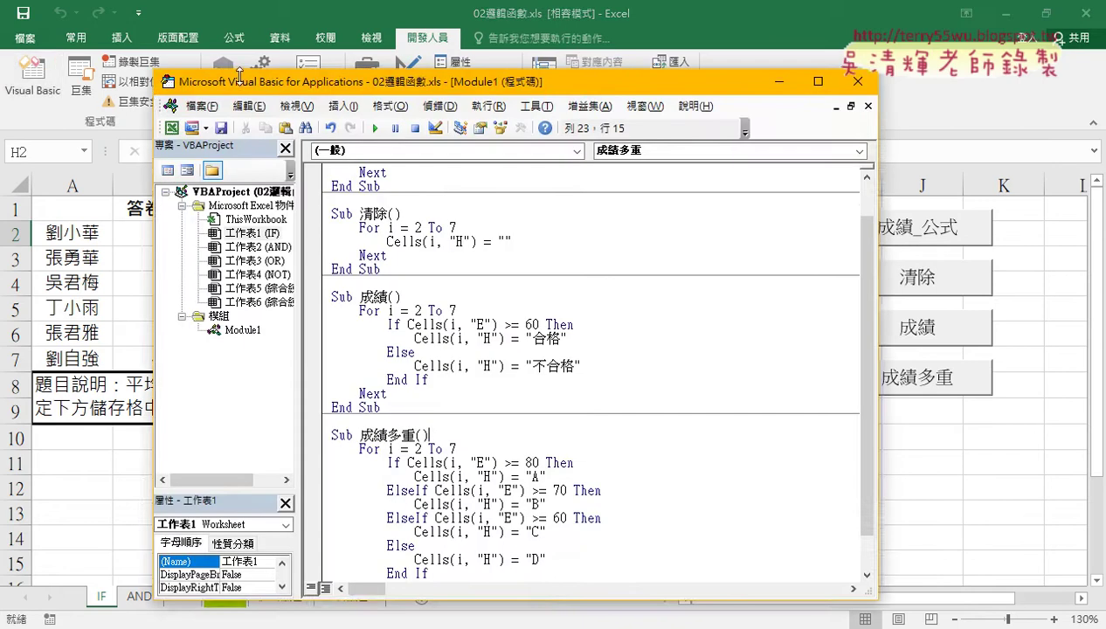
drag(274, 85, 214, 48)
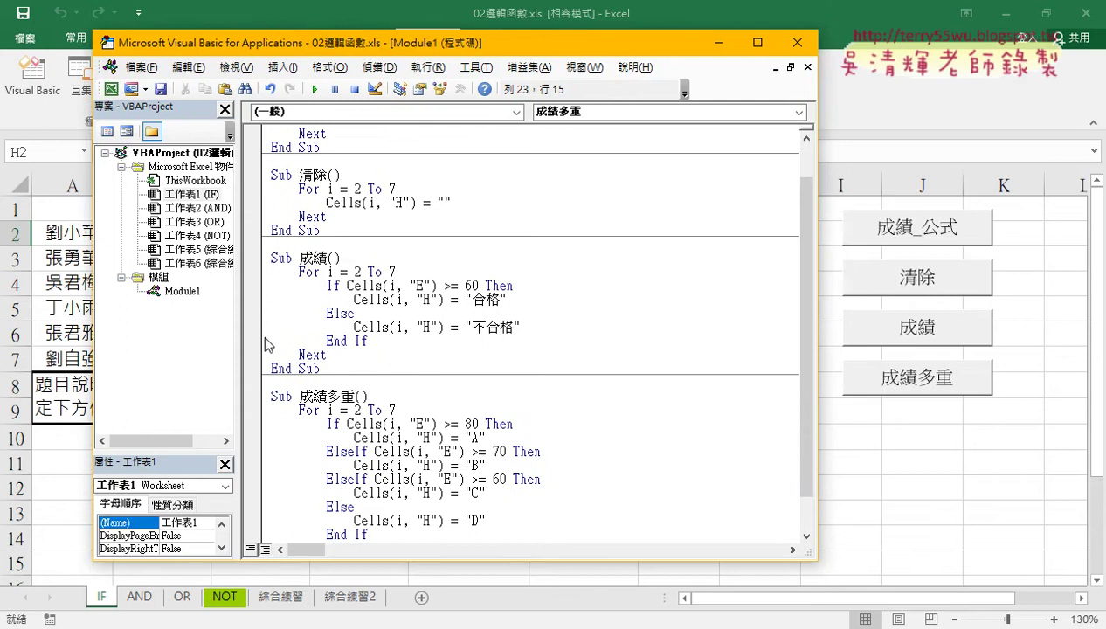
right_click(183, 292)
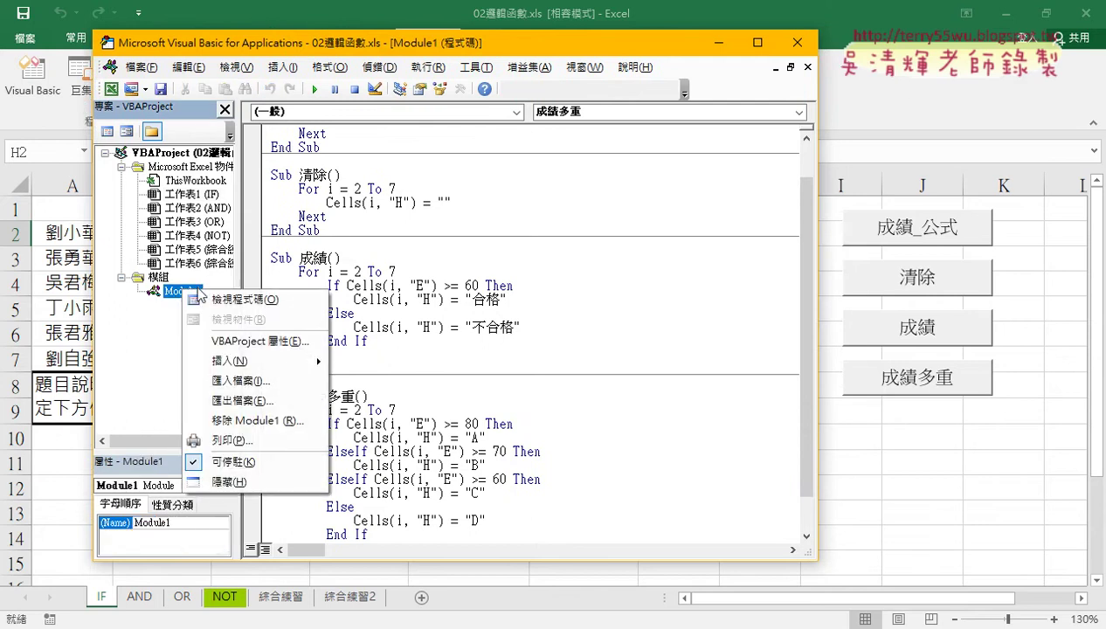
click(253, 419)
click(534, 389)
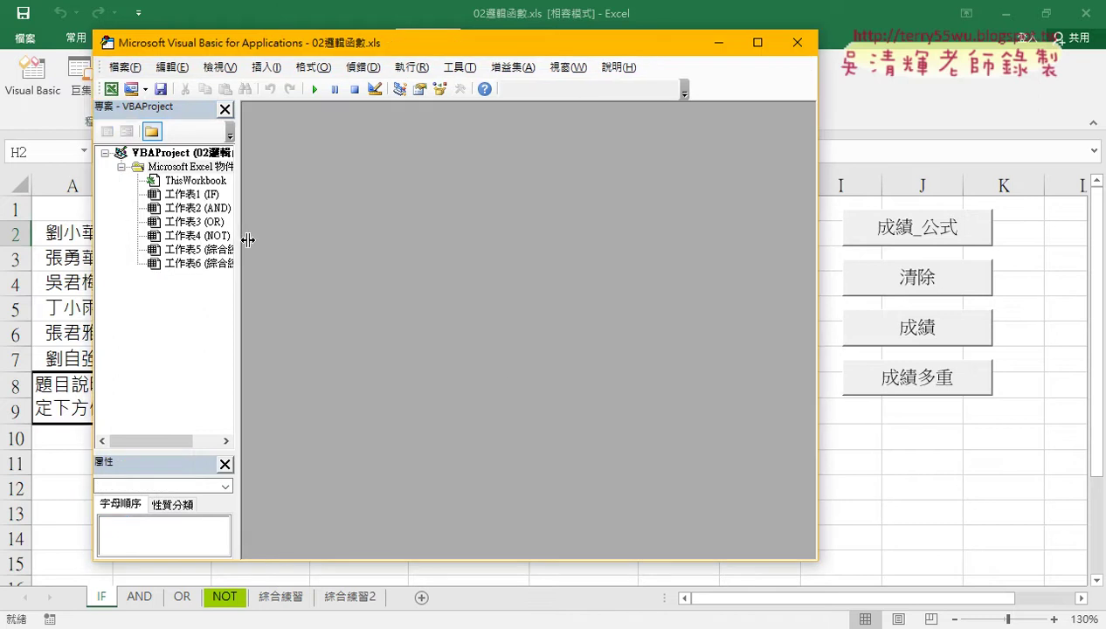
Browse the VBAProject and ThisWorkbook properties, enable design mode, and view 工作表1's code.
drag(237, 239, 326, 239)
click(220, 154)
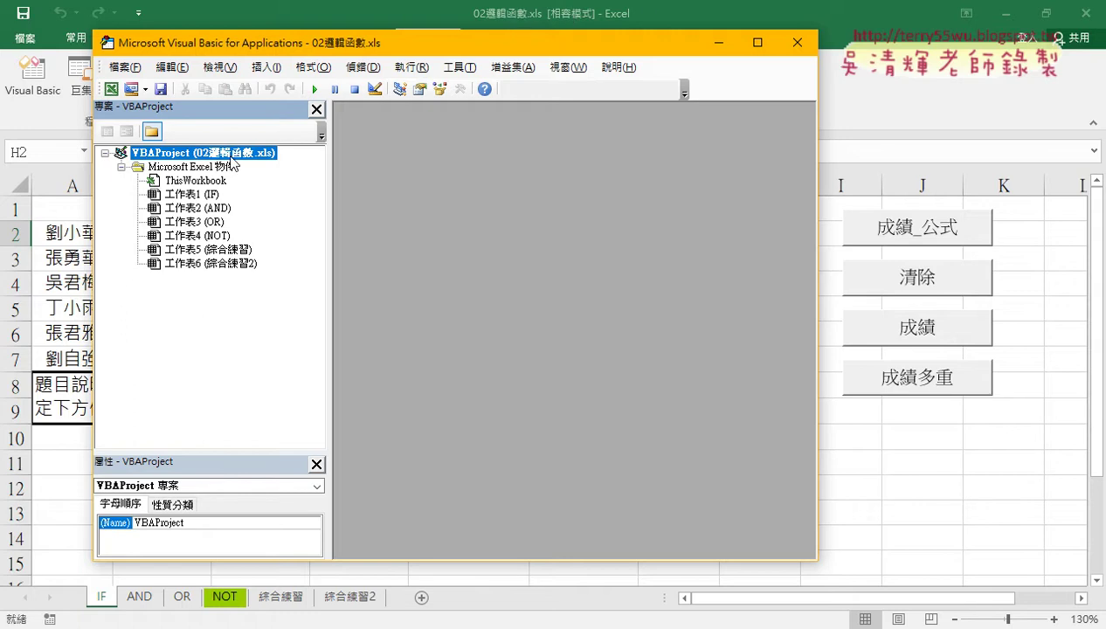
click(194, 180)
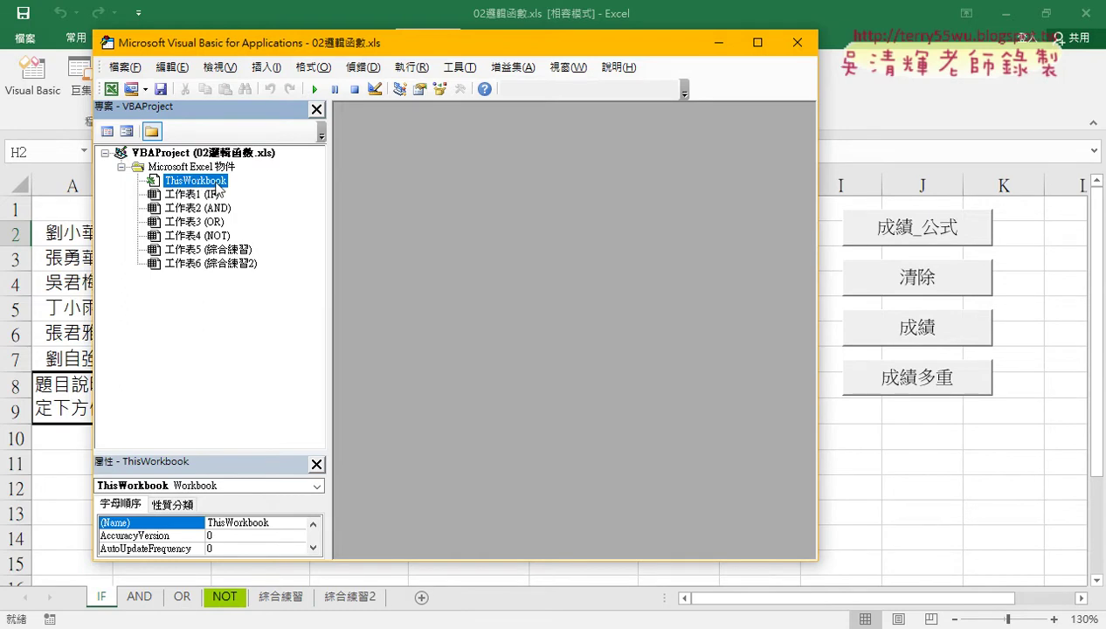
click(375, 89)
double_click(194, 194)
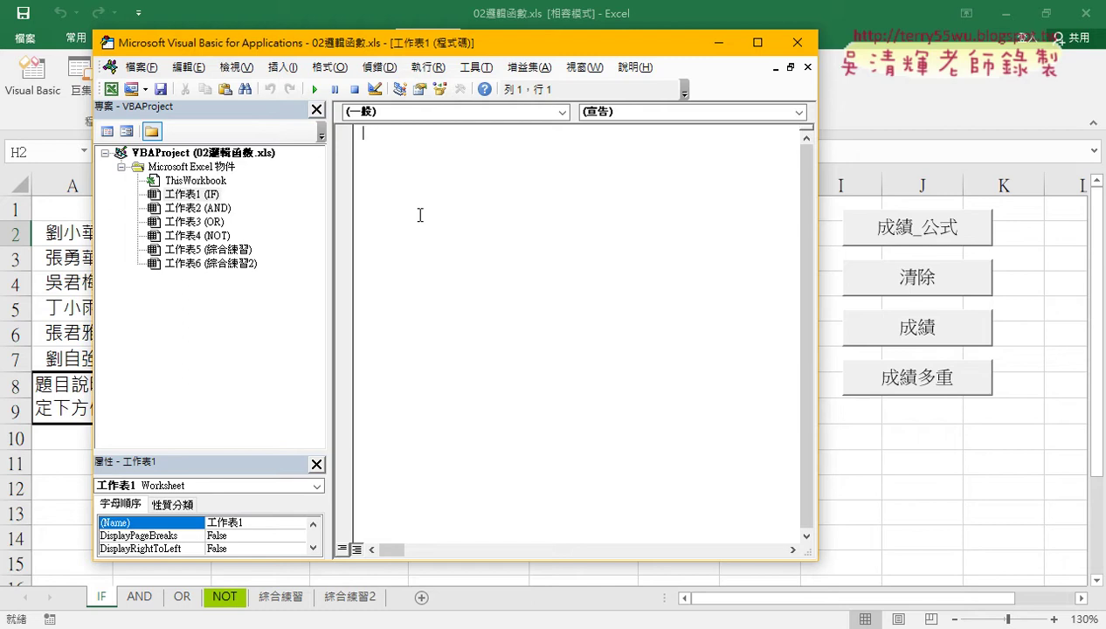
click(807, 67)
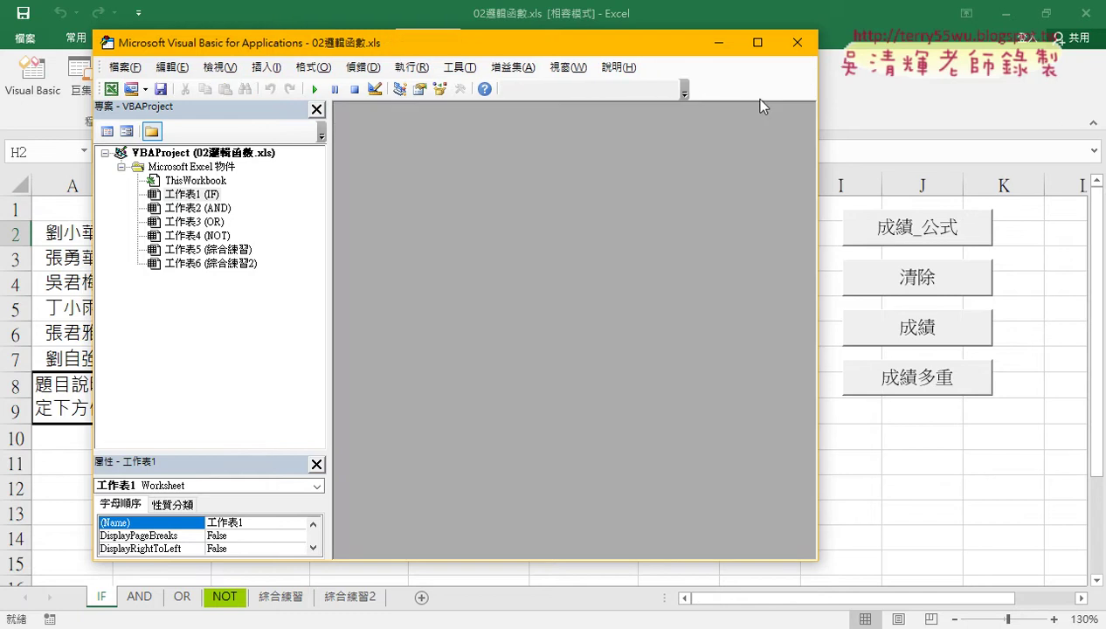
Insert a new module from the 工作表4 (NOT) item in the Project Explorer.
click(185, 237)
right_click(181, 238)
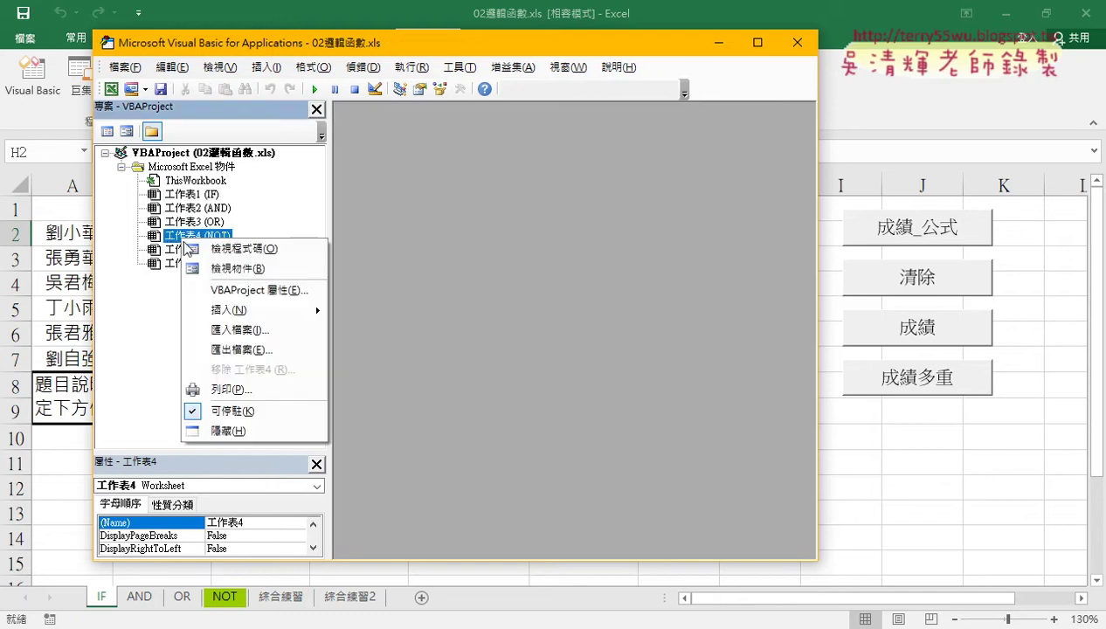
click(410, 332)
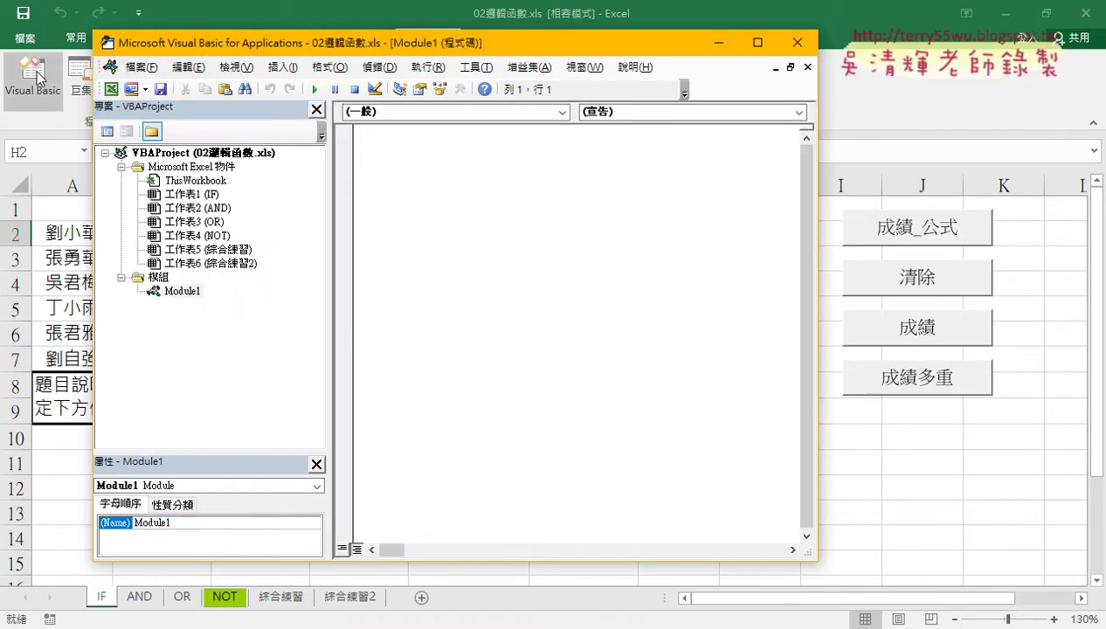
Begin a Sub declaration in Module1's code pane, dismissing the compile error.
click(182, 291)
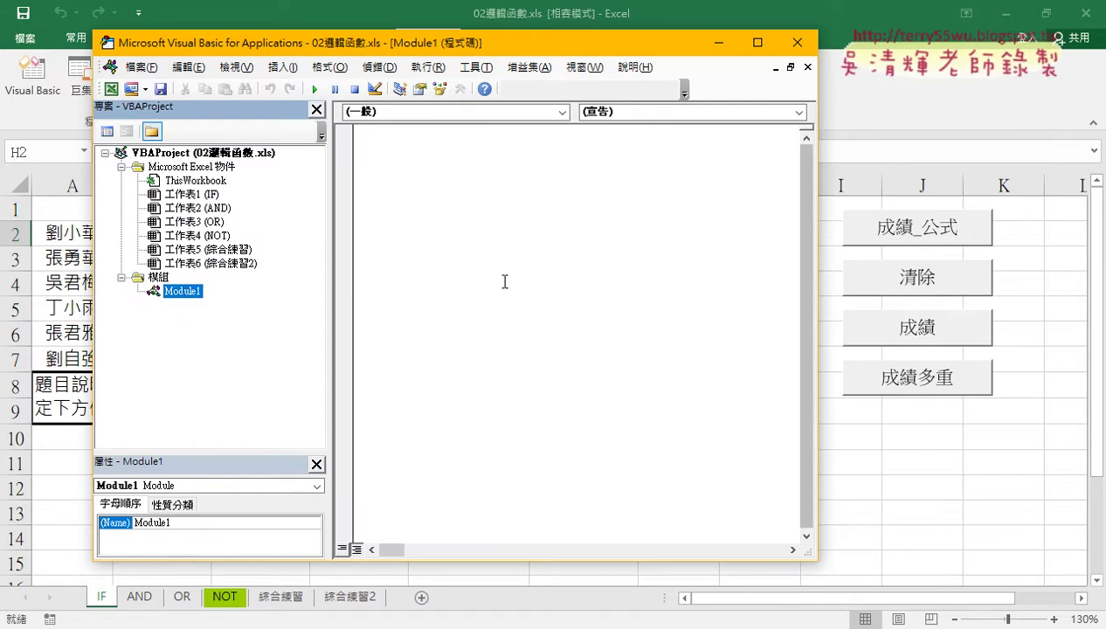
drag(329, 262, 298, 262)
click(348, 160)
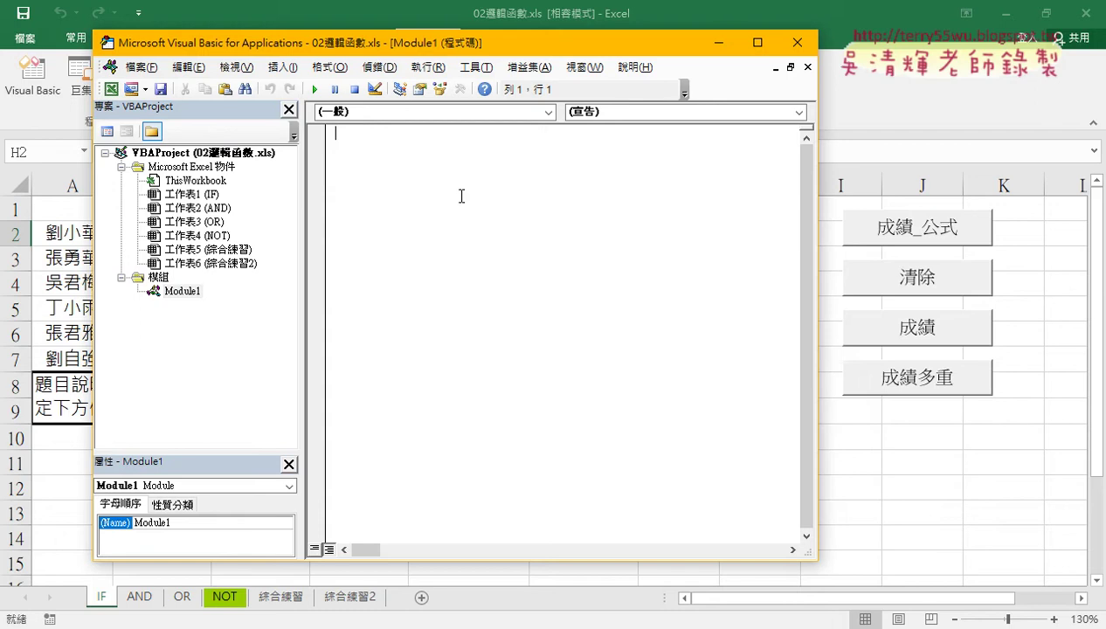
text(sub)
key(Return)
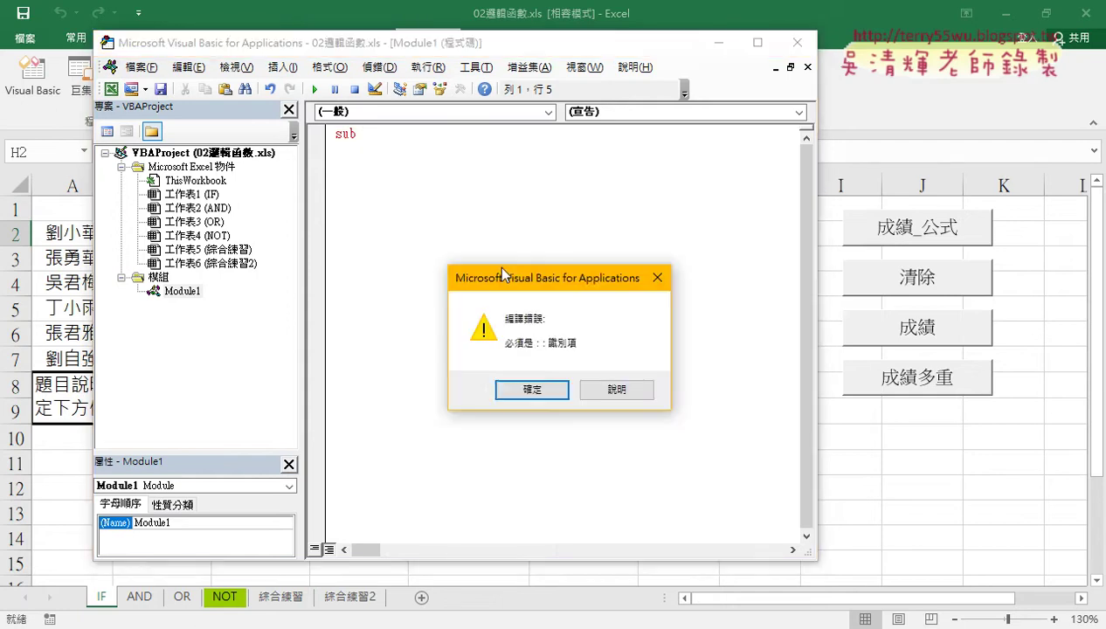
click(539, 391)
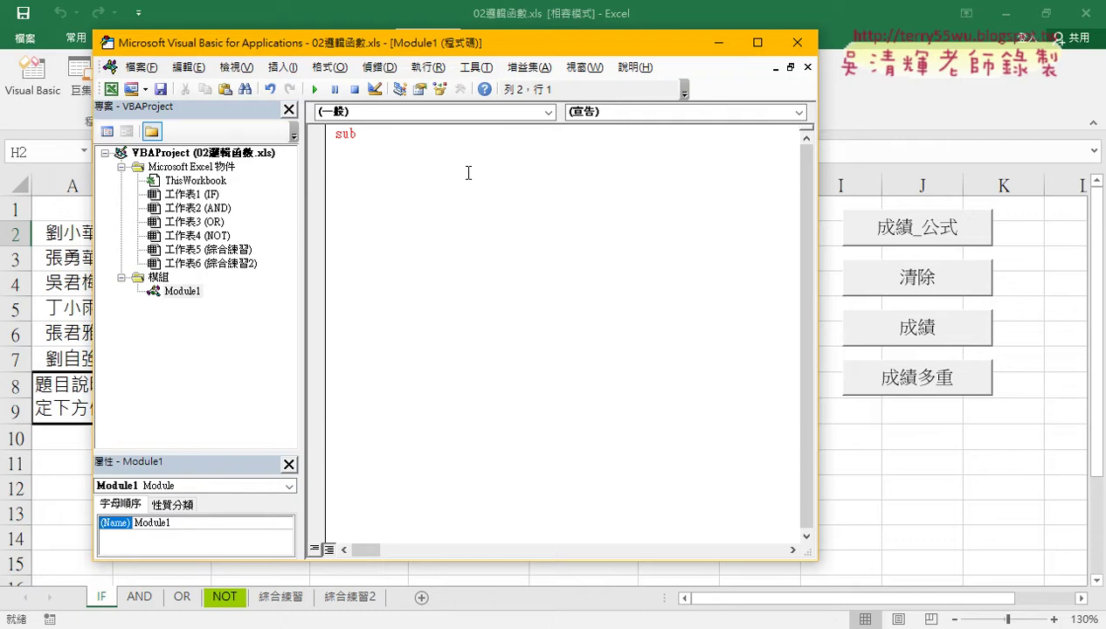
key(BackSpace)
Name the Sub 成績_公式 and indent its first body line.
text(t)
text(6ru4)
text(e)
key(space)
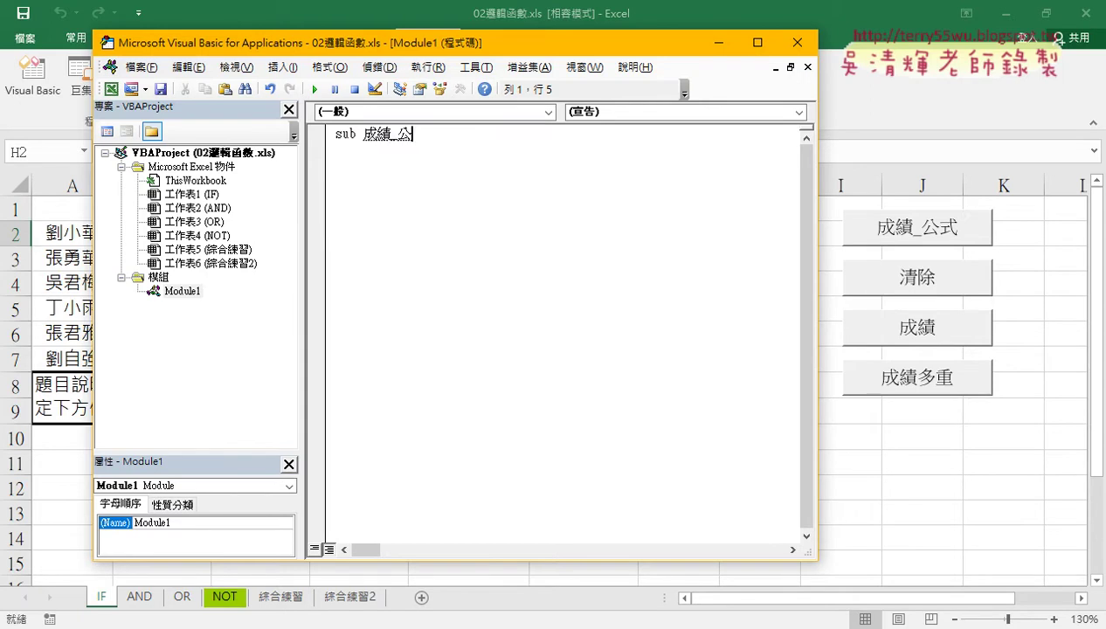
text(g4)
key(Down)
key(Down)
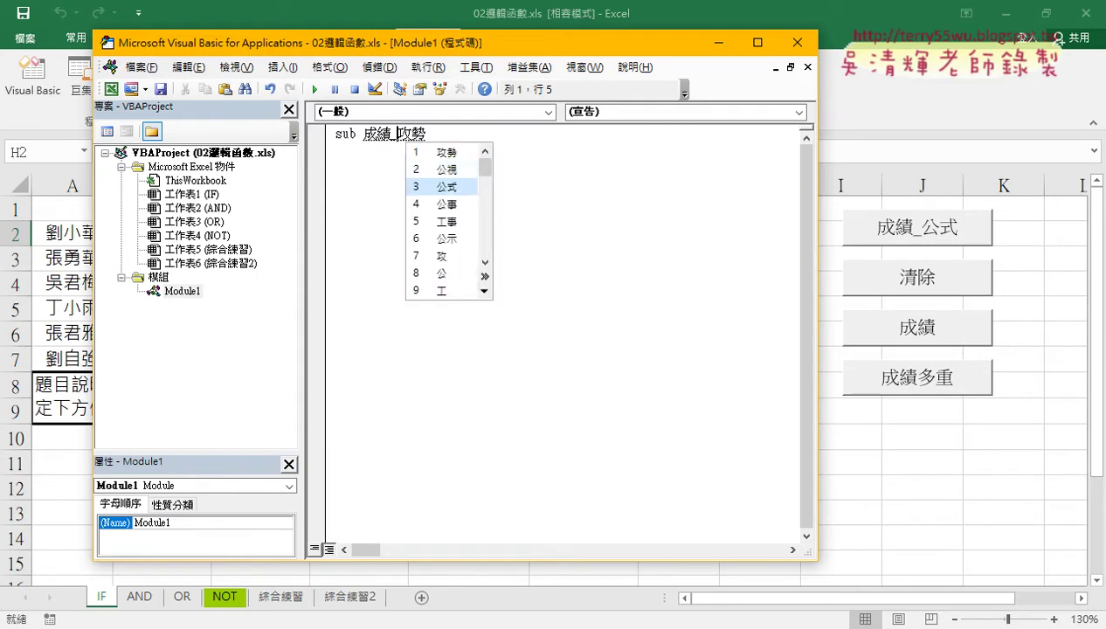
key(Return)
key(Return)
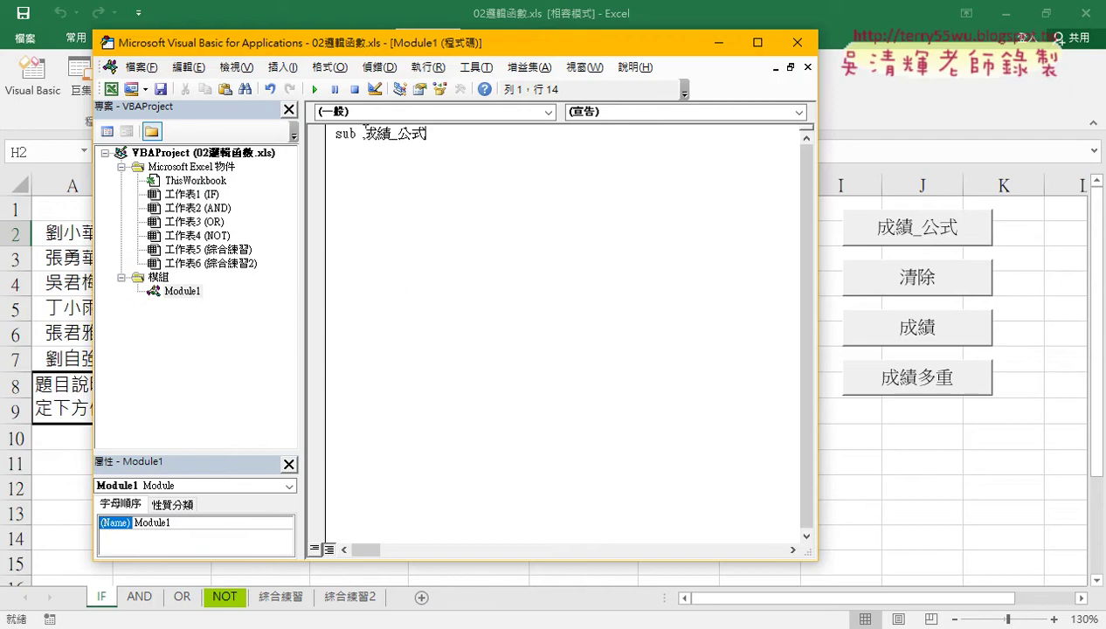
key(Return)
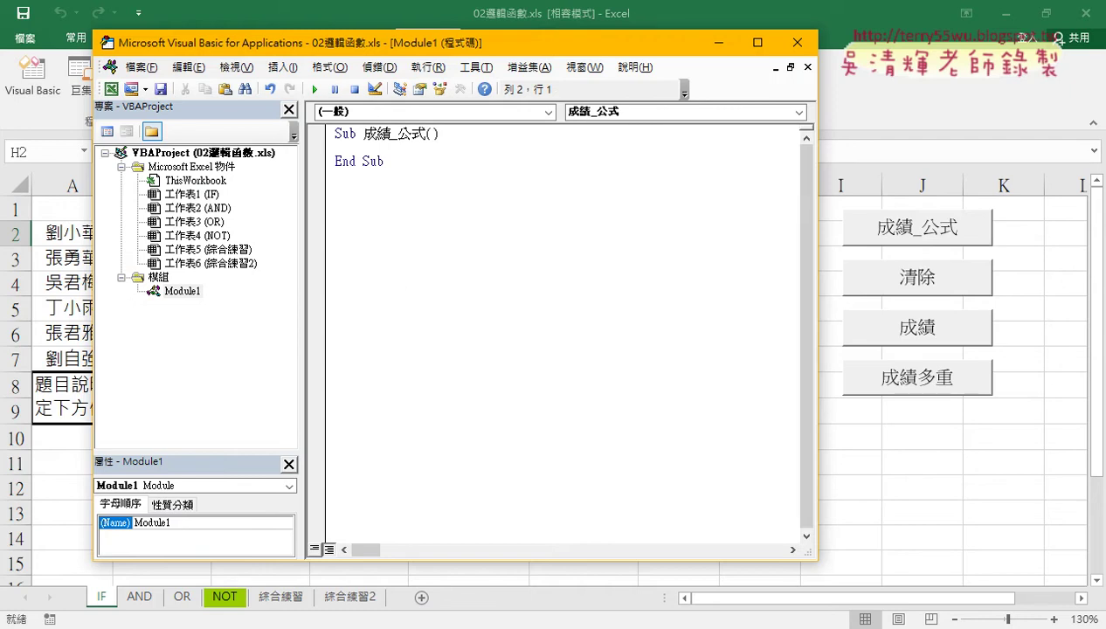
key(Tab)
Write a For i = 2 To 7 loop setting Cells(i, "H") = "", then select the Sub.
drag(814, 313, 660, 313)
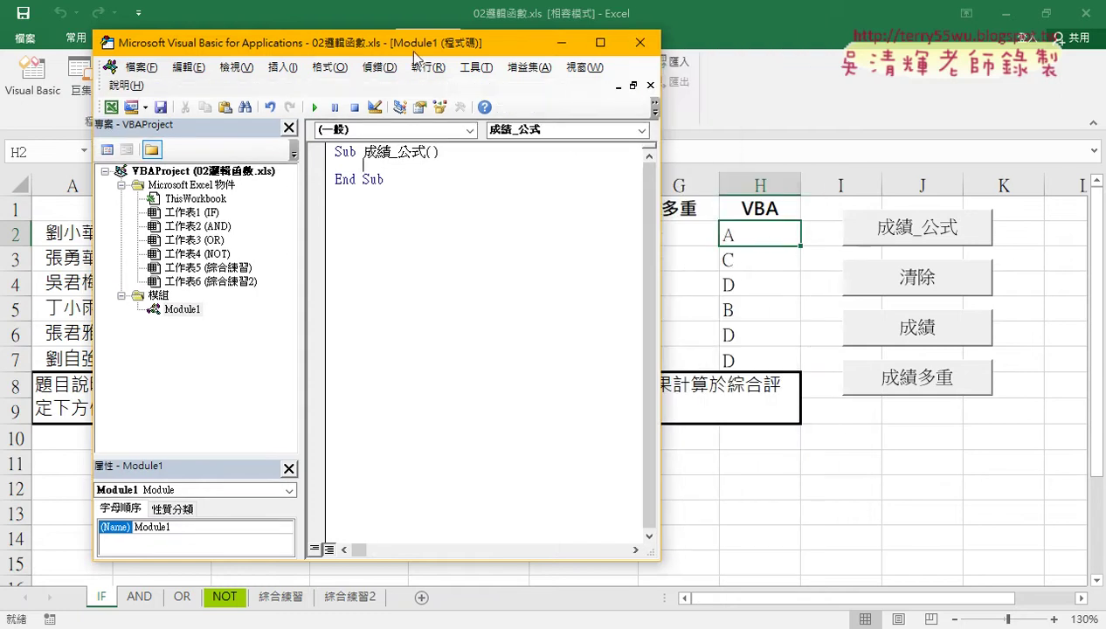
drag(431, 63, 456, 63)
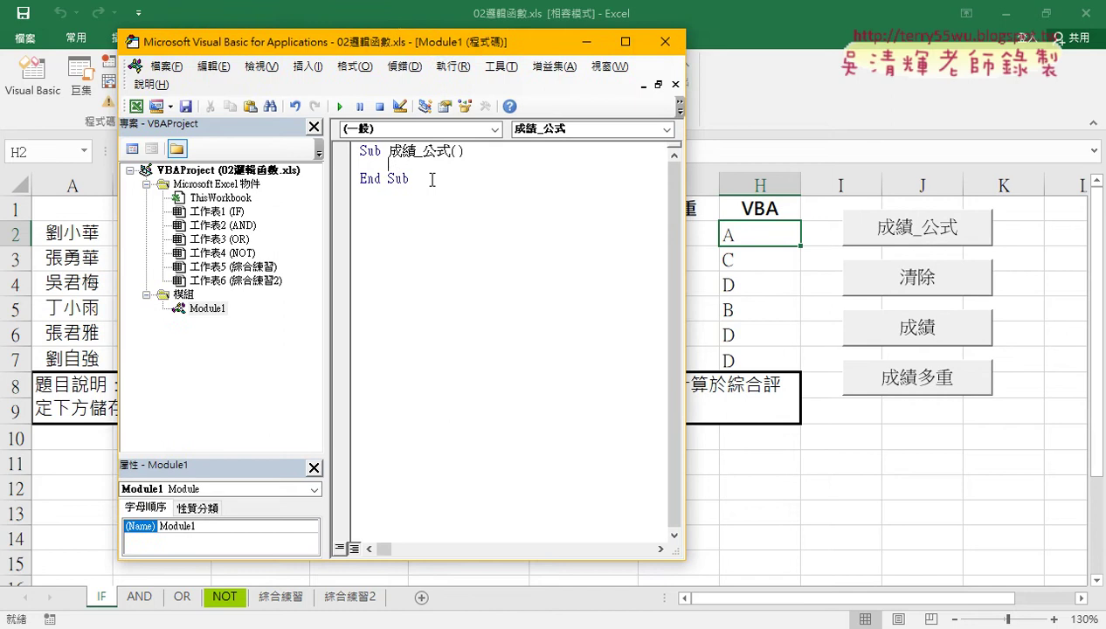
key(BackSpace)
text(for i=2 to 7)
key(Return)
text(ce)
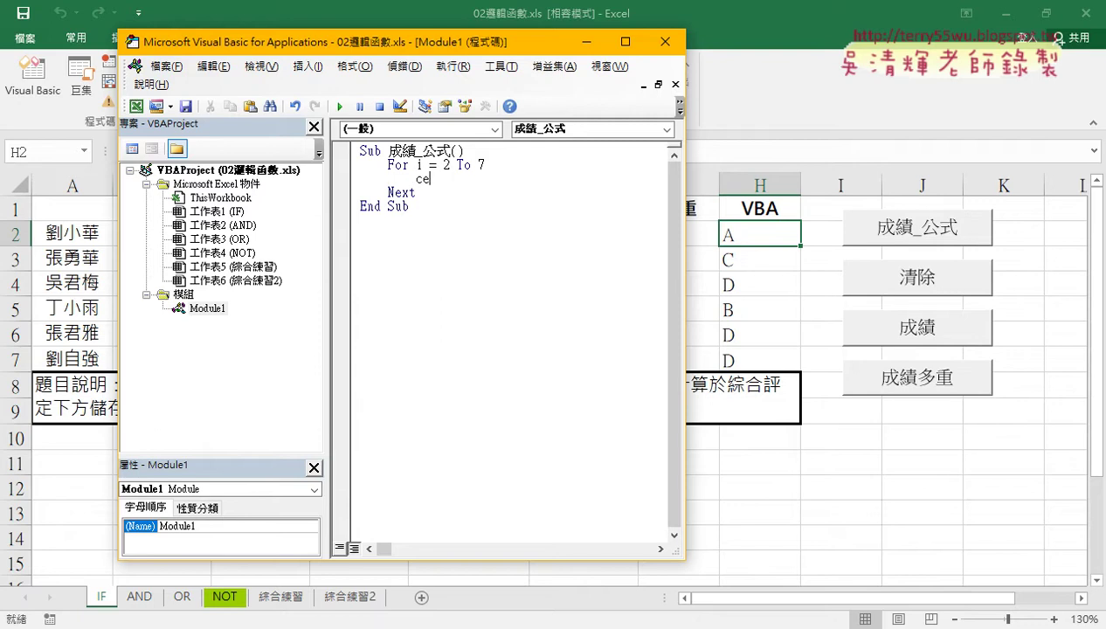
text(lls()
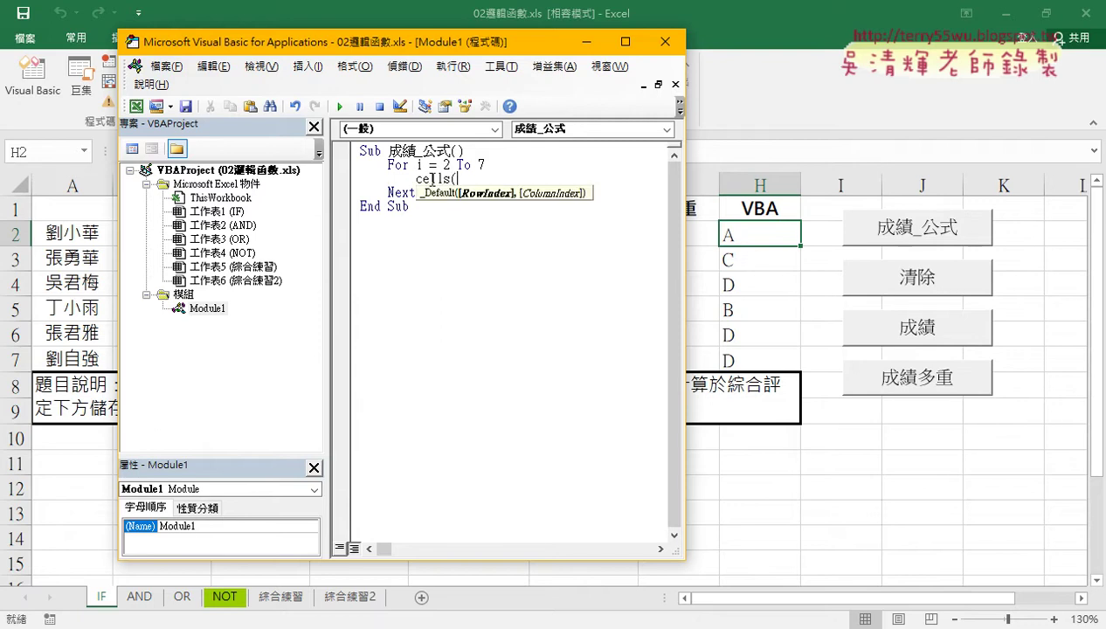
text(i)
text(,)
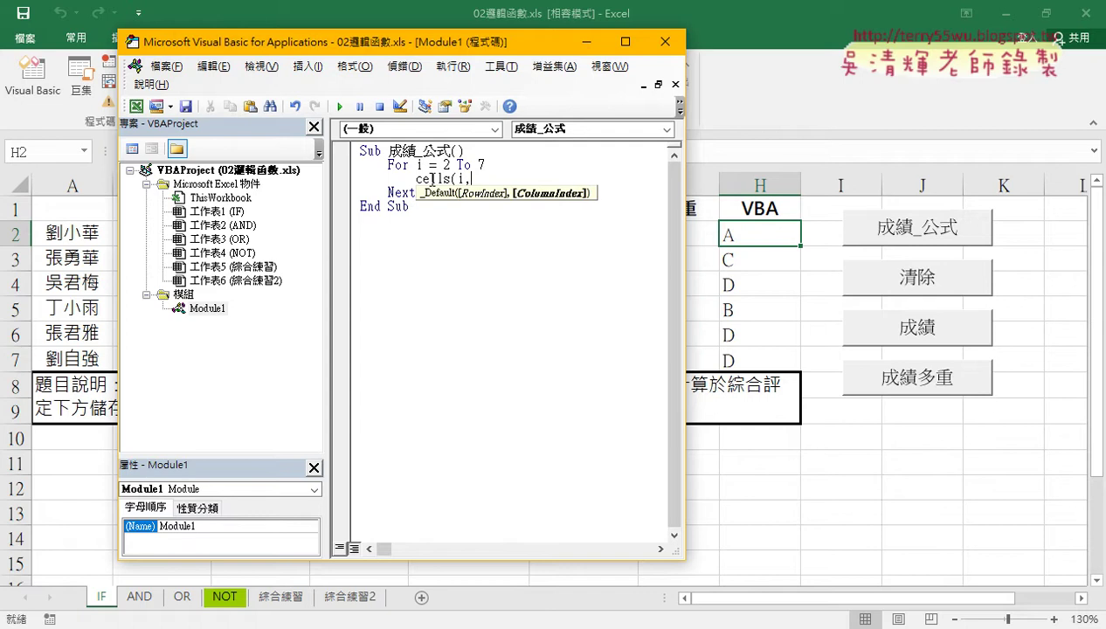
text(")
text(H")
text()=)
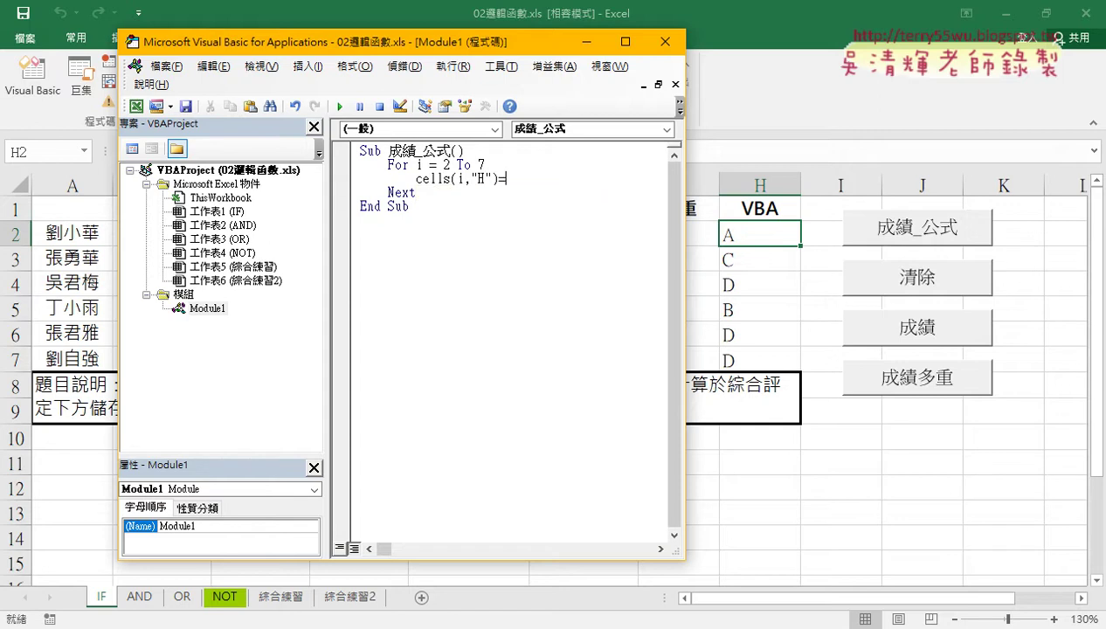
click(468, 285)
drag(416, 210, 397, 156)
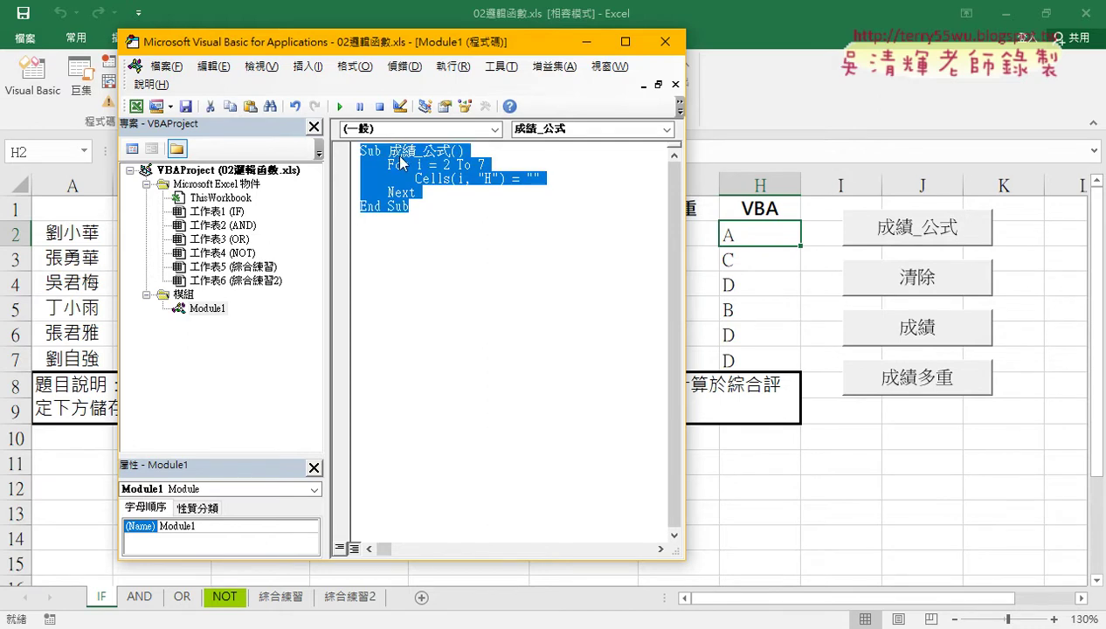
Paste a copy of the Sub below End Sub and rename it 清除, then return to the worksheet.
right_click(397, 155)
click(426, 187)
click(414, 234)
right_click(414, 234)
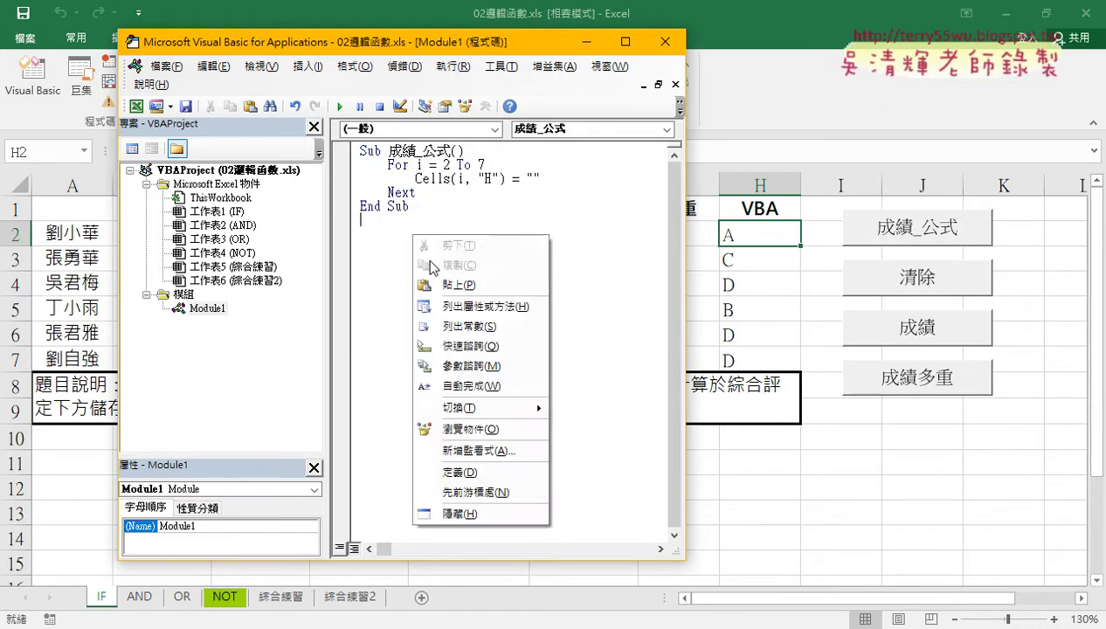
click(425, 287)
drag(387, 220, 450, 221)
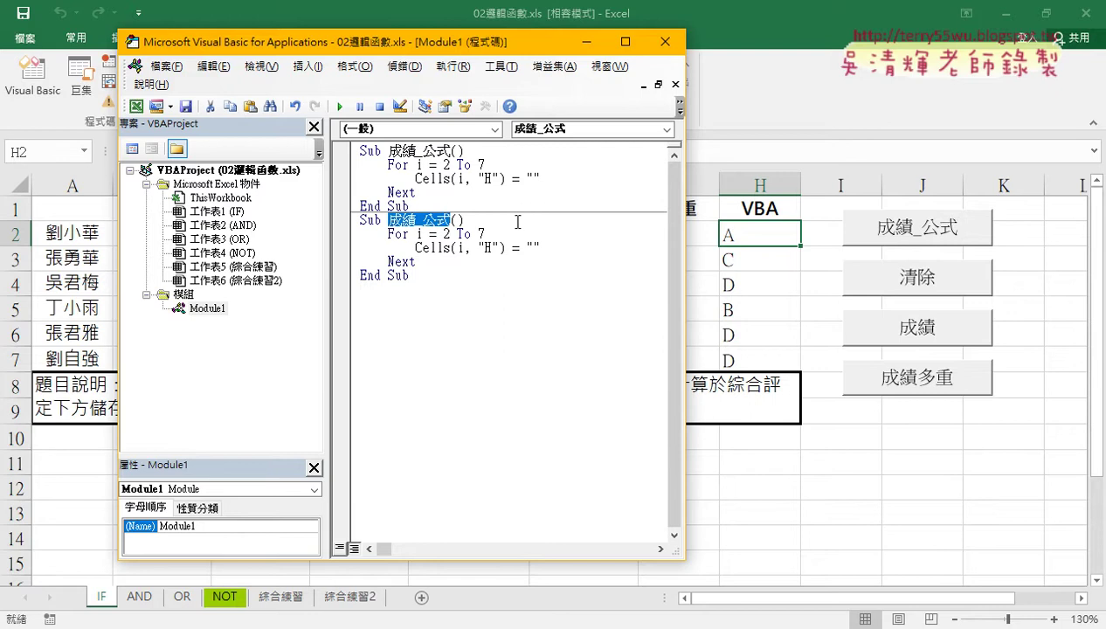
text(ㄑ)
text(績)
text(除)
key(Return)
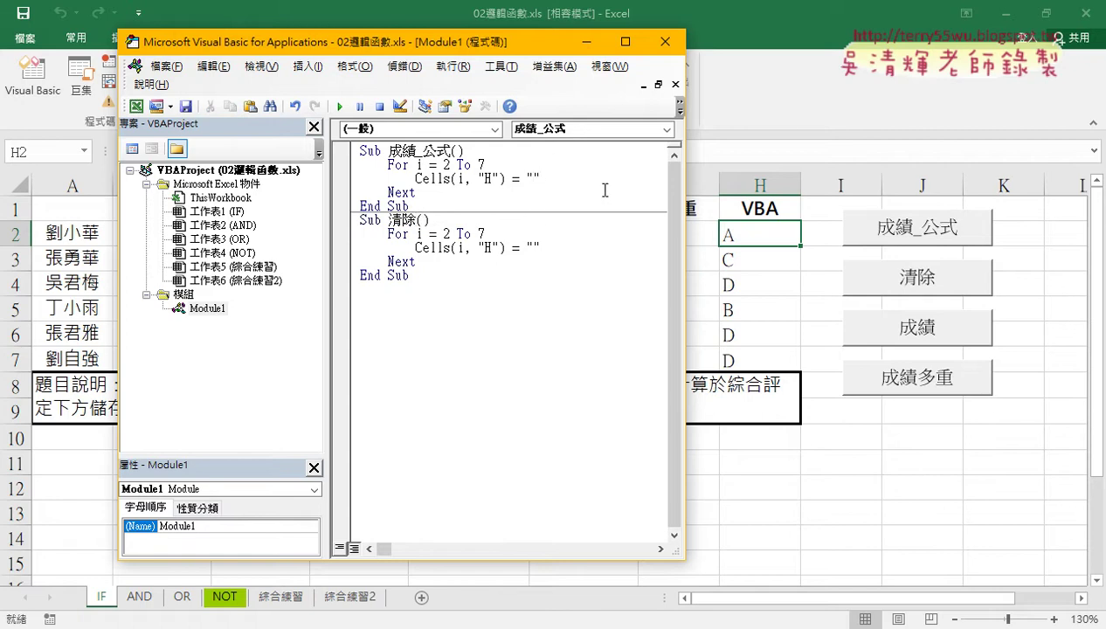
drag(684, 218, 563, 218)
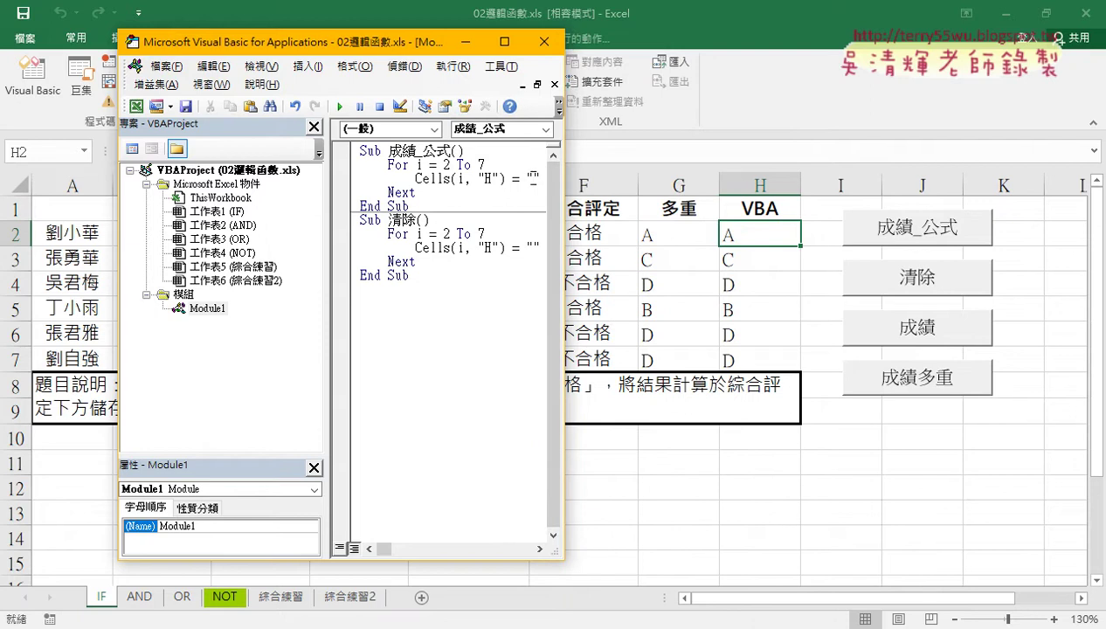
click(666, 229)
Copy the nested IF grade formula from cell G2.
click(462, 155)
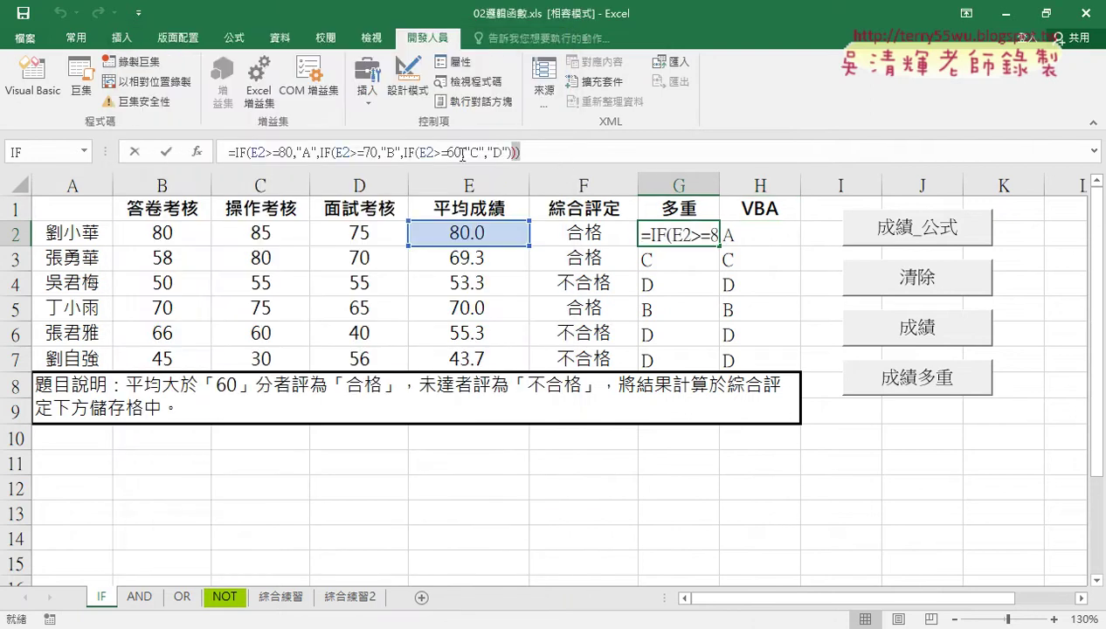
drag(462, 155, 228, 152)
right_click(303, 154)
click(345, 113)
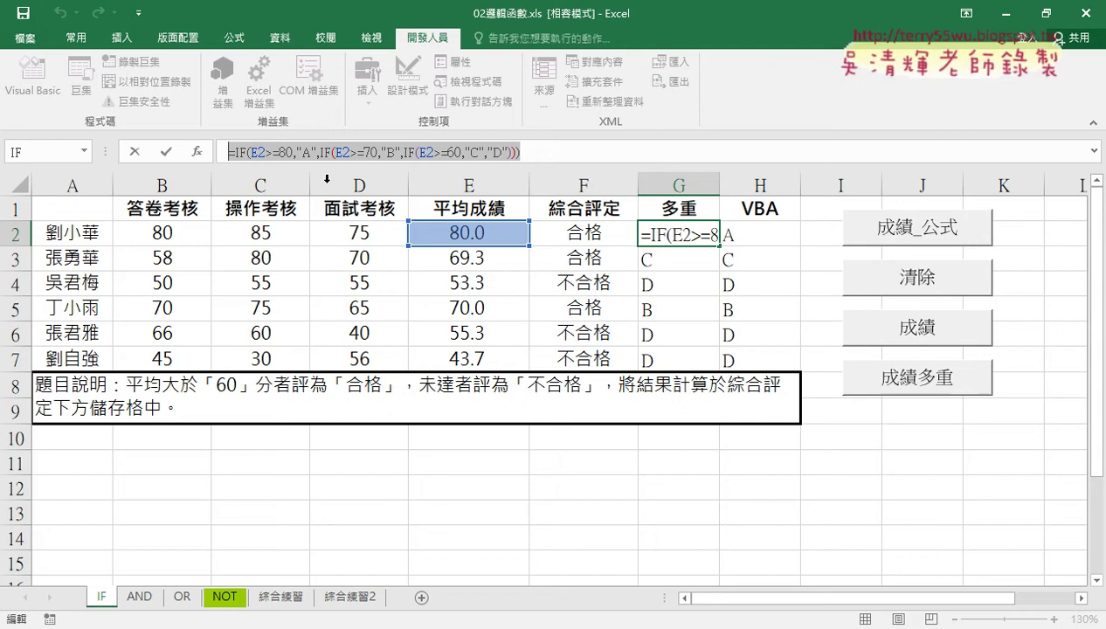
click(135, 152)
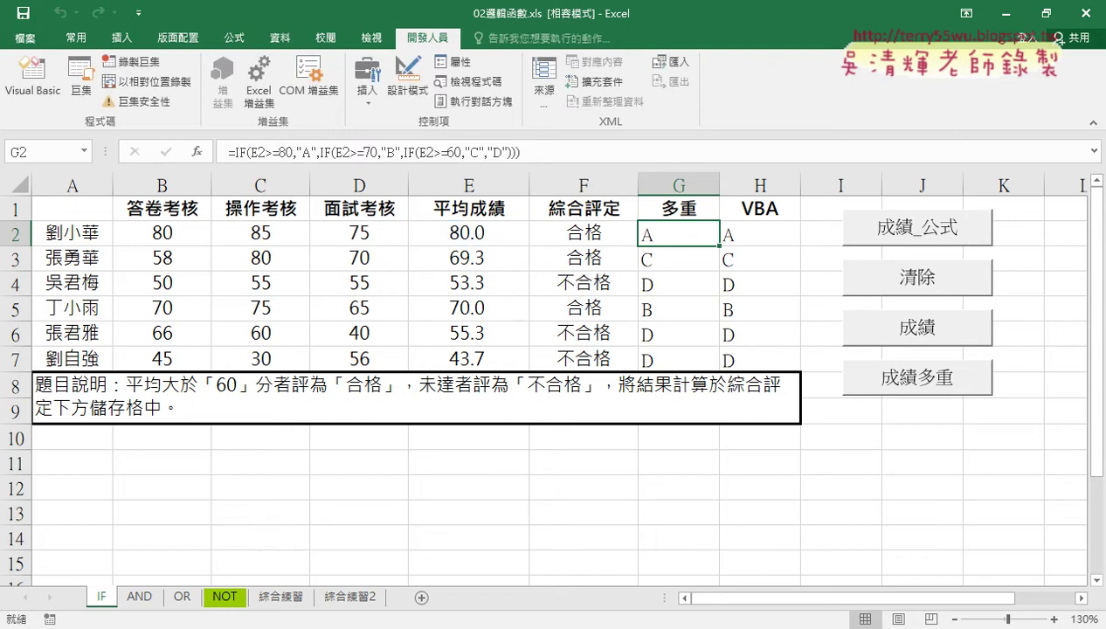
Expand the Windows Accessories (Windows 附屬應用程式) group in the Start menu.
key(super)
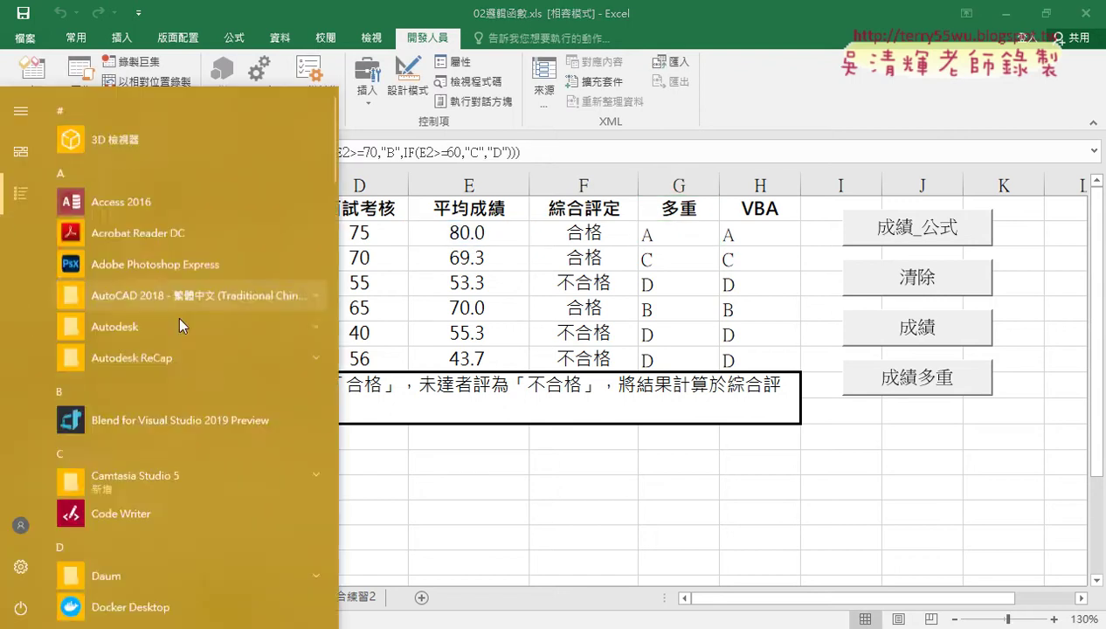
scroll(181, 332, down, 5)
scroll(184, 341, down, 5)
scroll(185, 346, down, 2)
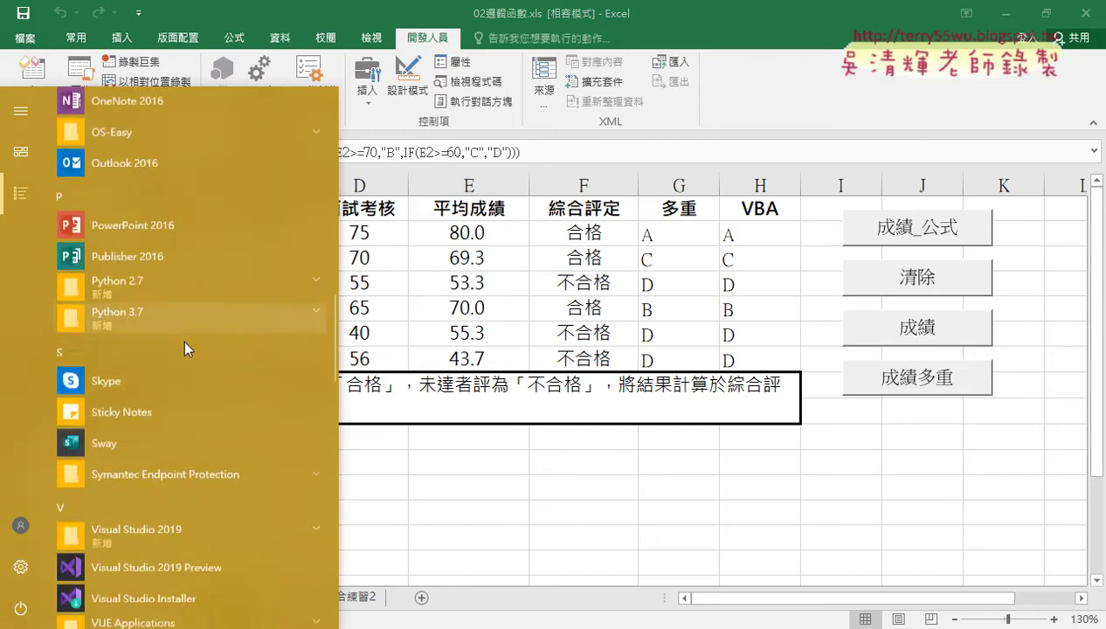
scroll(183, 348, down, 4)
scroll(184, 348, down, 1)
scroll(184, 348, down, 2)
scroll(184, 347, up, 1)
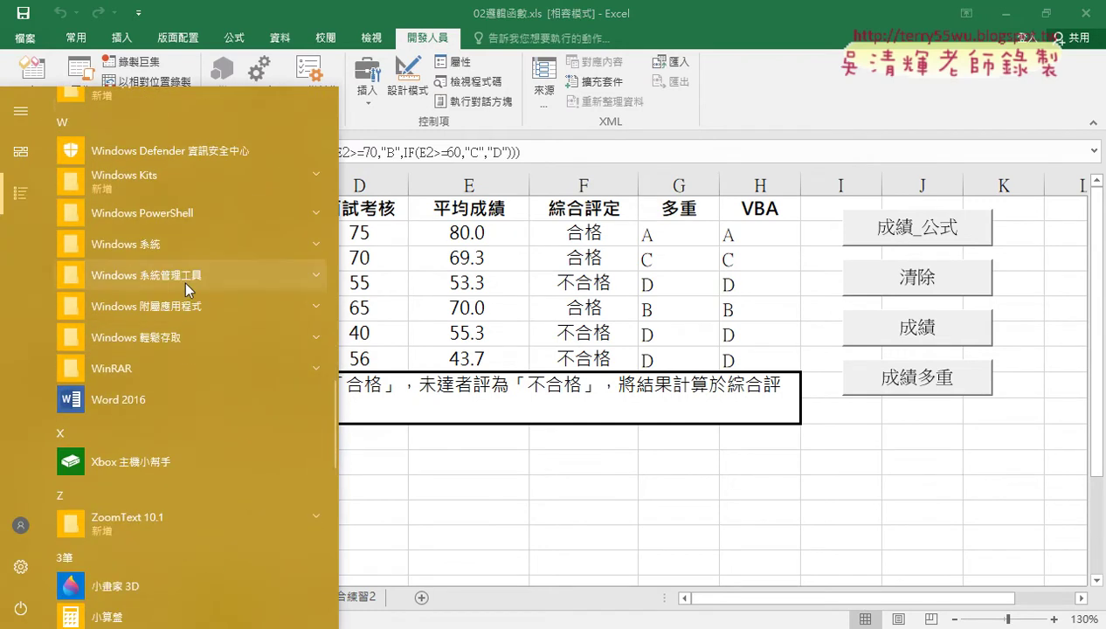
click(185, 279)
click(184, 277)
click(183, 301)
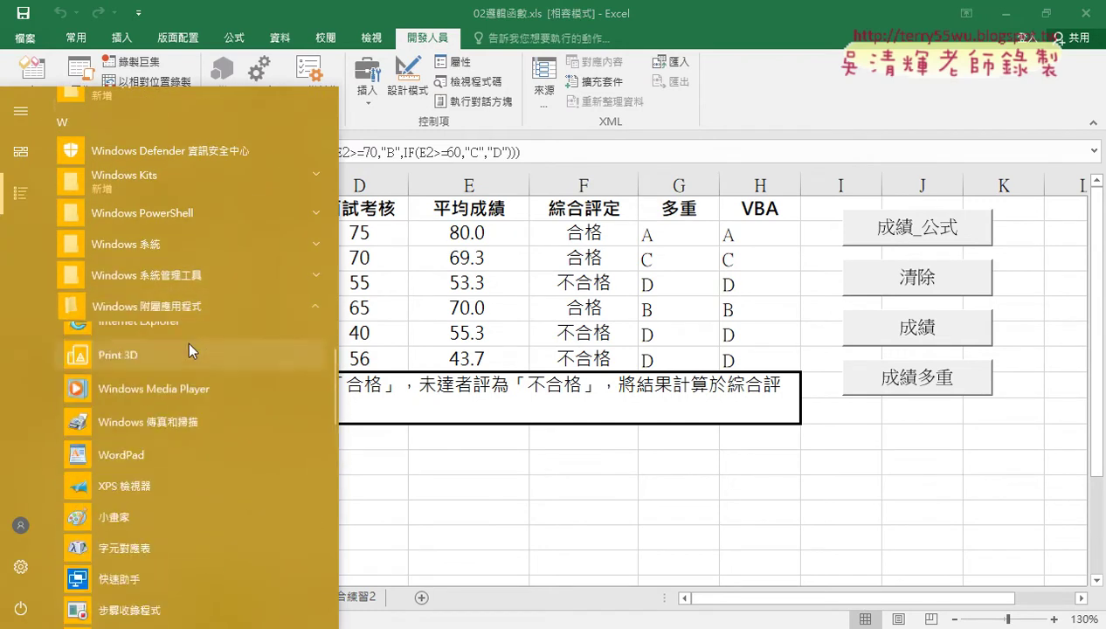
scroll(187, 428, down, 2)
Launch Notepad and paste the copied IF formula into it.
click(148, 481)
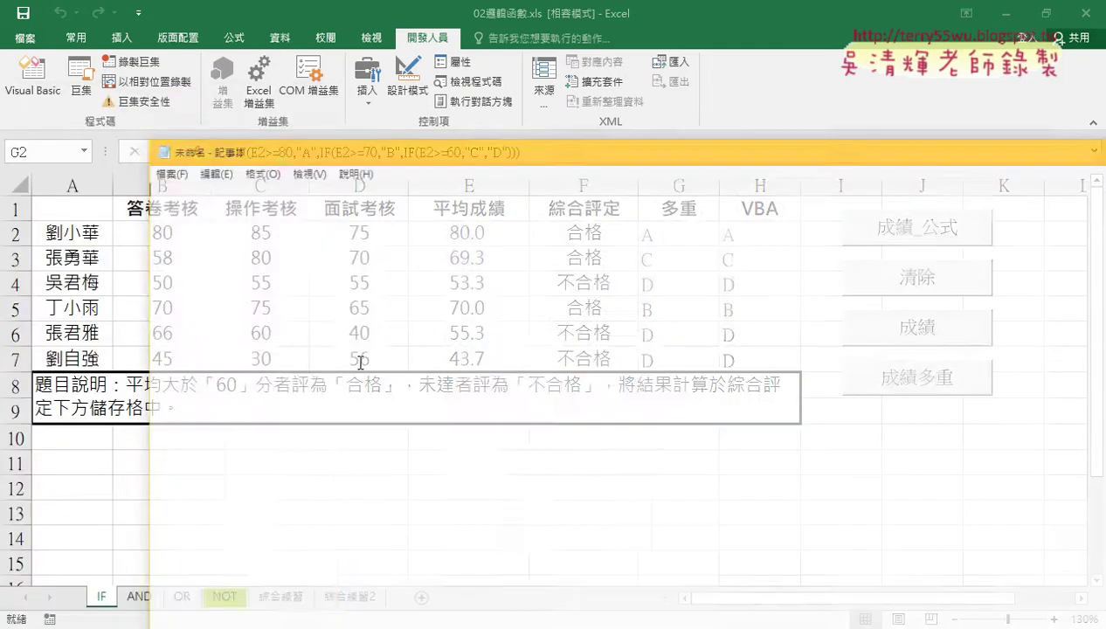
right_click(437, 311)
click(465, 384)
Replace every " in the formula with "" using Replace All.
click(210, 171)
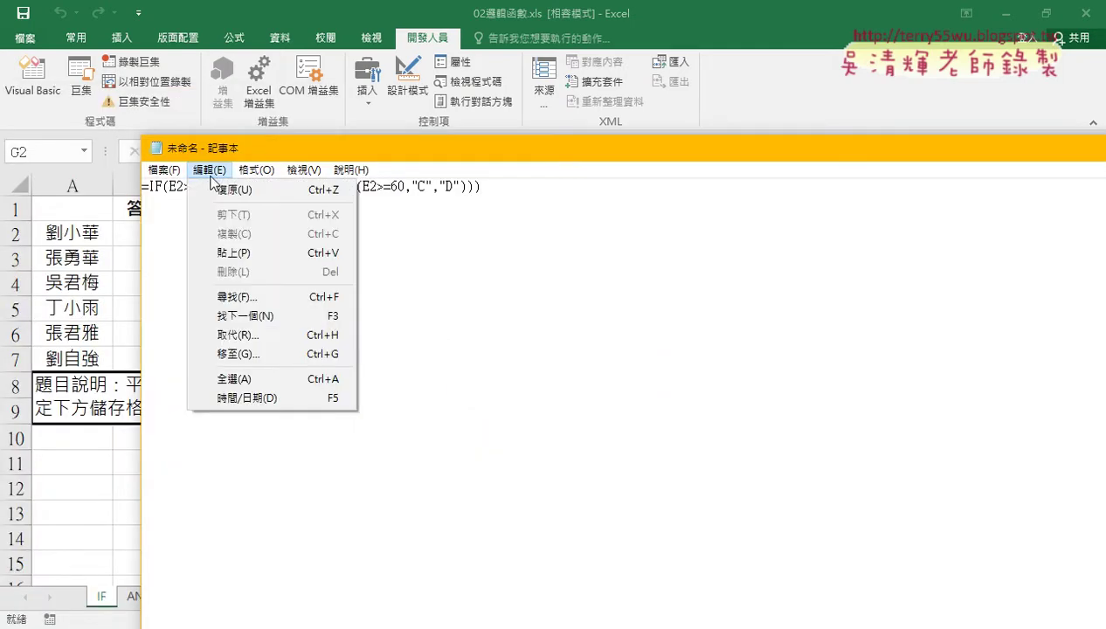
click(244, 334)
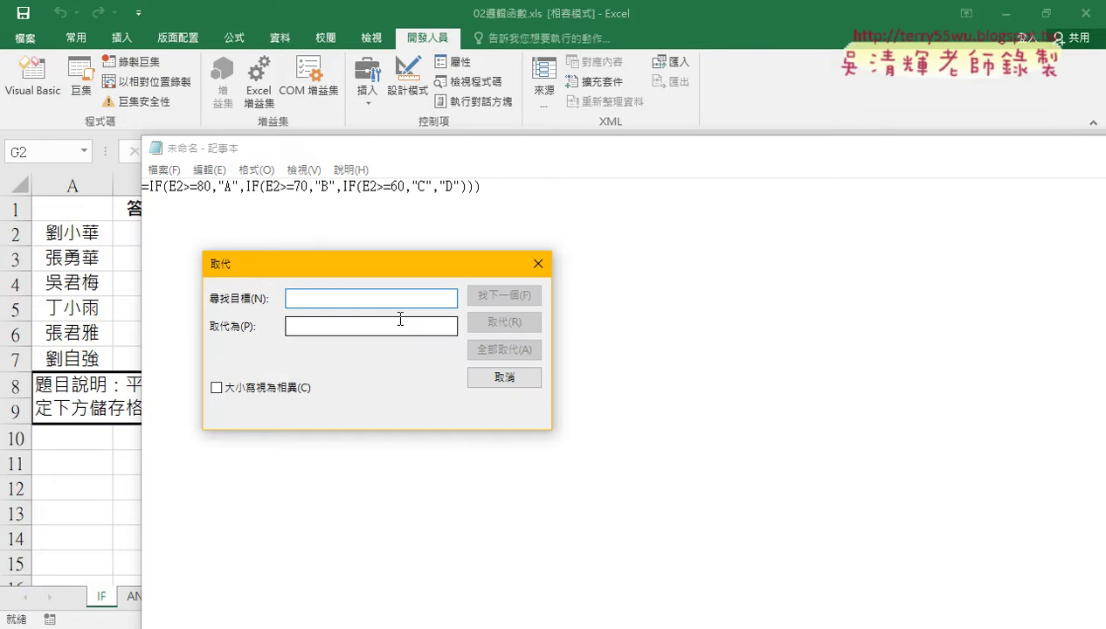
text(")
key(Tab)
text("")
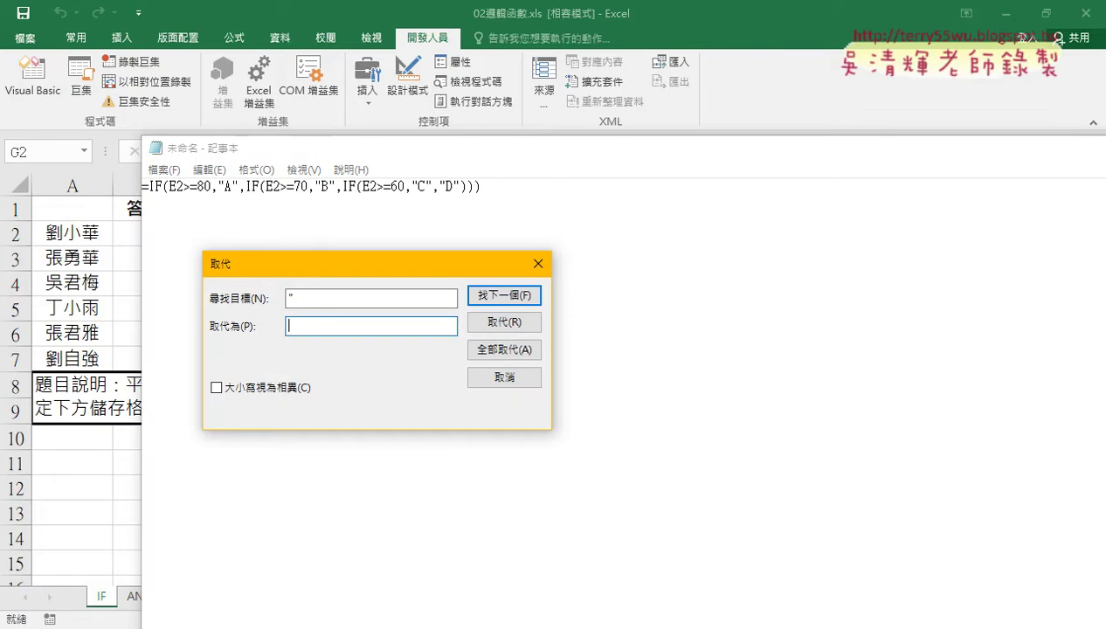
click(504, 349)
click(504, 376)
Copy the converted formula and return to the VBA editor.
key(ctrl+a)
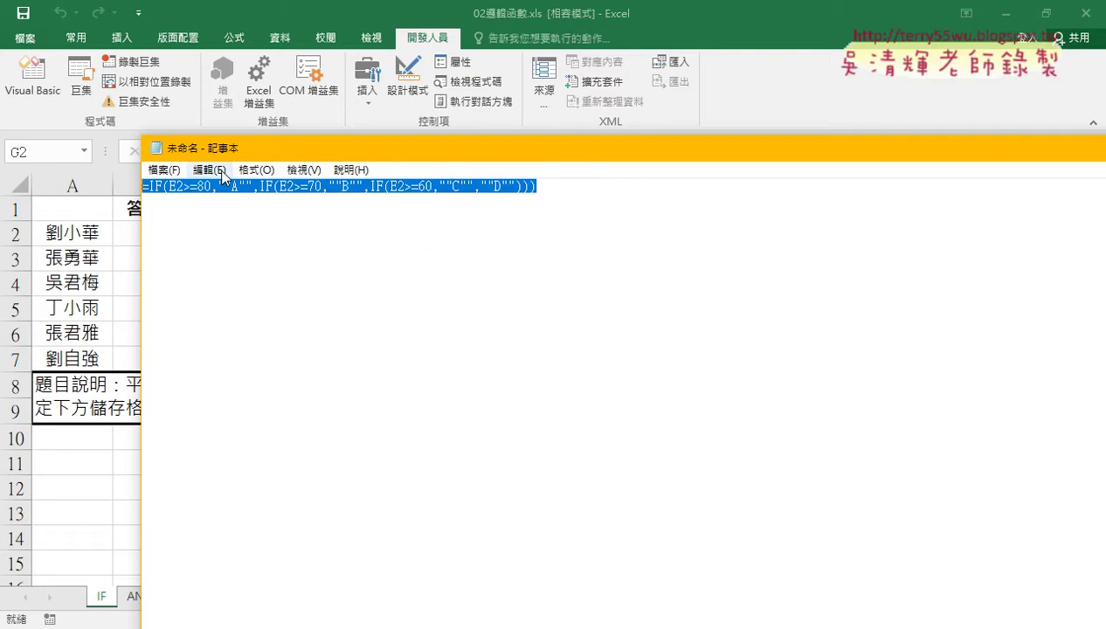
right_click(253, 187)
click(297, 244)
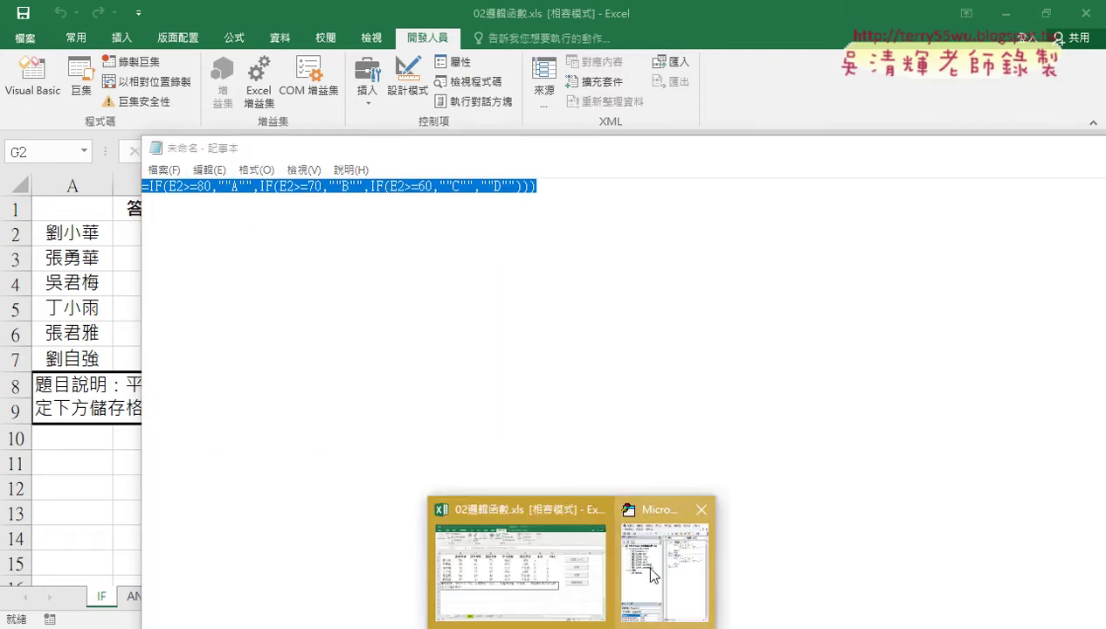
click(664, 551)
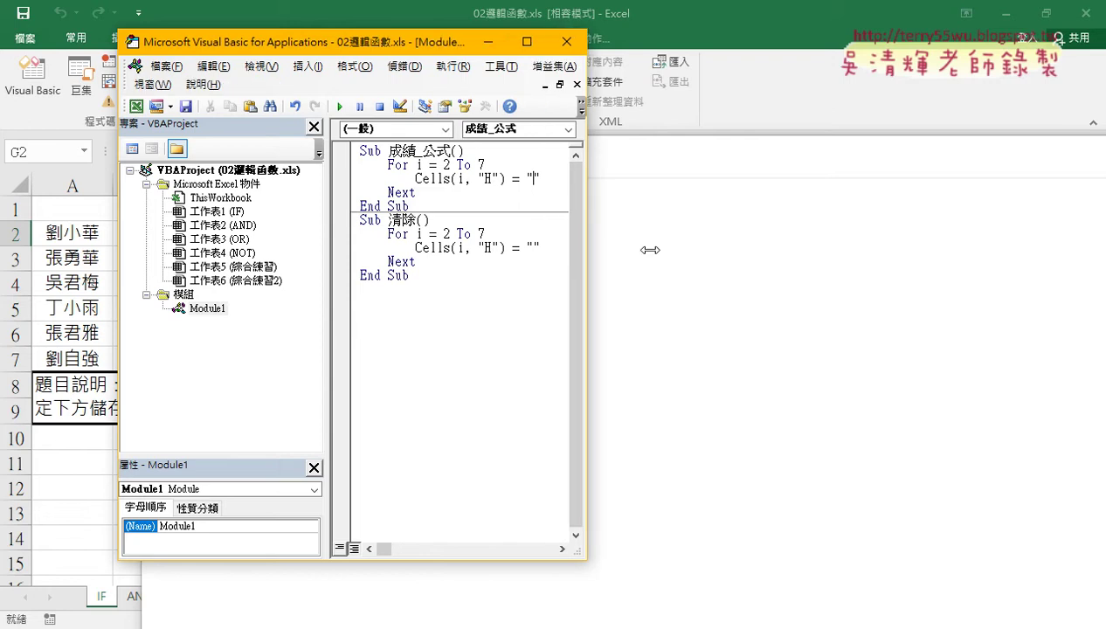
Paste the converted formula between the quotes of Cells(i,"H") = "".
drag(556, 251, 815, 250)
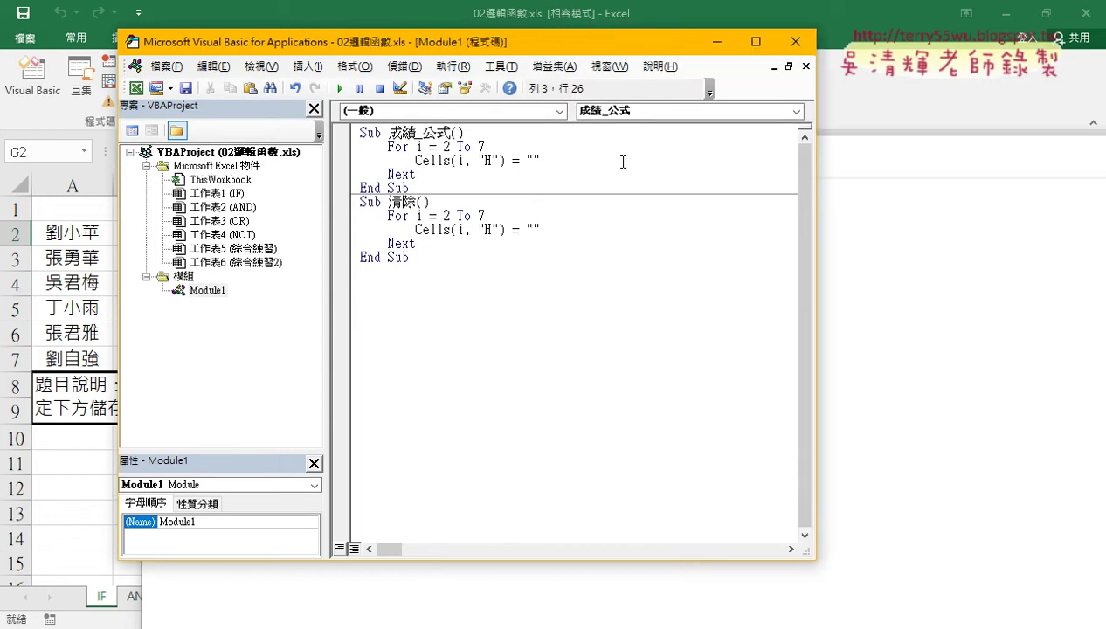
key(ctrl+v)
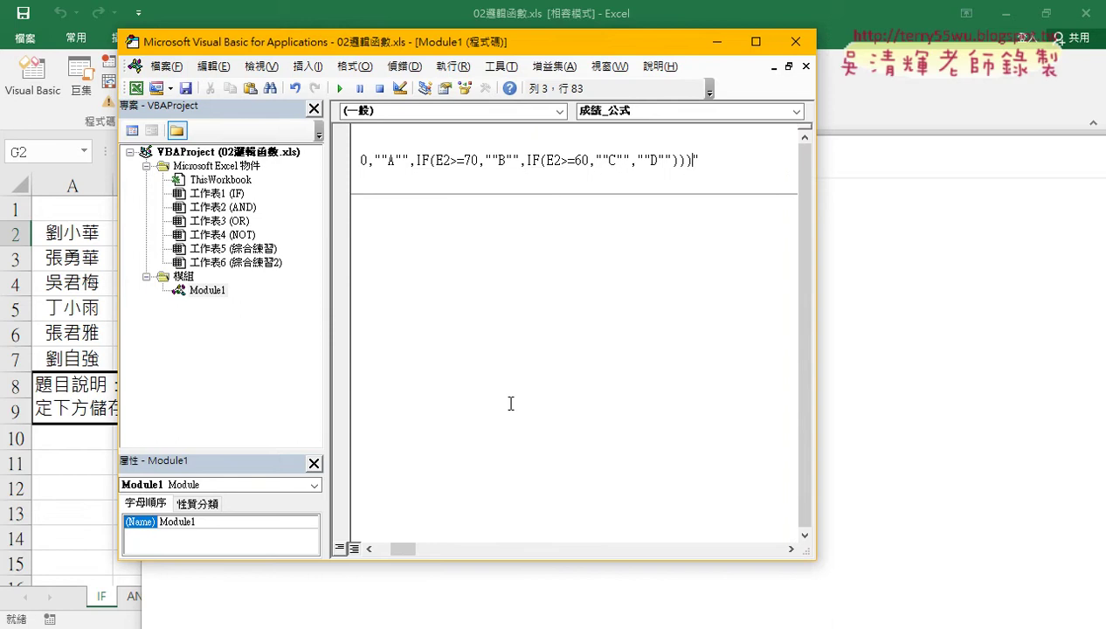
drag(405, 545, 384, 545)
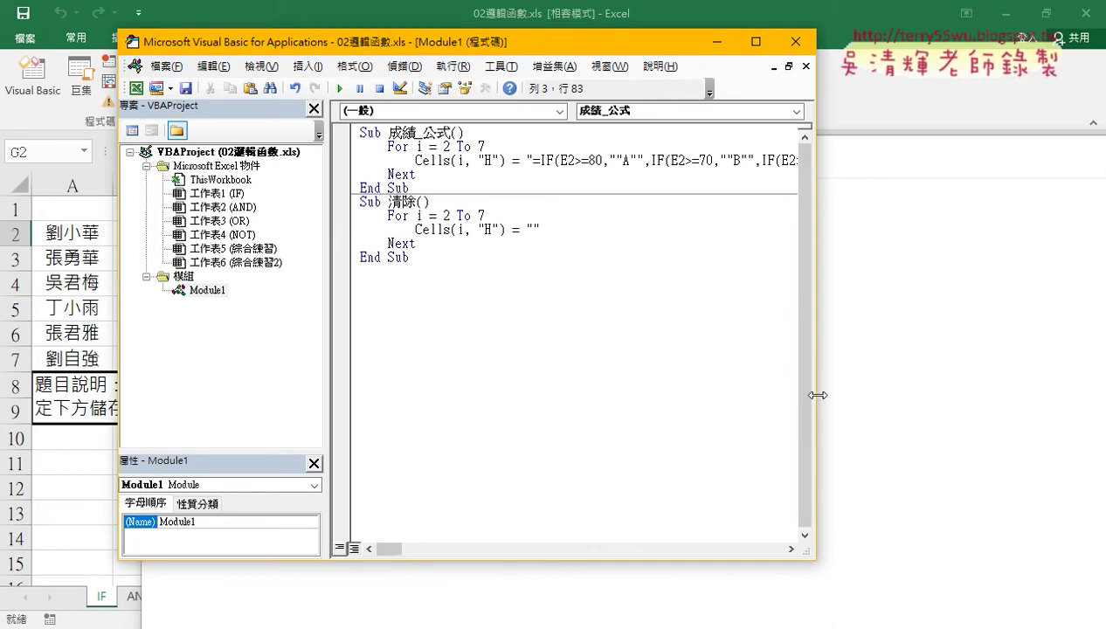
drag(815, 393, 1013, 392)
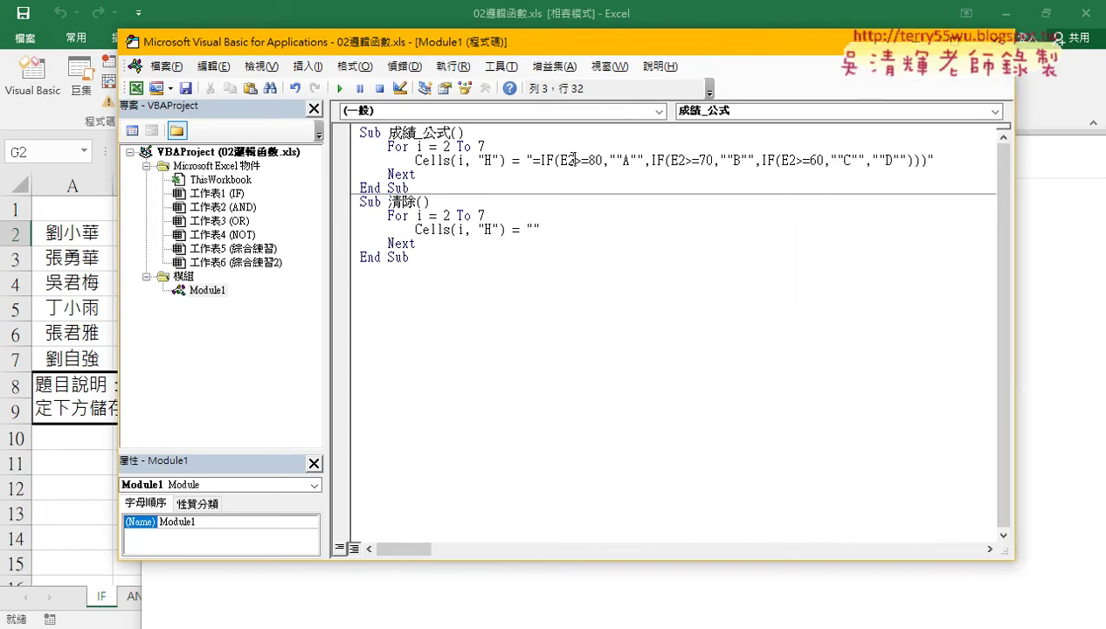
Replace the 2 in the first E2 reference with " & i & ".
drag(572, 159, 567, 159)
text("")
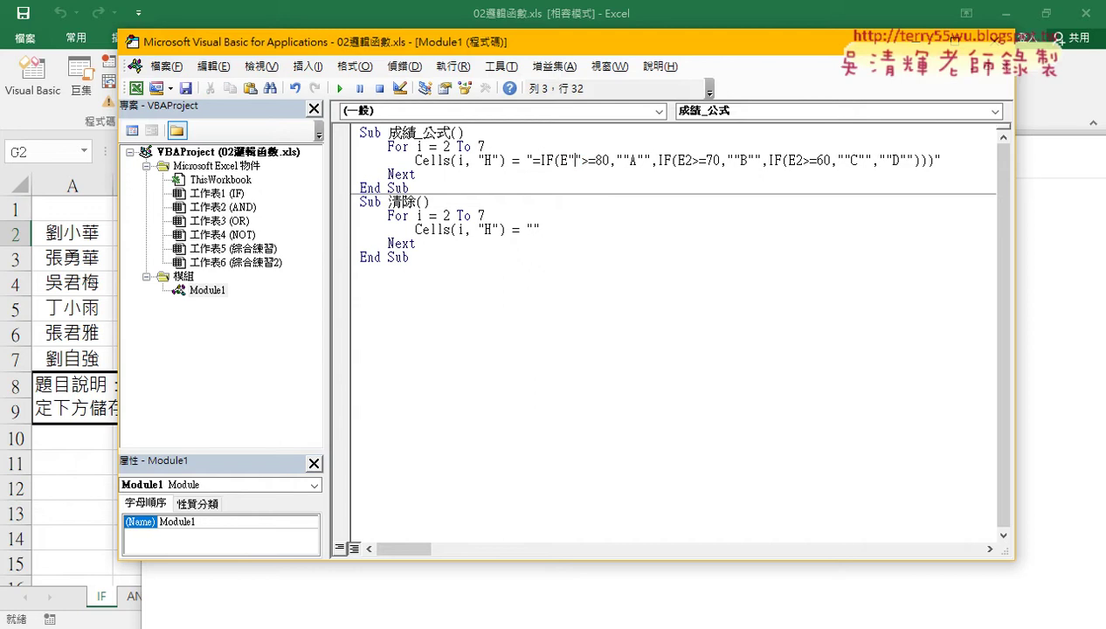
text(&&)
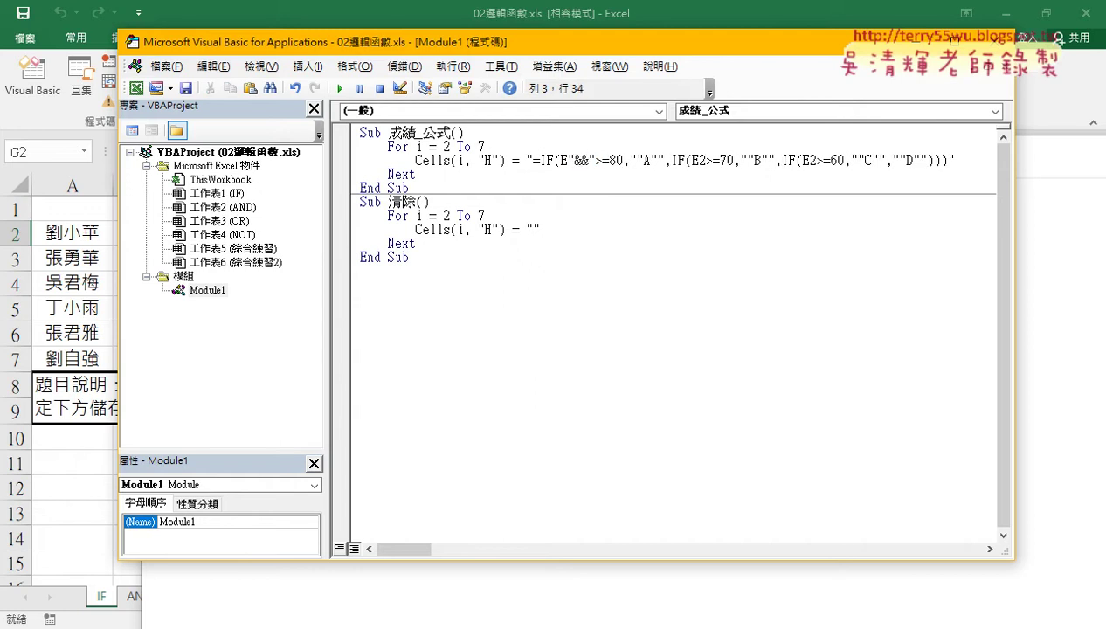
key(Left)
text(i)
click(572, 160)
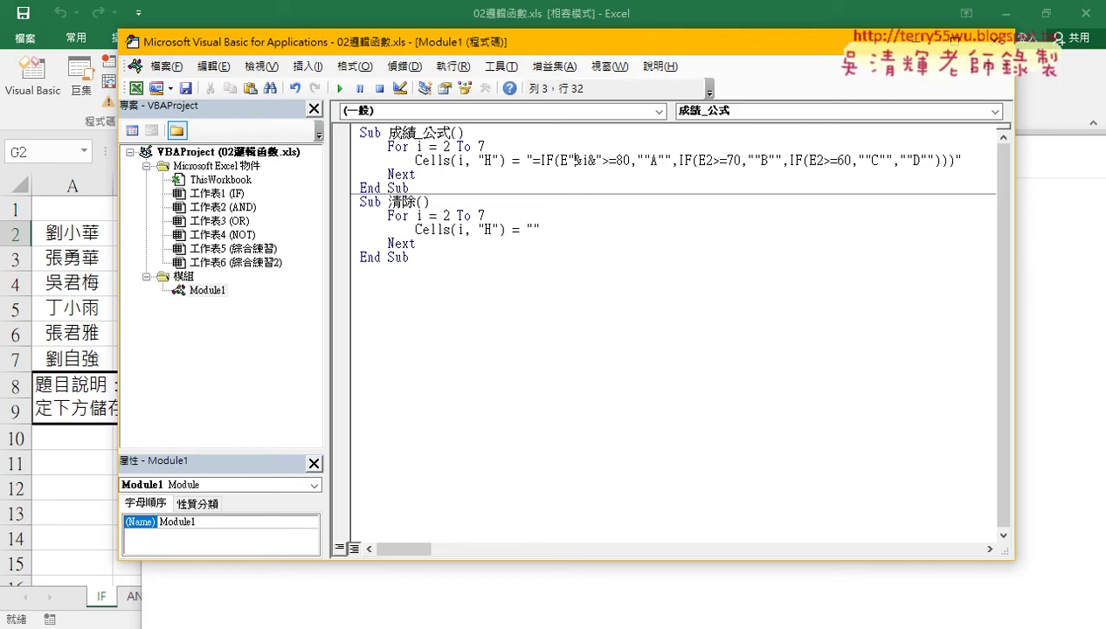
key(Right)
key(space)
key(Right)
key(space)
key(Right)
key(space)
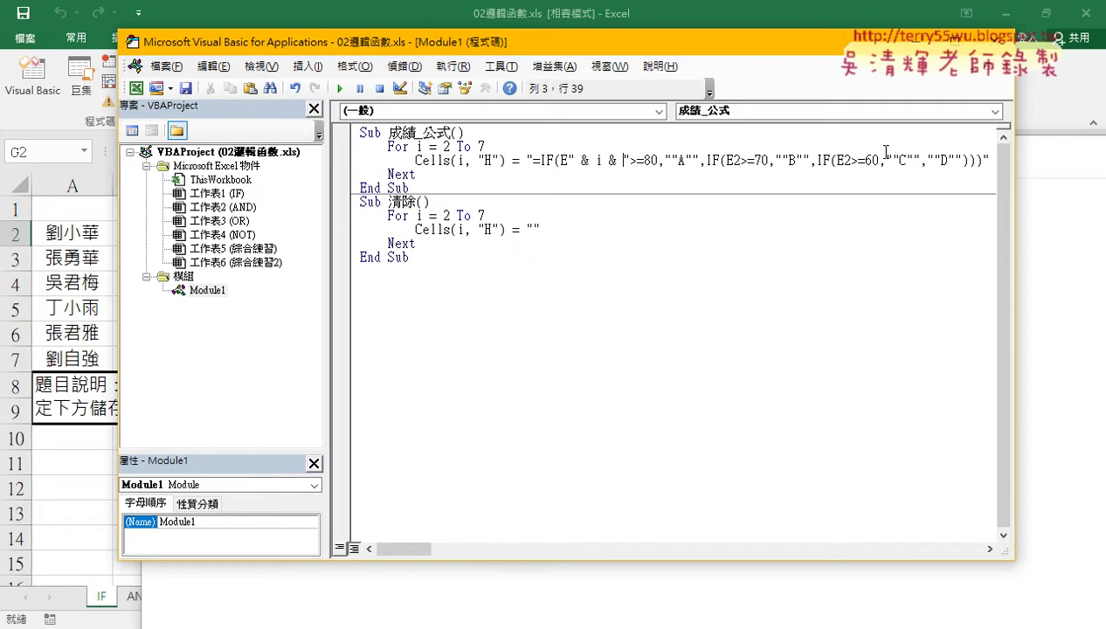
Paste " & i & " over the 2 in the second and third E2 references.
drag(569, 160, 625, 159)
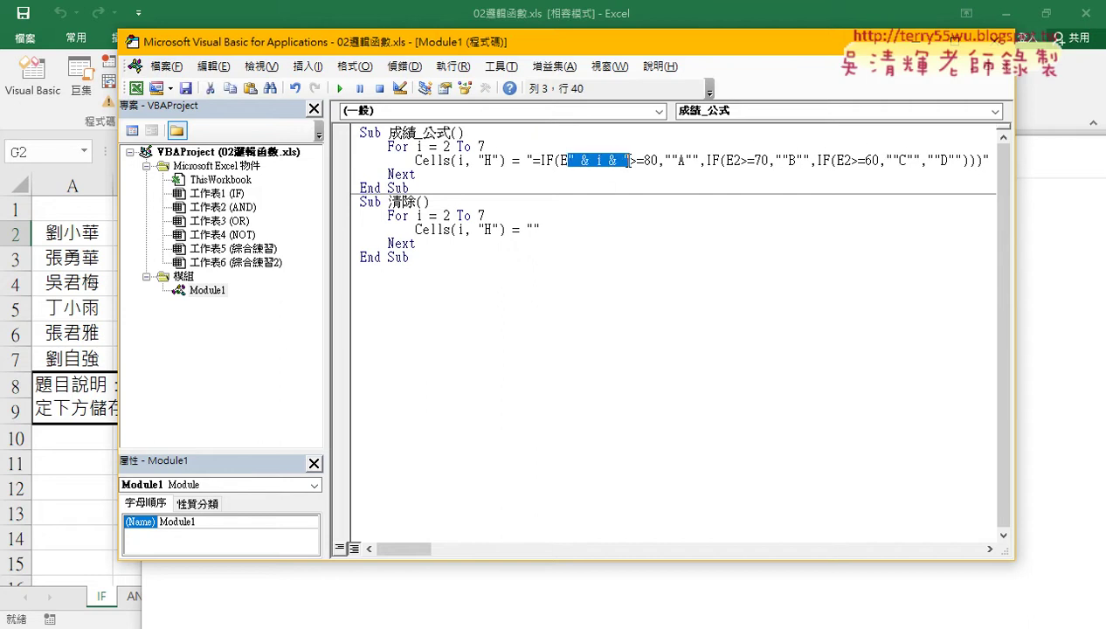
right_click(605, 161)
click(645, 197)
drag(731, 162, 741, 162)
right_click(737, 162)
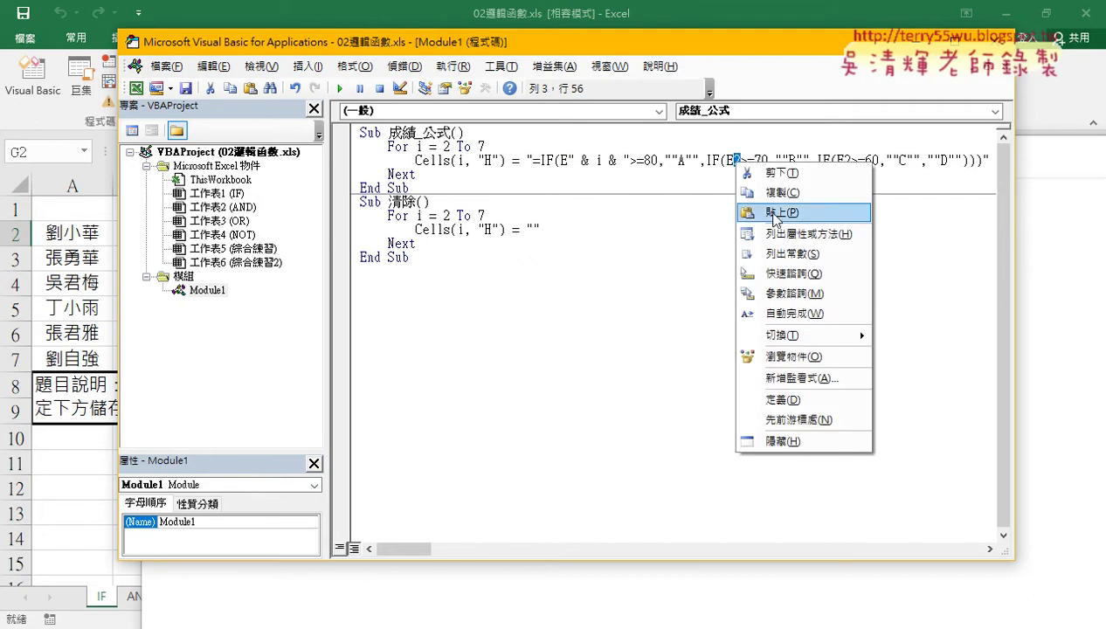
click(776, 213)
drag(892, 163, 901, 162)
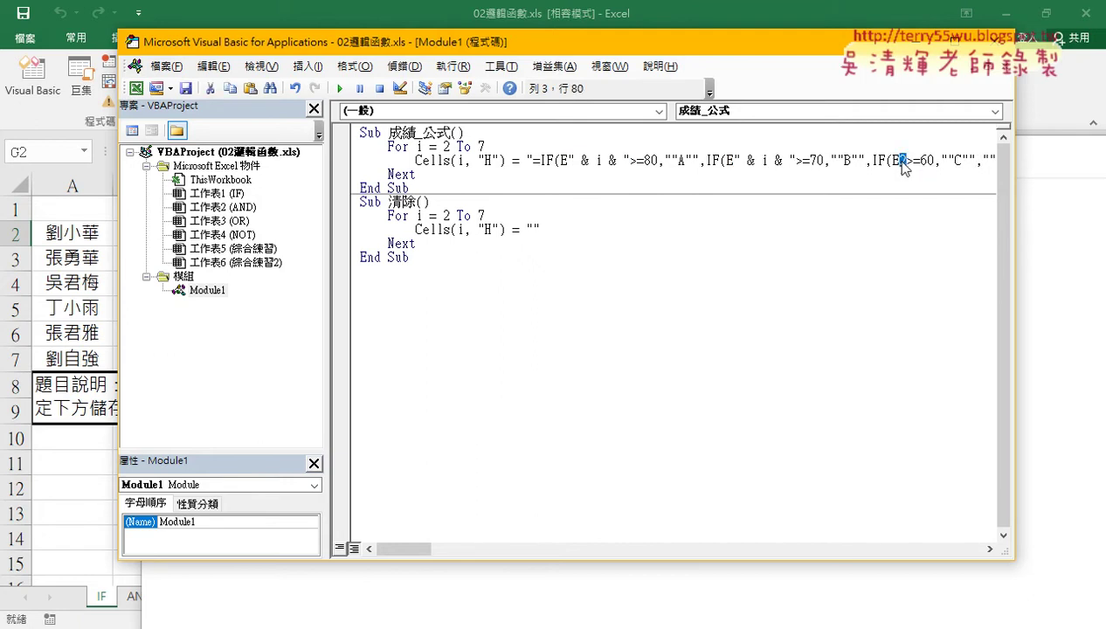
right_click(898, 162)
click(933, 211)
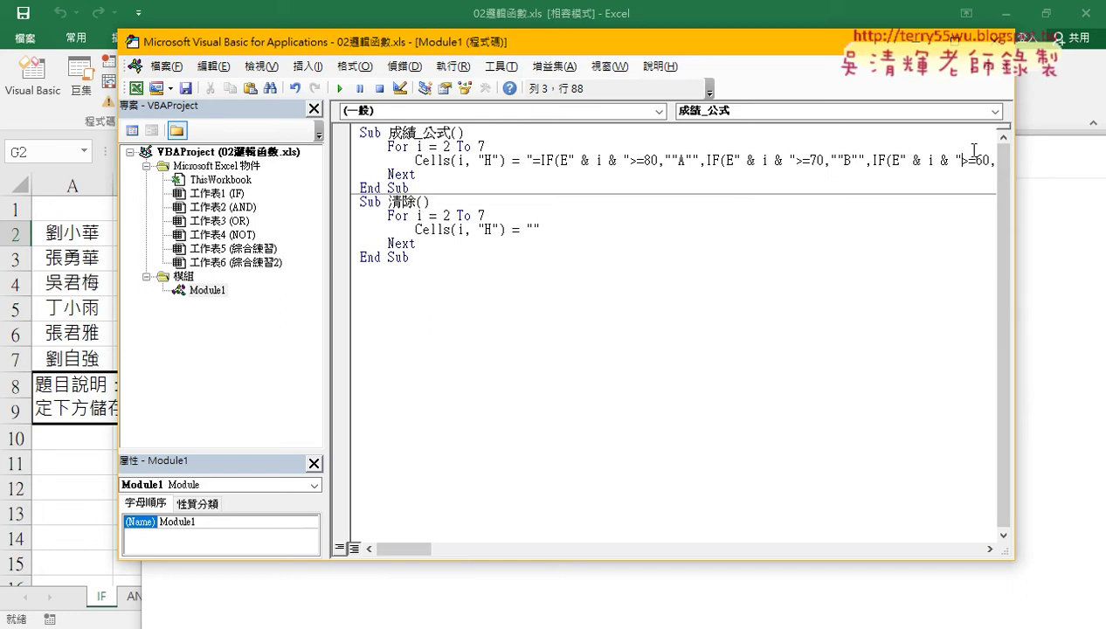
drag(1014, 110, 775, 111)
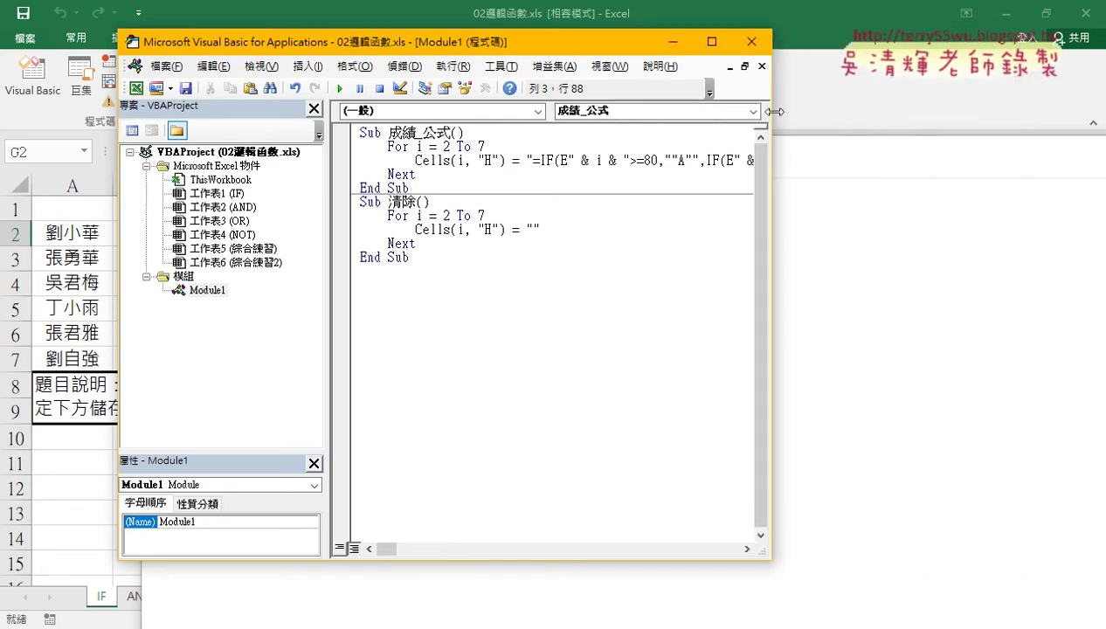
Hide Notepad and resize the VBA editor beside the sheet so columns F–H show.
drag(476, 44, 777, 51)
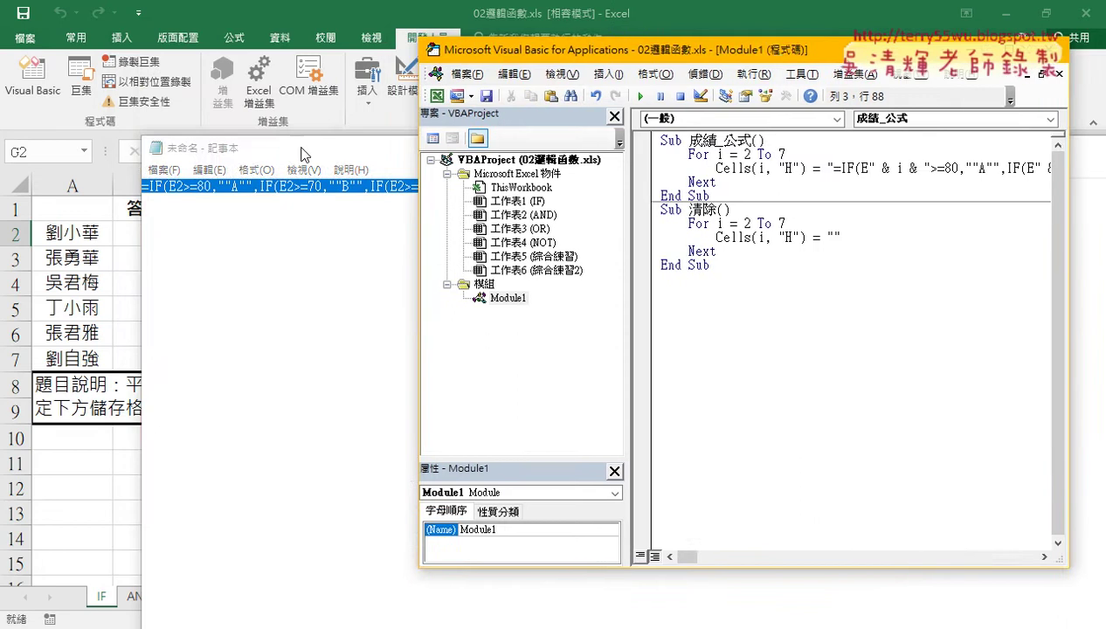
click(304, 153)
drag(1038, 155, 903, 153)
click(978, 150)
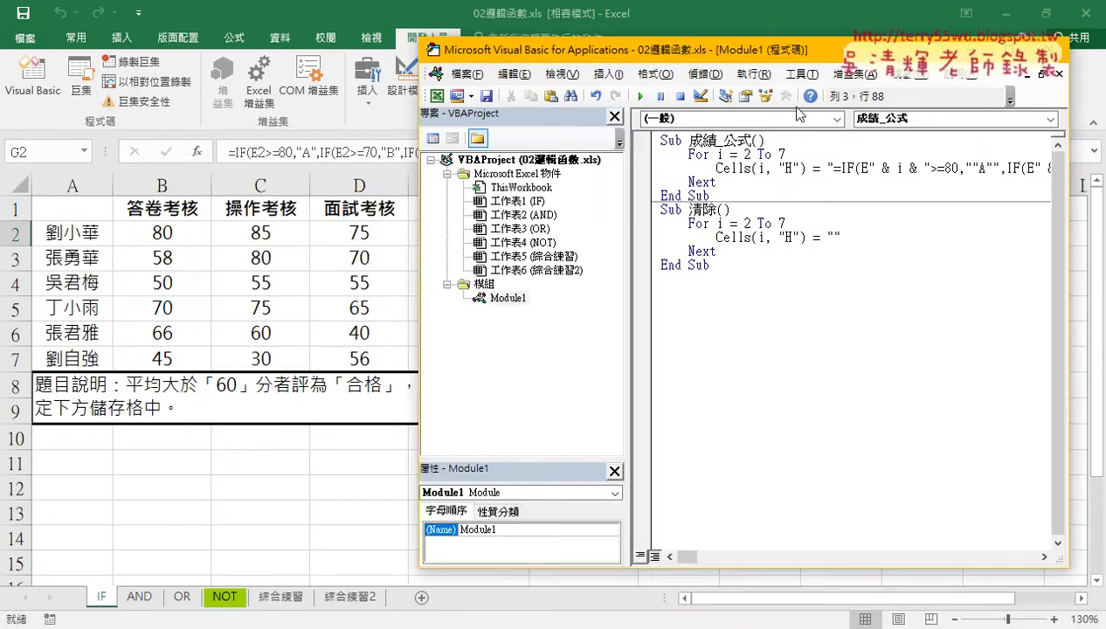
drag(643, 53, 878, 54)
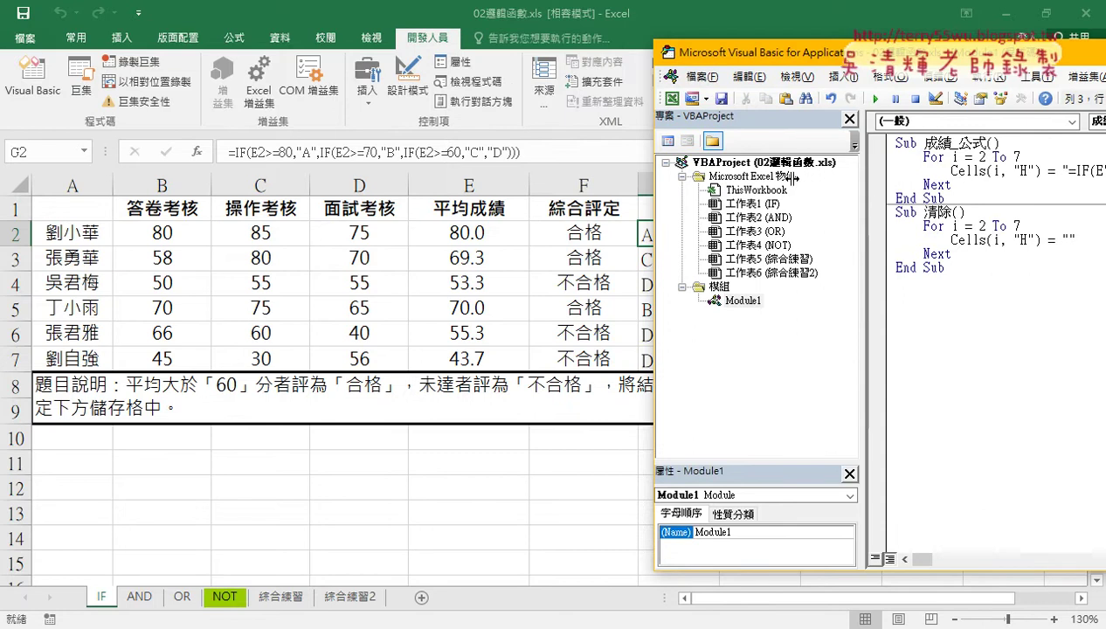
drag(863, 262, 716, 262)
drag(775, 60, 219, 54)
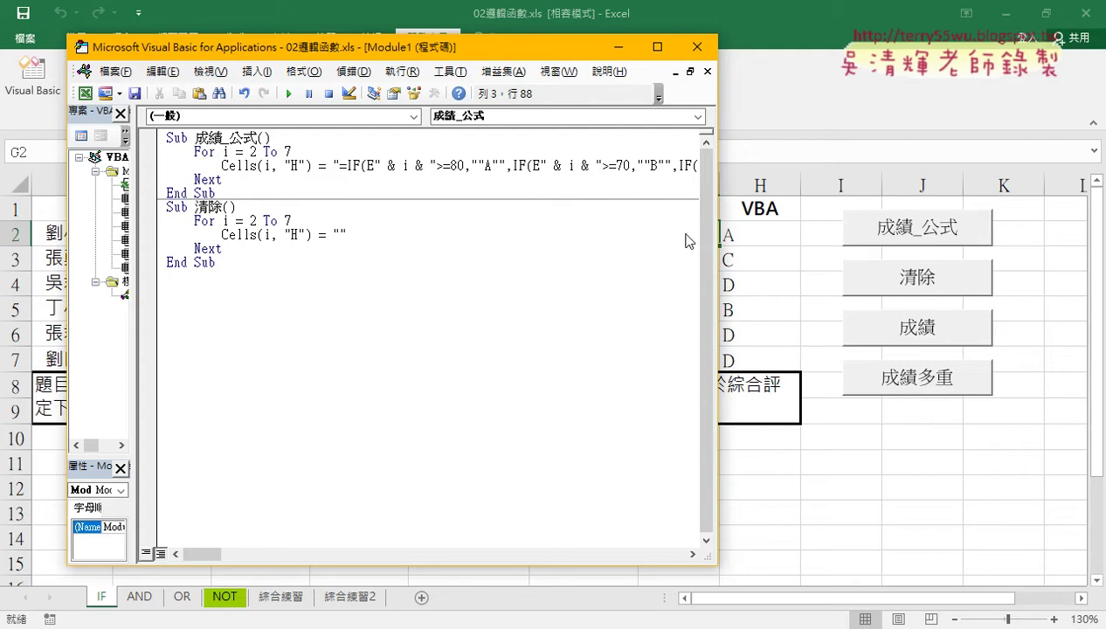
drag(716, 234, 569, 231)
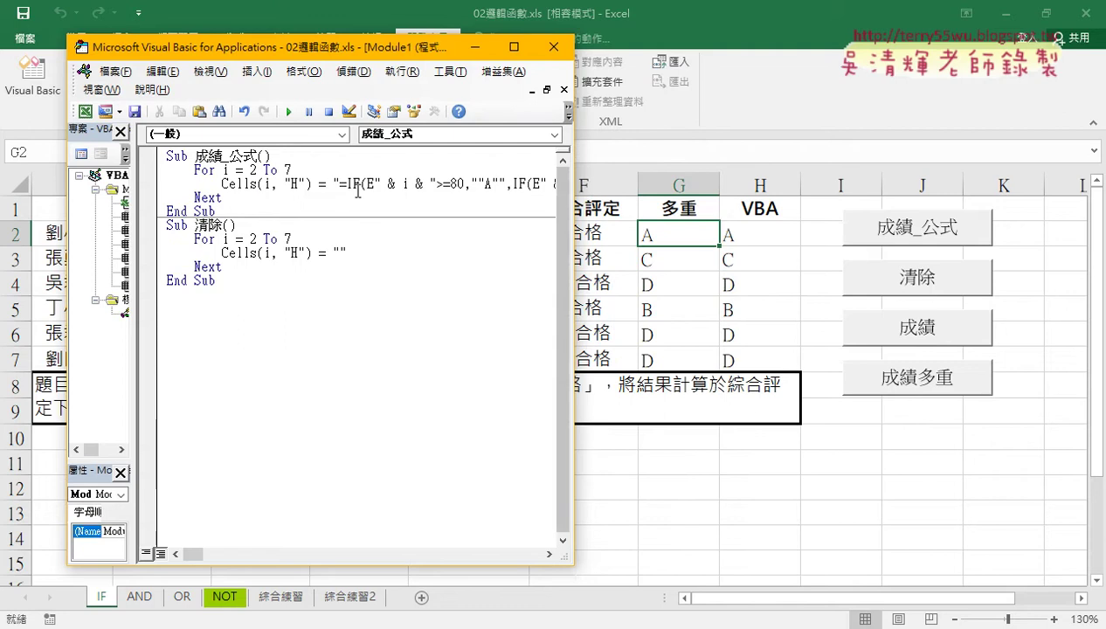
Run 清除, then 成績_公式 to fill grades A, C, D, B, D, D; Ctrl-drag a copy below 清除.
click(239, 253)
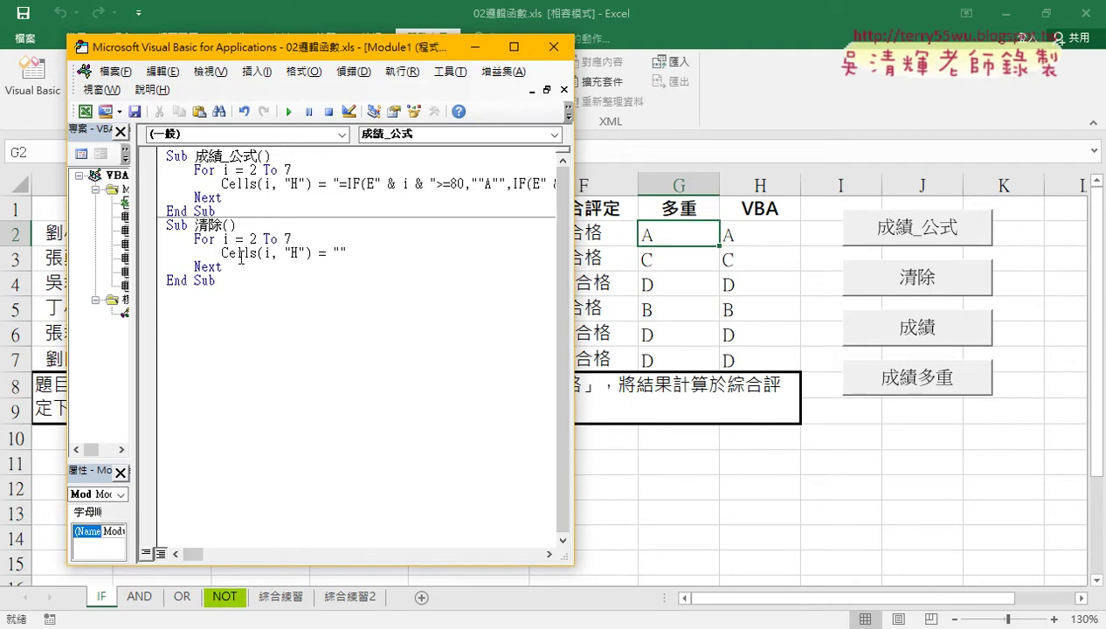
click(291, 112)
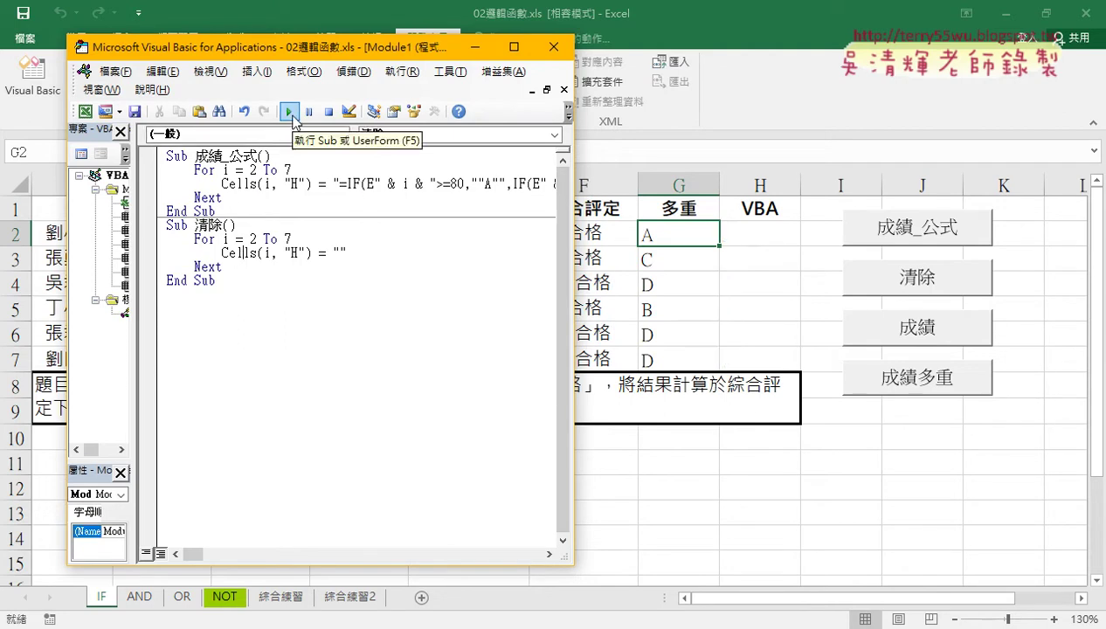
click(266, 185)
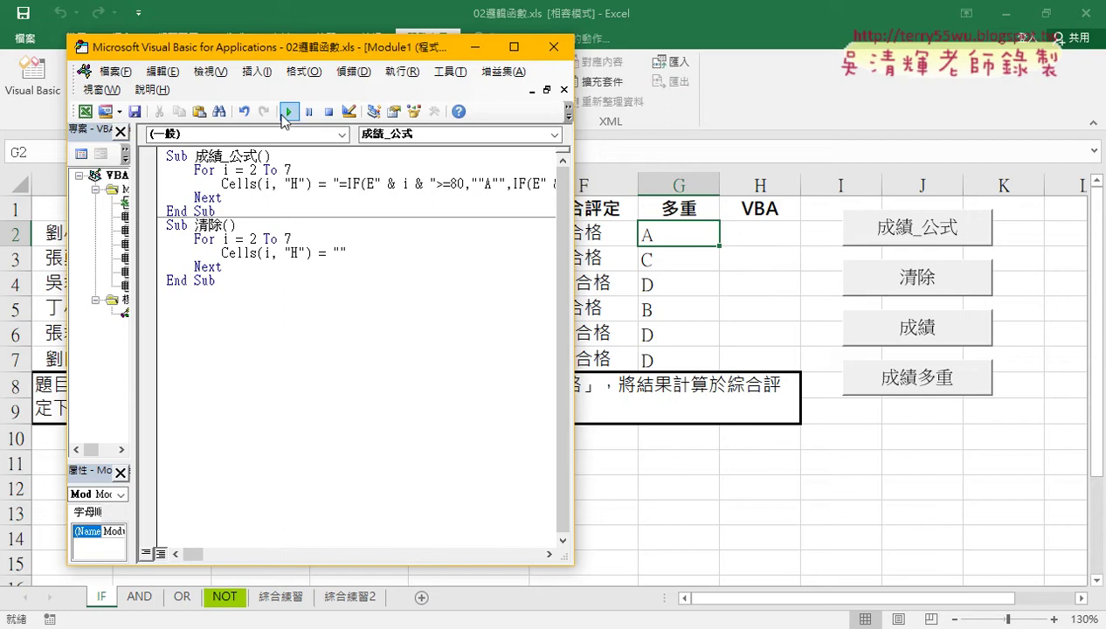
click(288, 112)
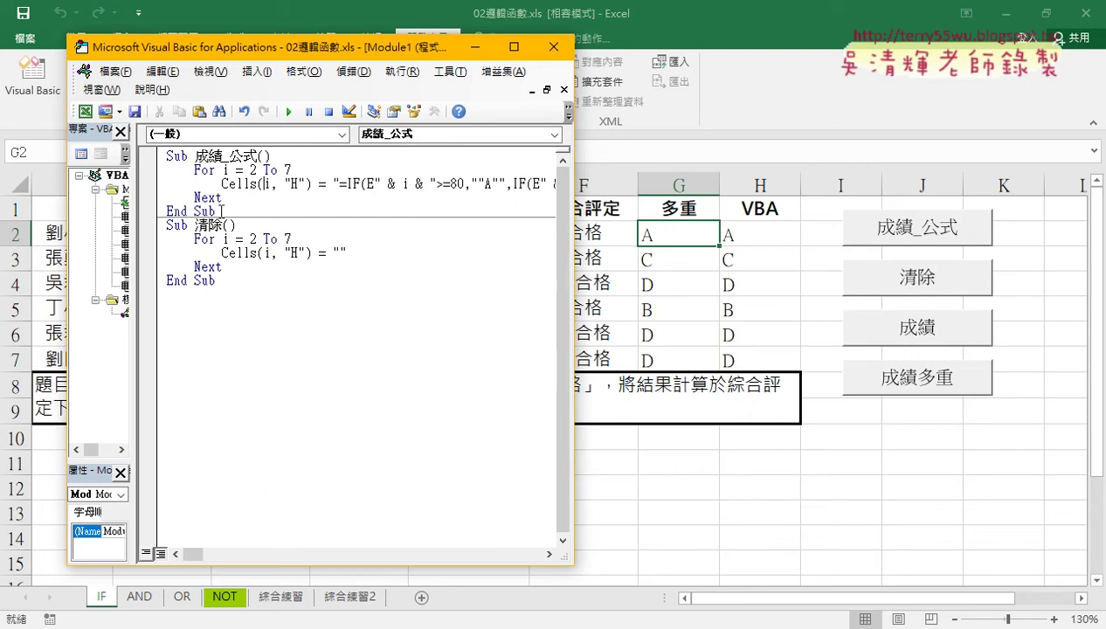
drag(220, 210, 150, 149)
mouse_move(188, 181)
mouse_down()
mouse_move(190, 306)
mouse_move(257, 295)
mouse_up()
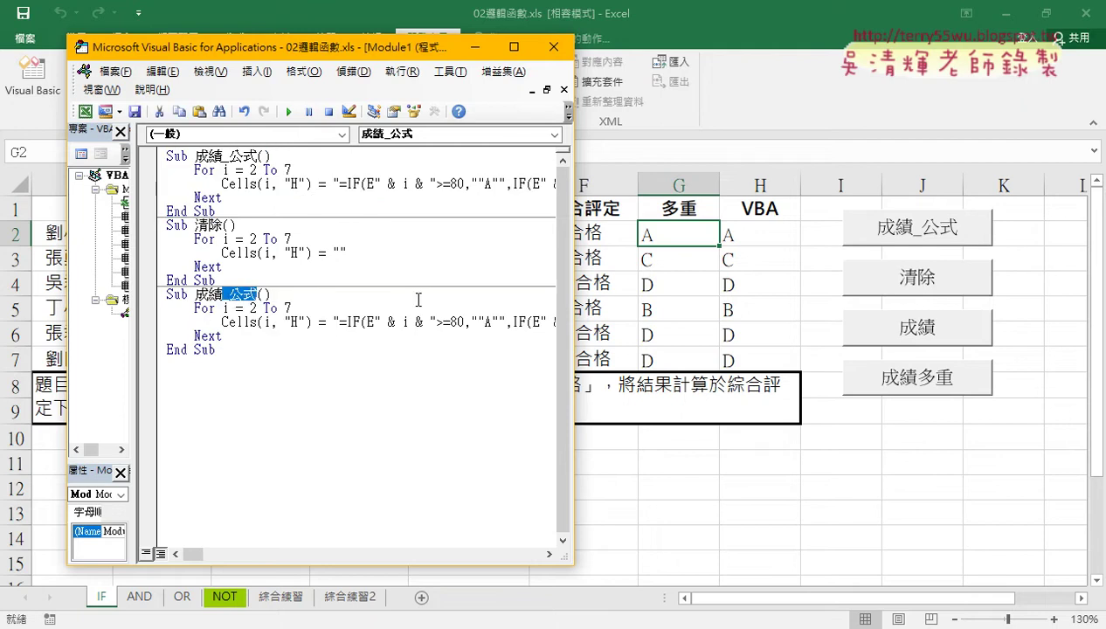
Rename the copied Sub to 成績 and change its body to Cells(i, "H") = "合格".
key(Delete)
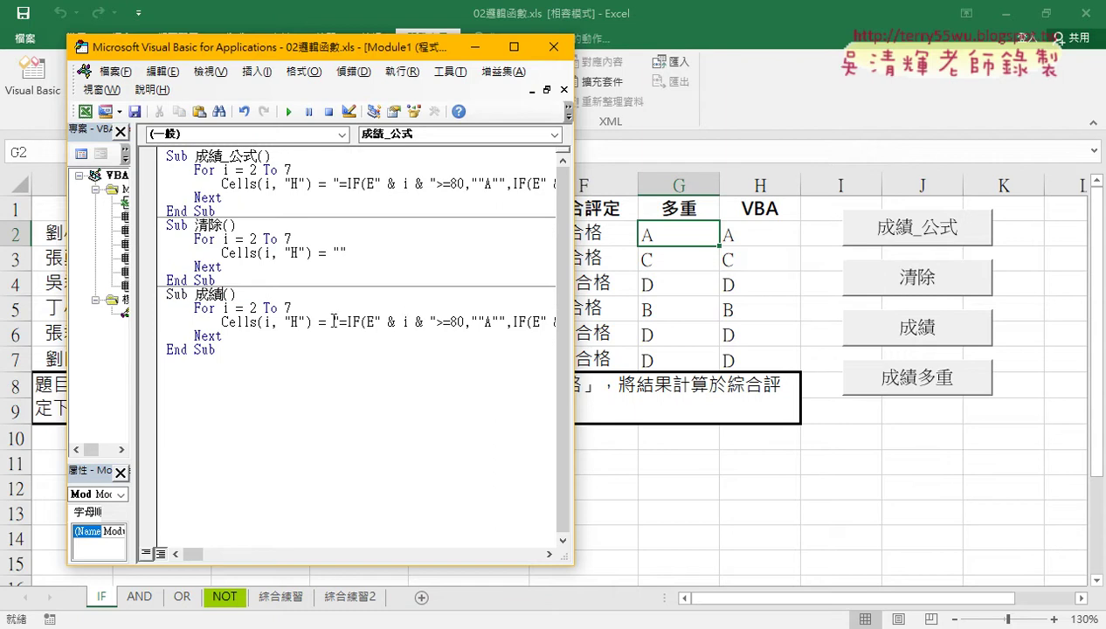
drag(333, 321, 687, 325)
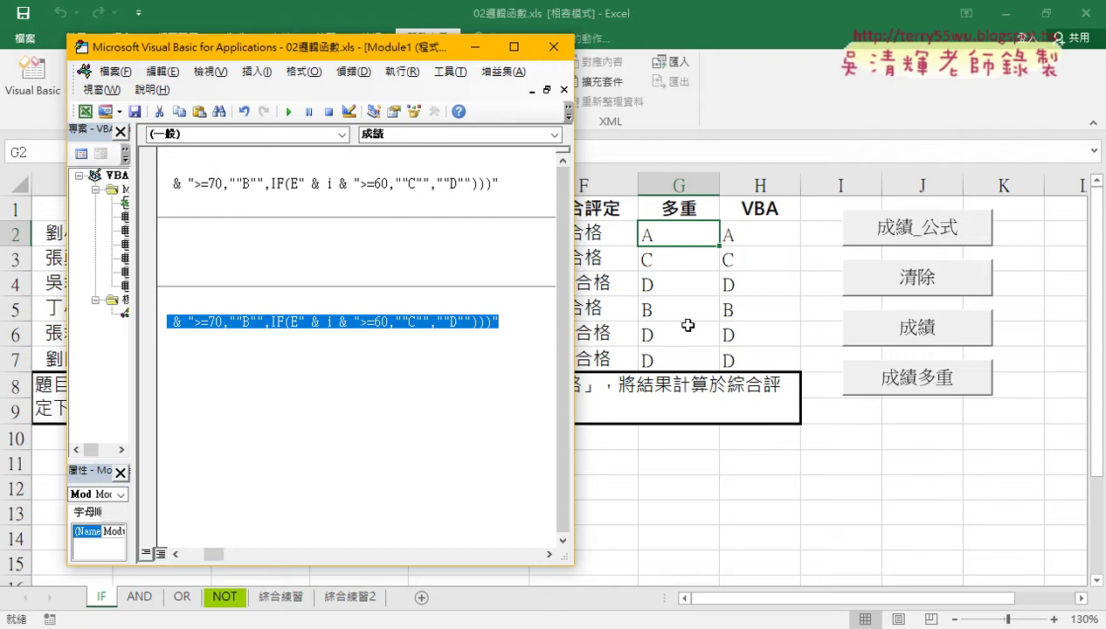
key(Delete)
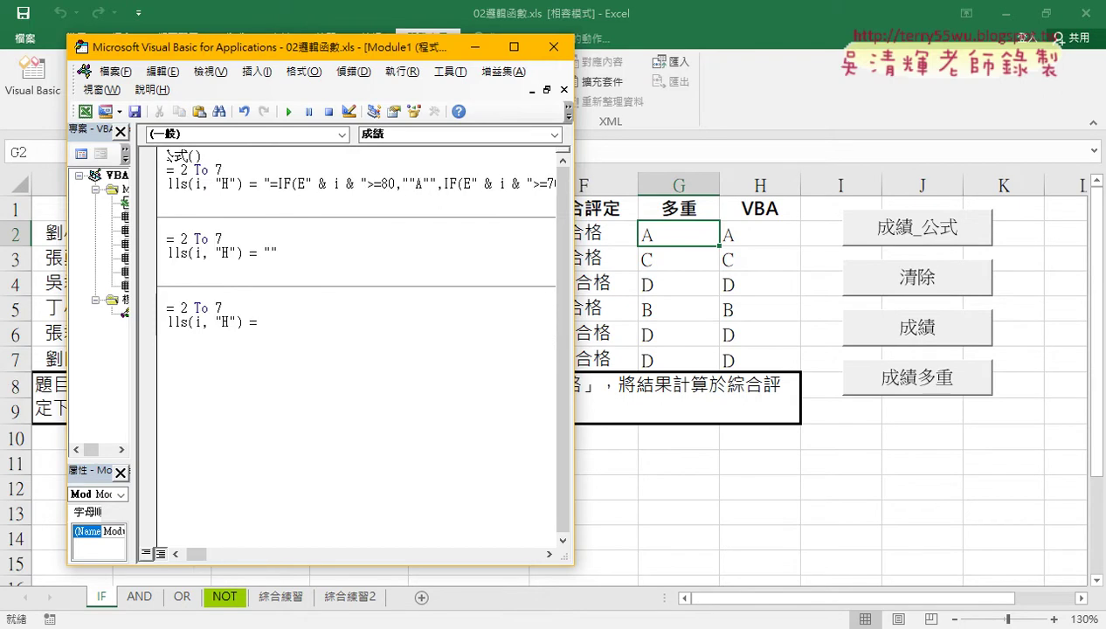
text(")
text(")
key(Home)
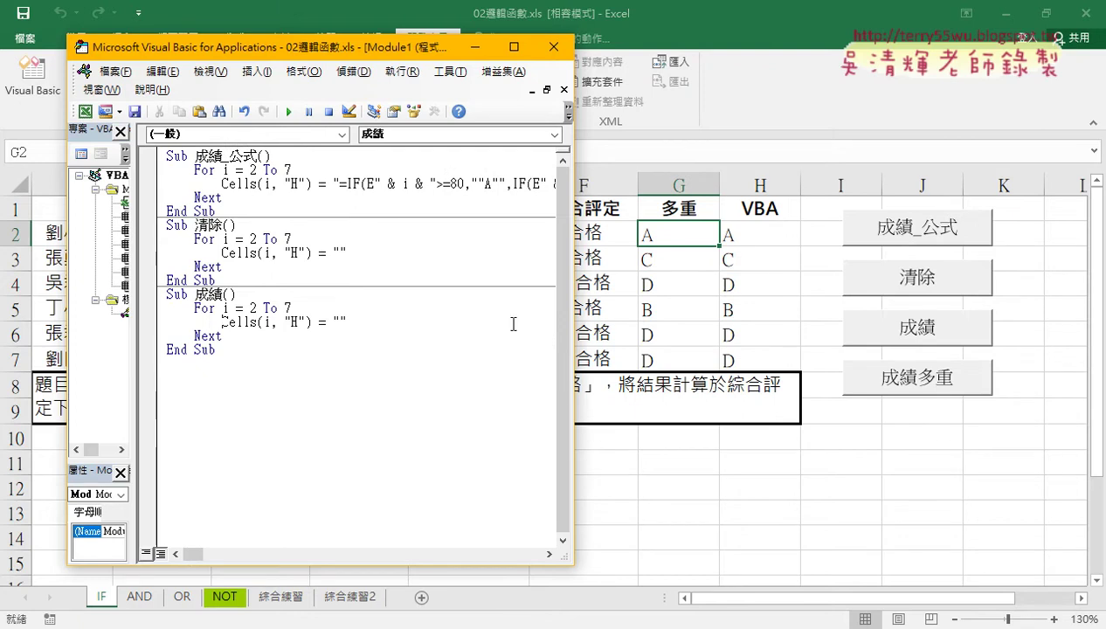
click(339, 321)
text(ㄍㄜ)
text(6)
key(Left)
text(ㄏㄜ6)
key(Return)
text(")
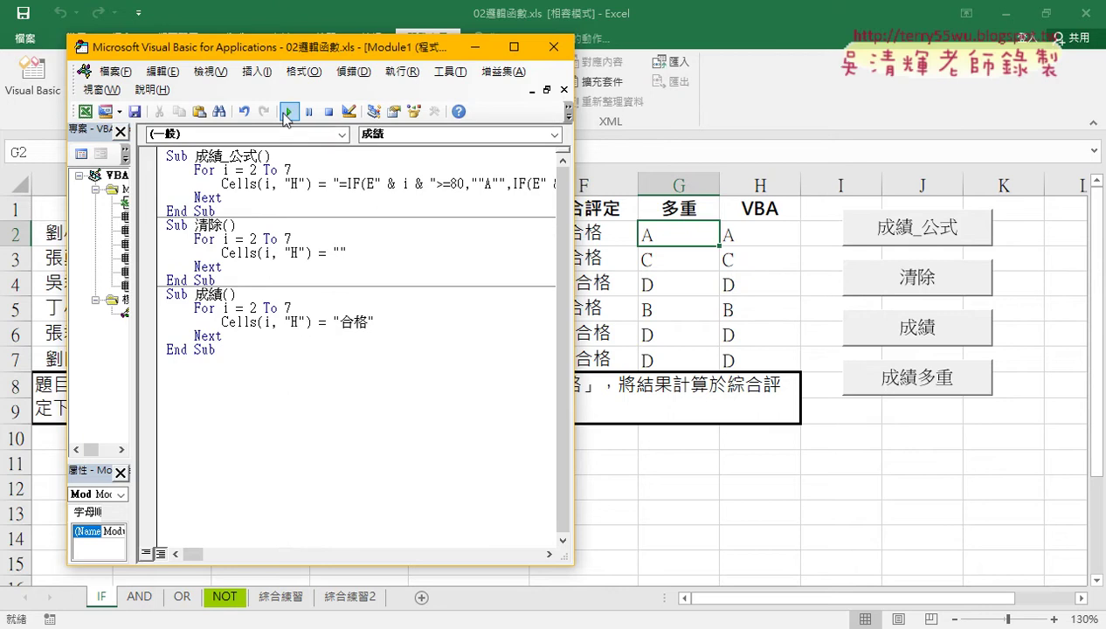
Run the 成績 macro so column H rows 2–7 each show 合格.
click(286, 111)
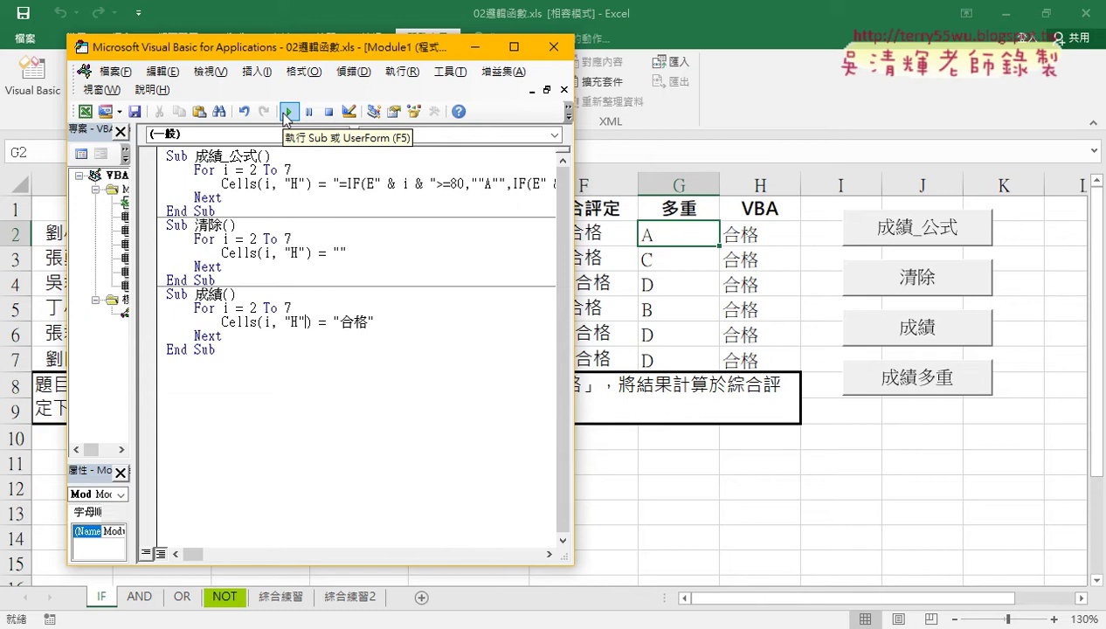
click(285, 118)
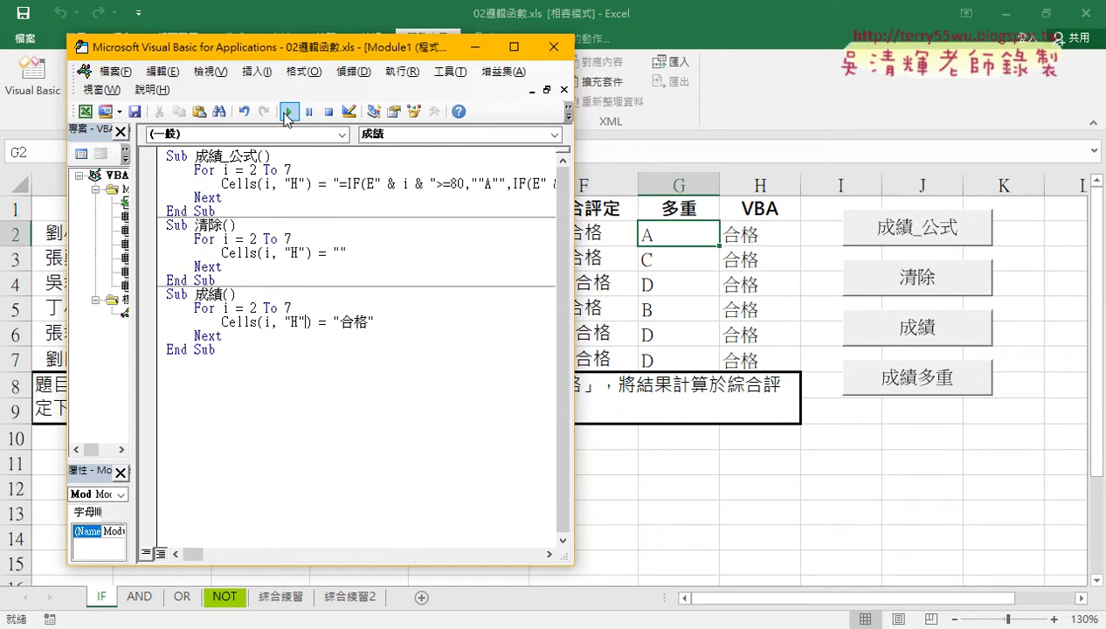
Insert a blank line inside the loop right after the For line.
double_click(352, 323)
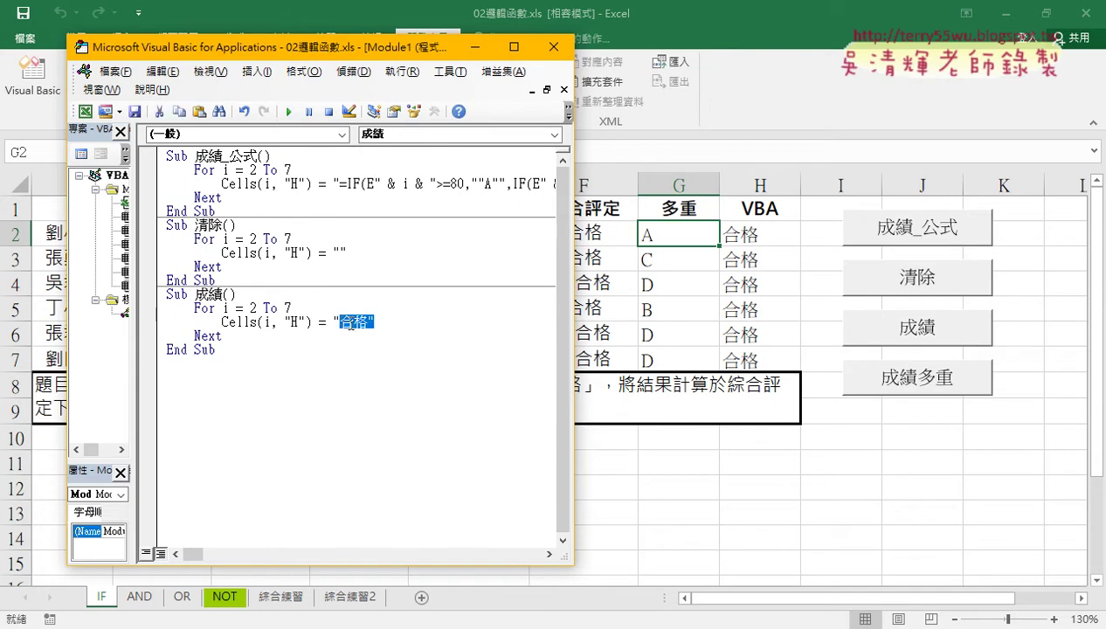
drag(352, 324, 222, 323)
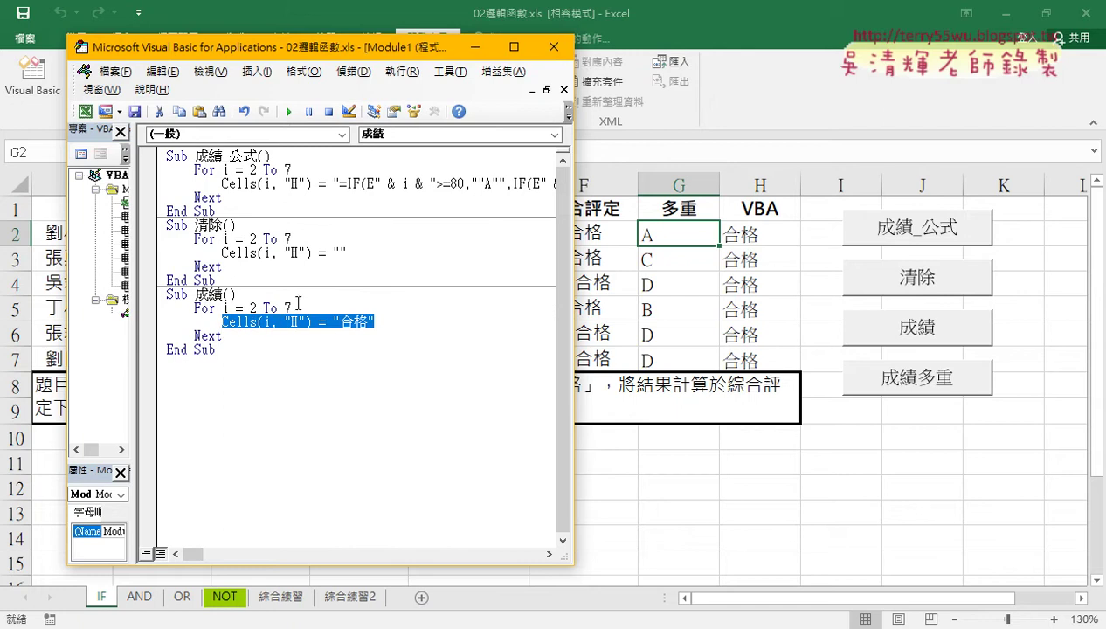
click(409, 320)
key(Return)
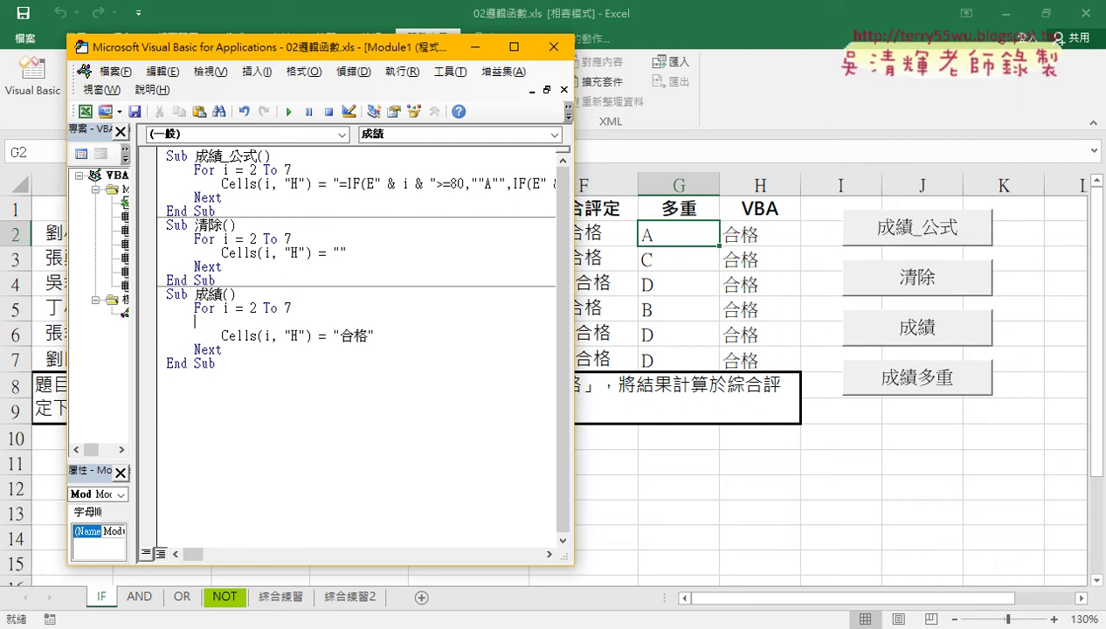
key(Tab)
key(BackSpace)
Narrow the code window and move it to the left edge to reveal more worksheet.
drag(573, 382, 494, 377)
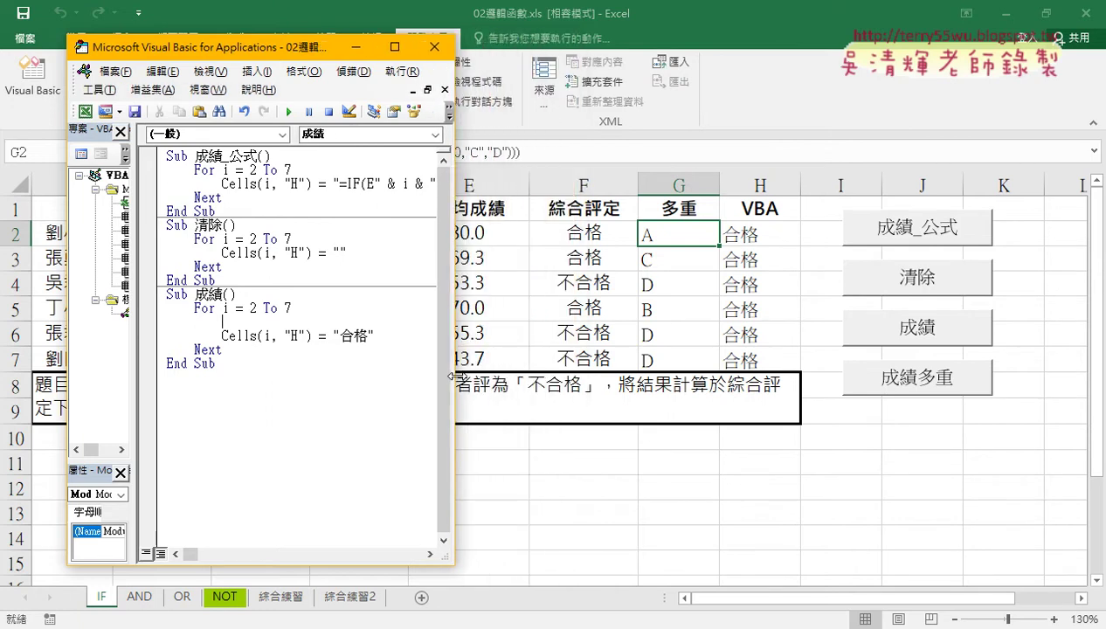
drag(495, 377, 431, 323)
drag(250, 48, 185, 47)
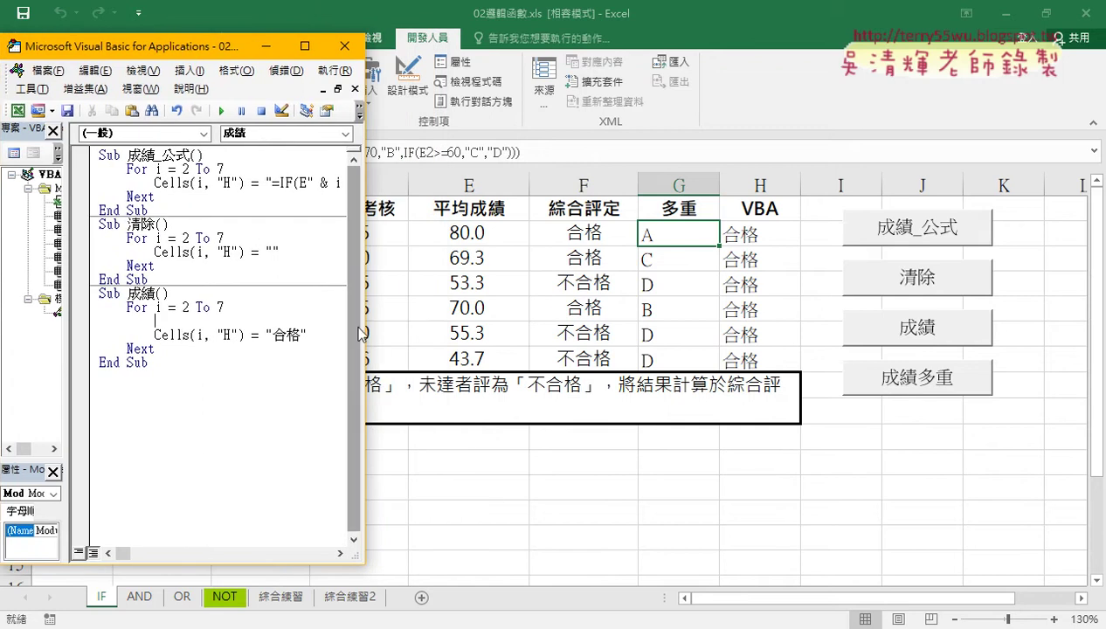
drag(364, 326, 404, 327)
text(ㄈㄞ)
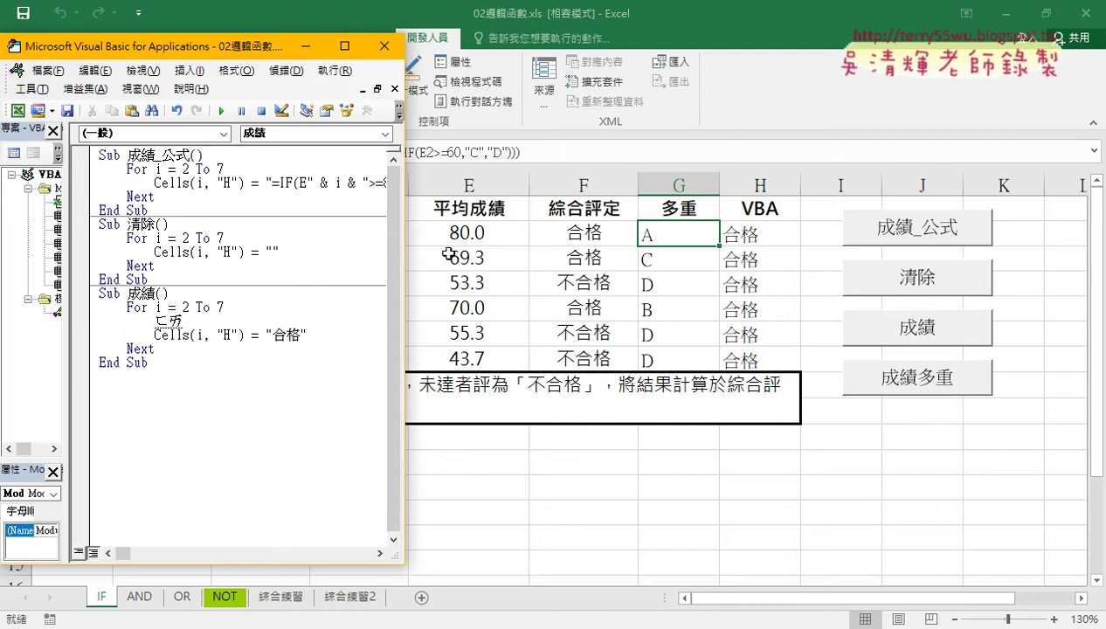
Write If Cells(i, "E") >= 60 Then with blank lines beneath it.
text(if)
text(ce)
text(lls)
text((i)
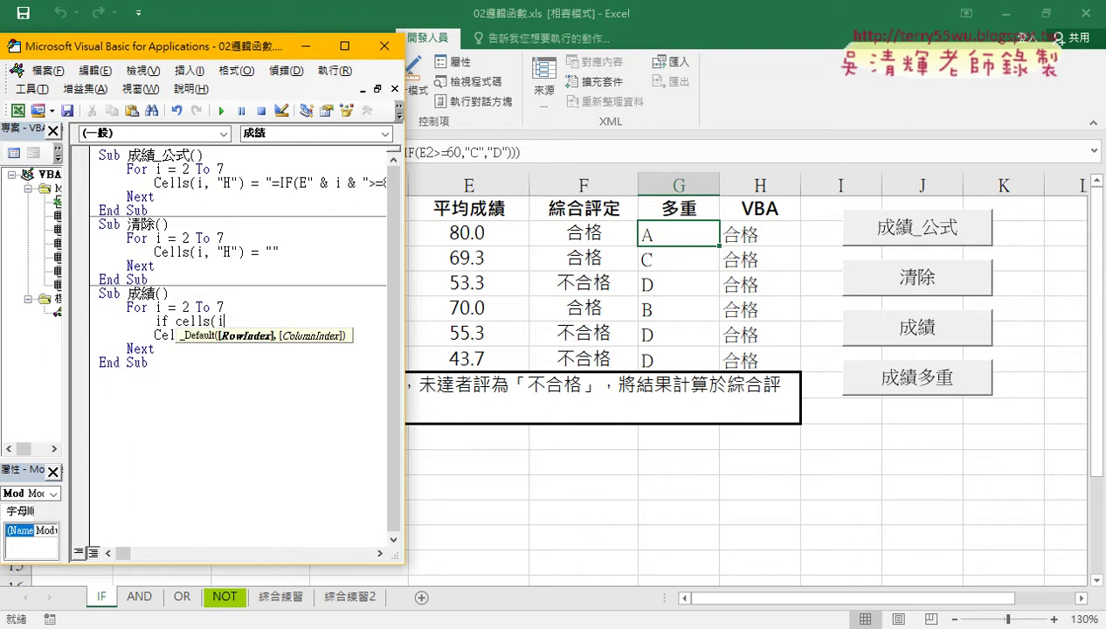
text(,)
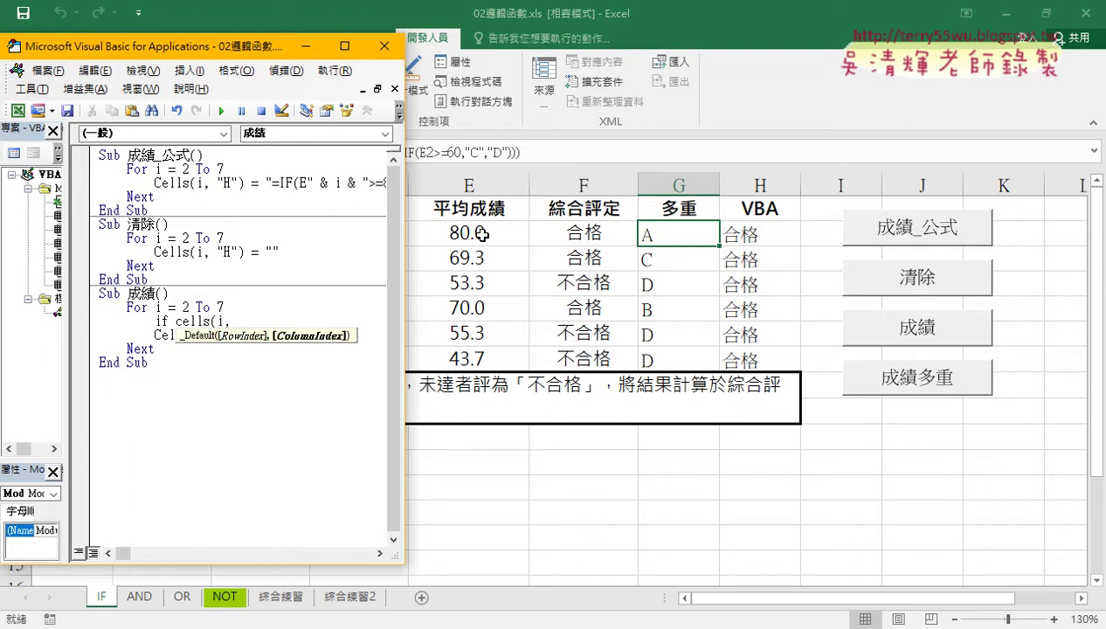
text("E)
text("))
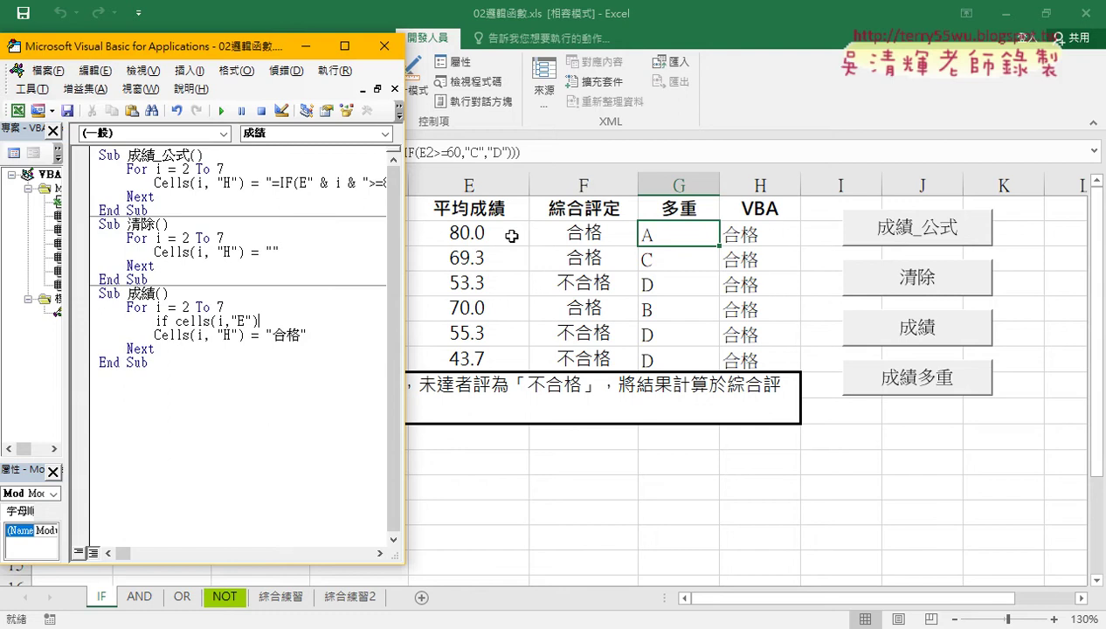
text(>= )
text(60)
text( the)
text(n)
key(Return)
key(Return)
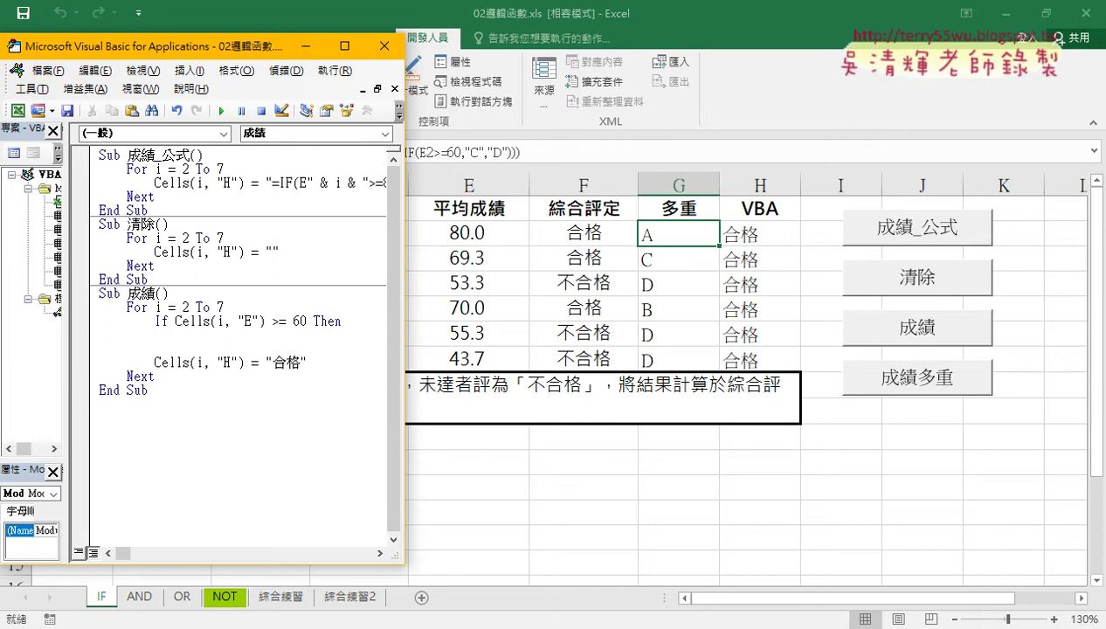
Add Else and End If lines to complete the If block structure.
text(el)
text(se)
key(Return)
key(Return)
text(e)
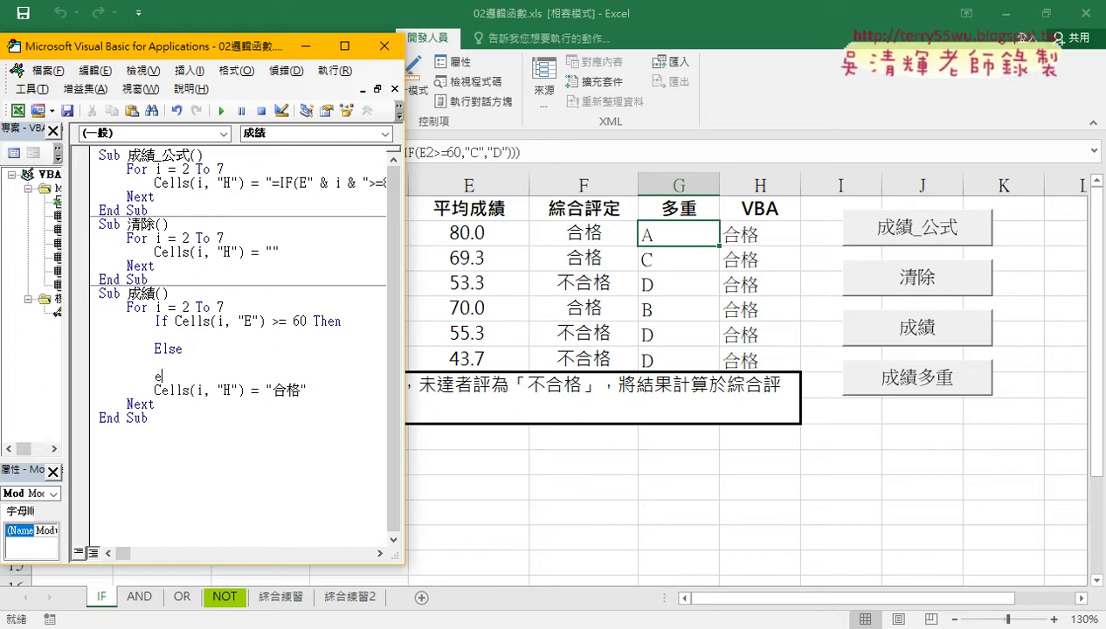
text(nd if)
key(Up)
mouse_move(196, 377)
mouse_down()
mouse_move(121, 338)
mouse_move(176, 307)
mouse_up()
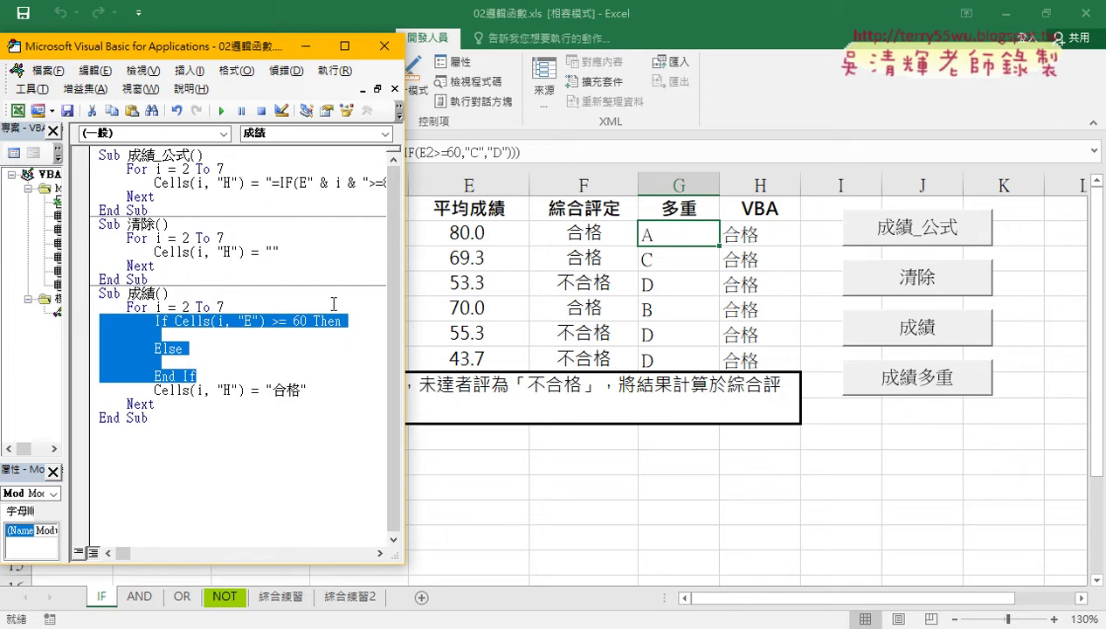
click(280, 337)
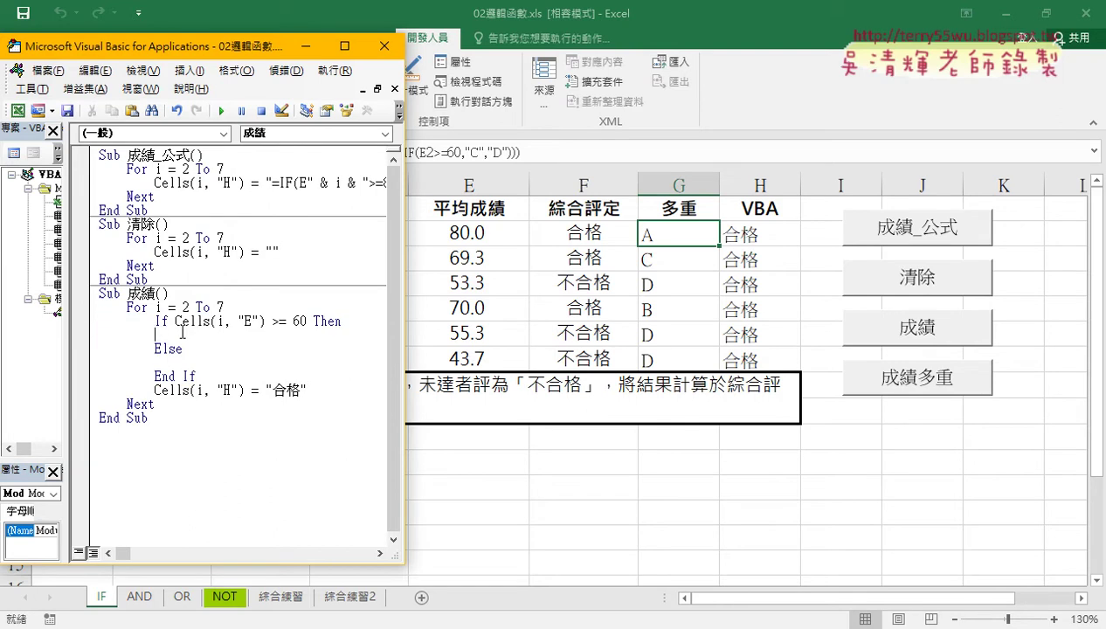
click(158, 333)
Copy the 合格 statement under Else and change its text to 不合格.
mouse_move(307, 390)
mouse_down()
mouse_move(161, 393)
mouse_move(210, 336)
mouse_up()
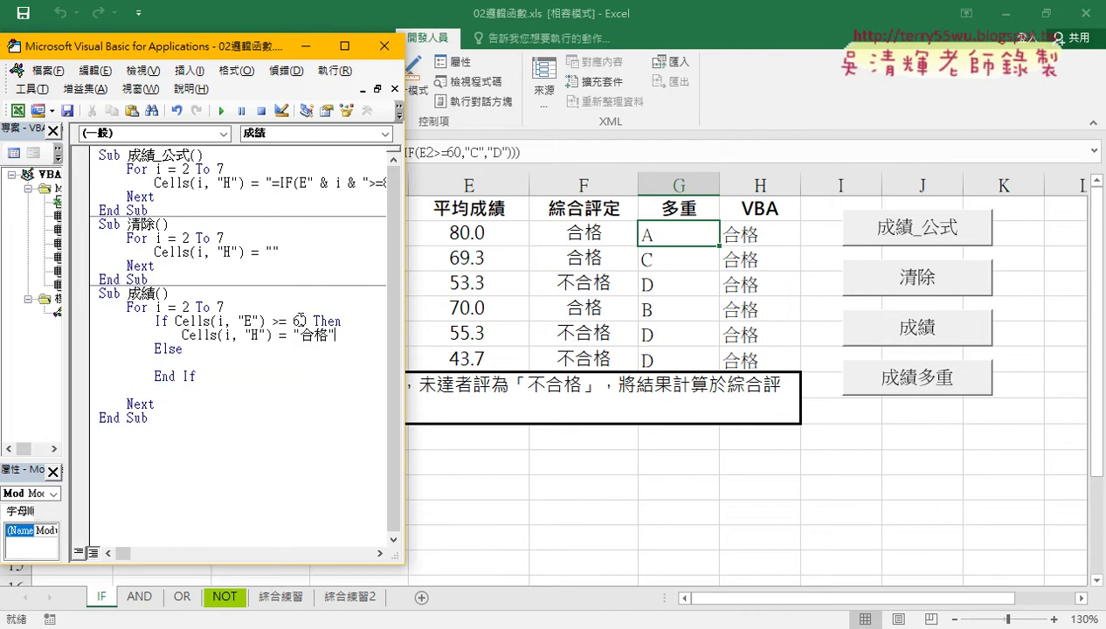
drag(335, 334, 181, 336)
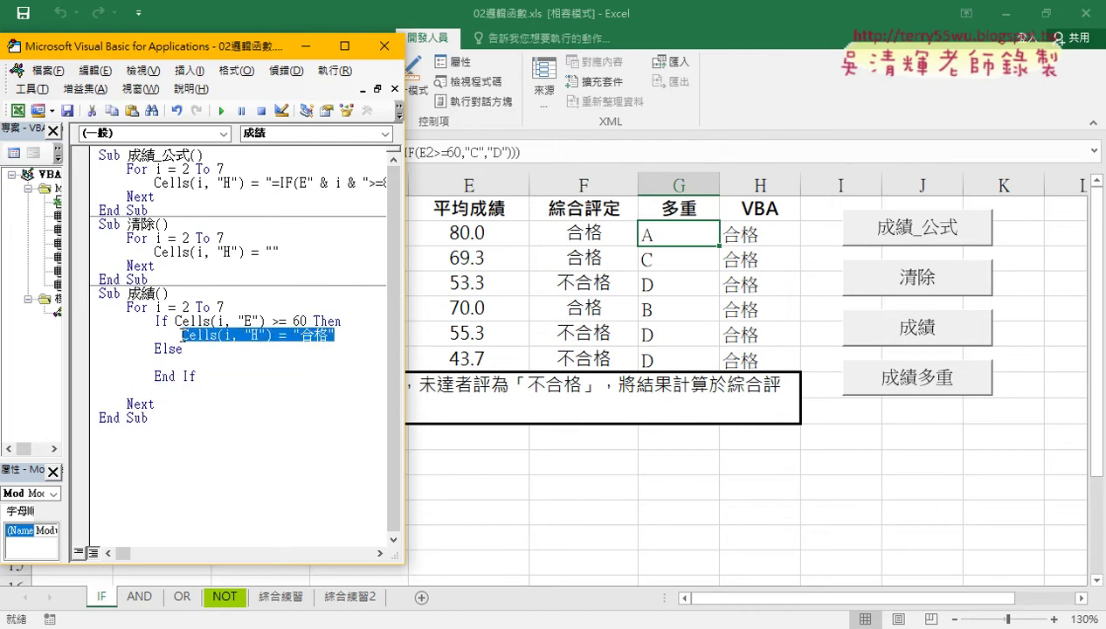
click(181, 359)
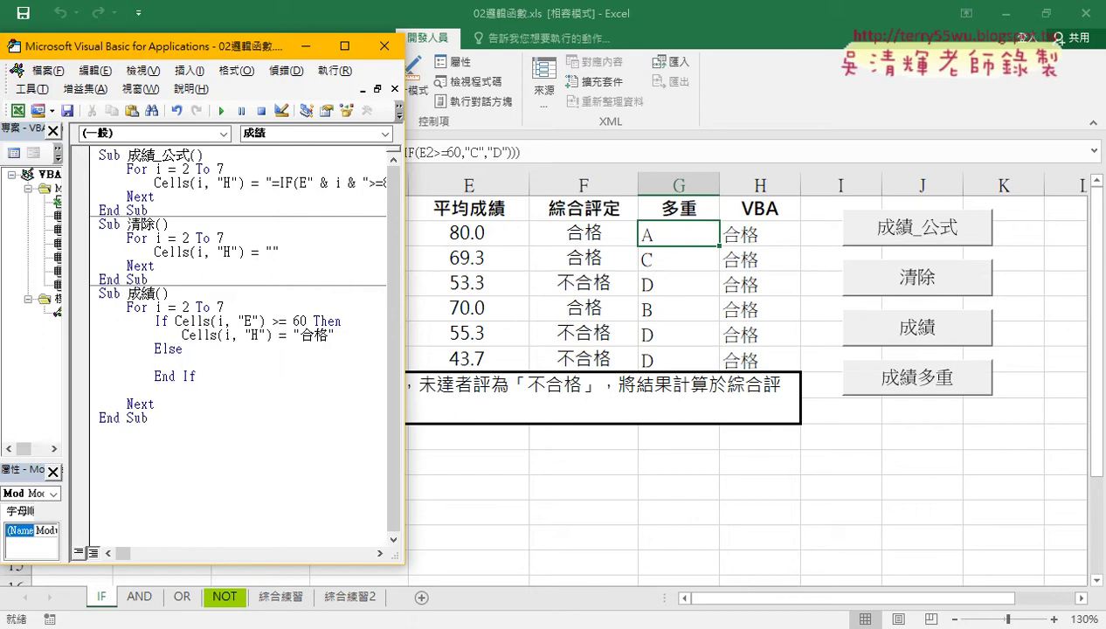
drag(181, 335, 335, 334)
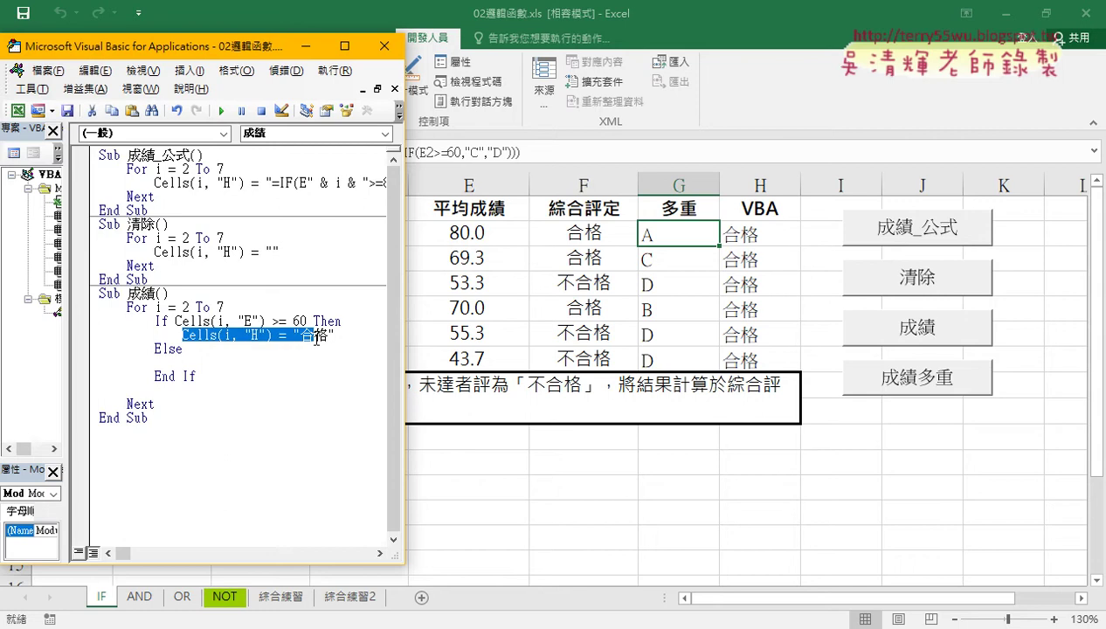
key(ctrl+c)
click(291, 362)
key(ctrl+v)
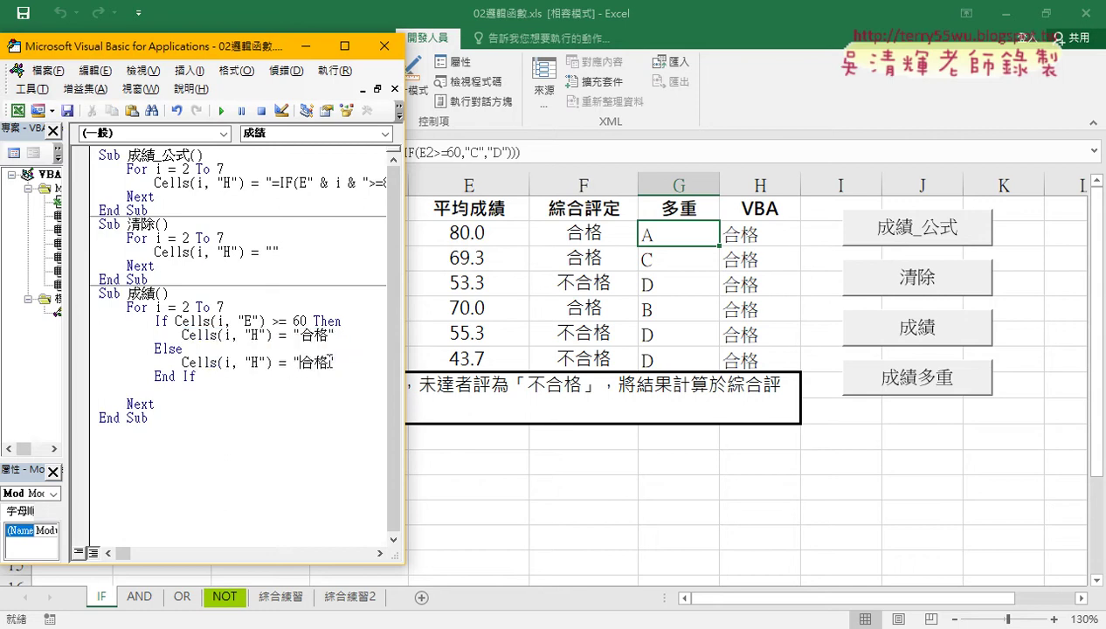
text(b)
key(BackSpace)
text(不)
key(Return)
key(Delete)
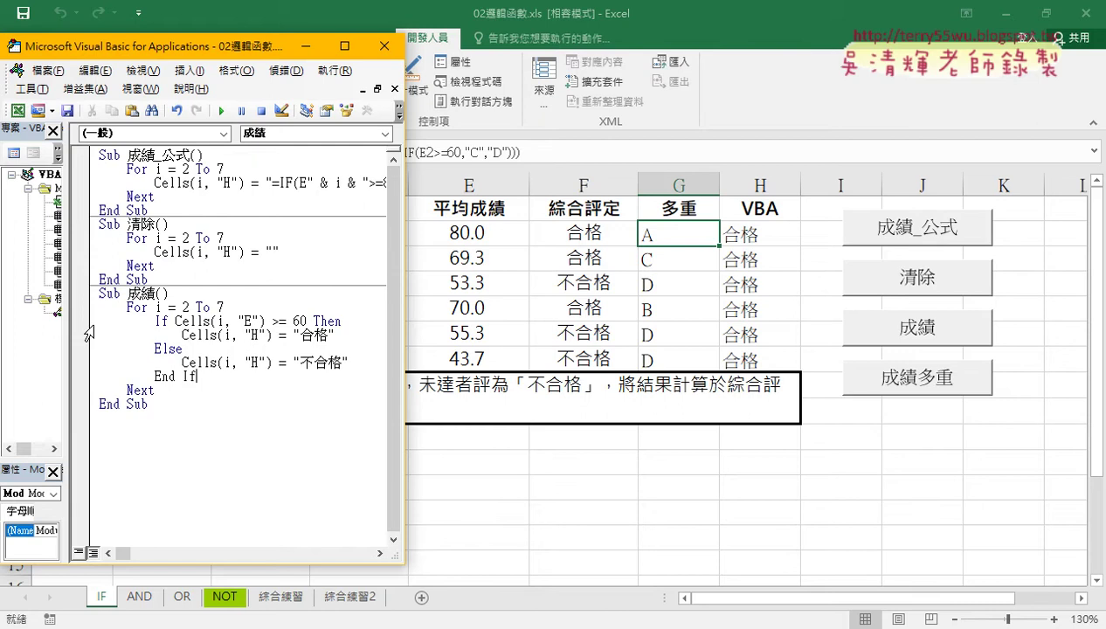
Run 成績 so column H reads 合格, 合格, 不合格, 合格, 不合格, 不合格.
drag(127, 308, 225, 307)
drag(154, 390, 61, 384)
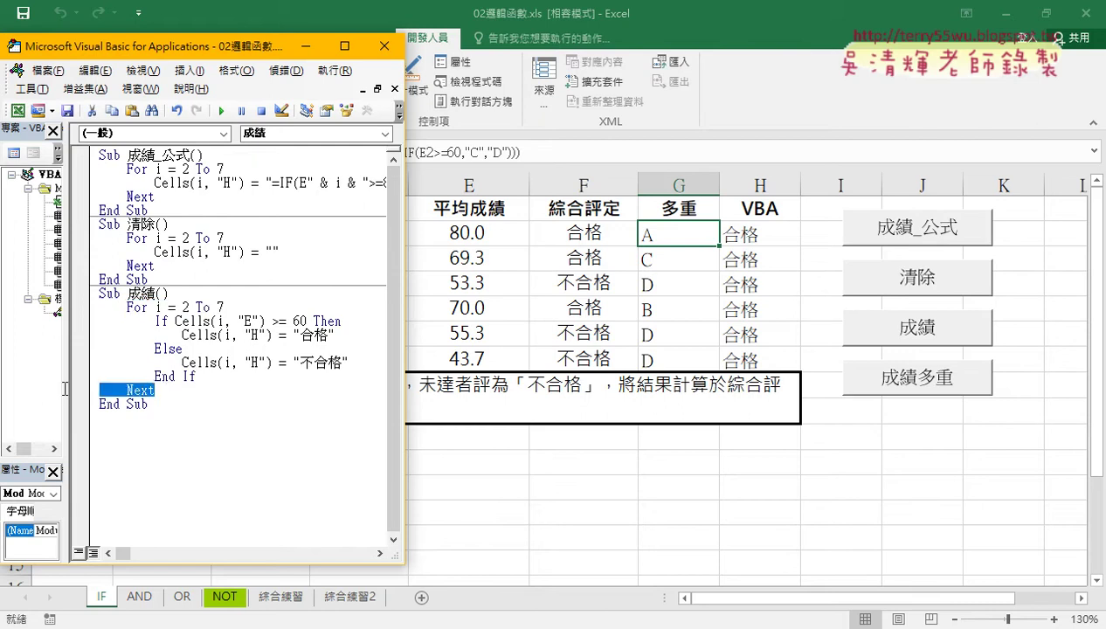
click(212, 374)
mouse_move(211, 374)
mouse_down()
mouse_move(154, 321)
mouse_move(306, 322)
mouse_up()
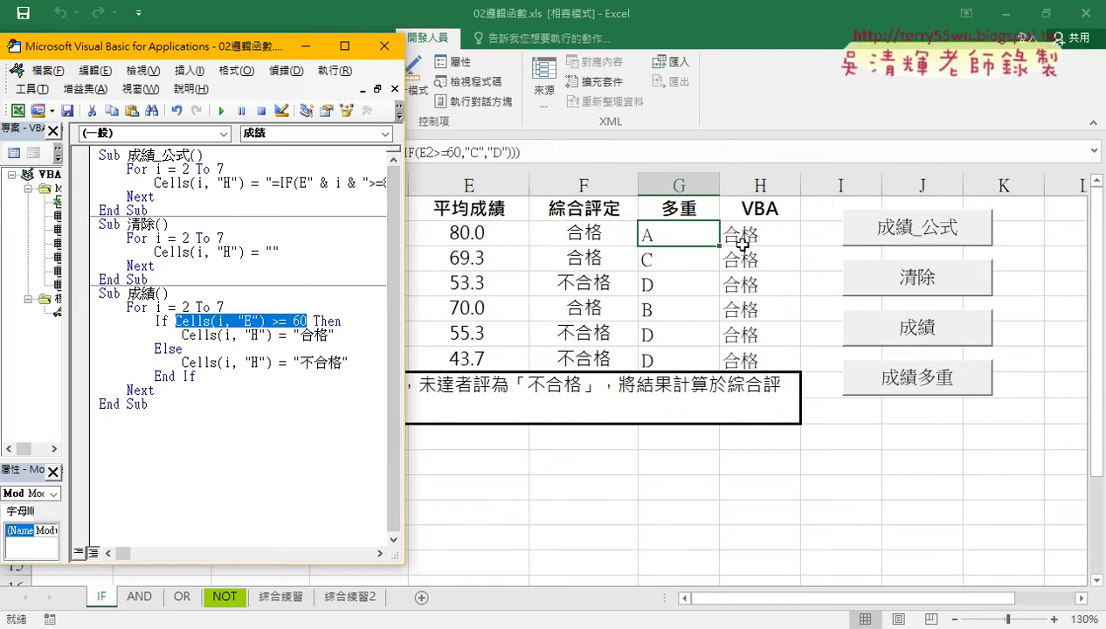
click(186, 349)
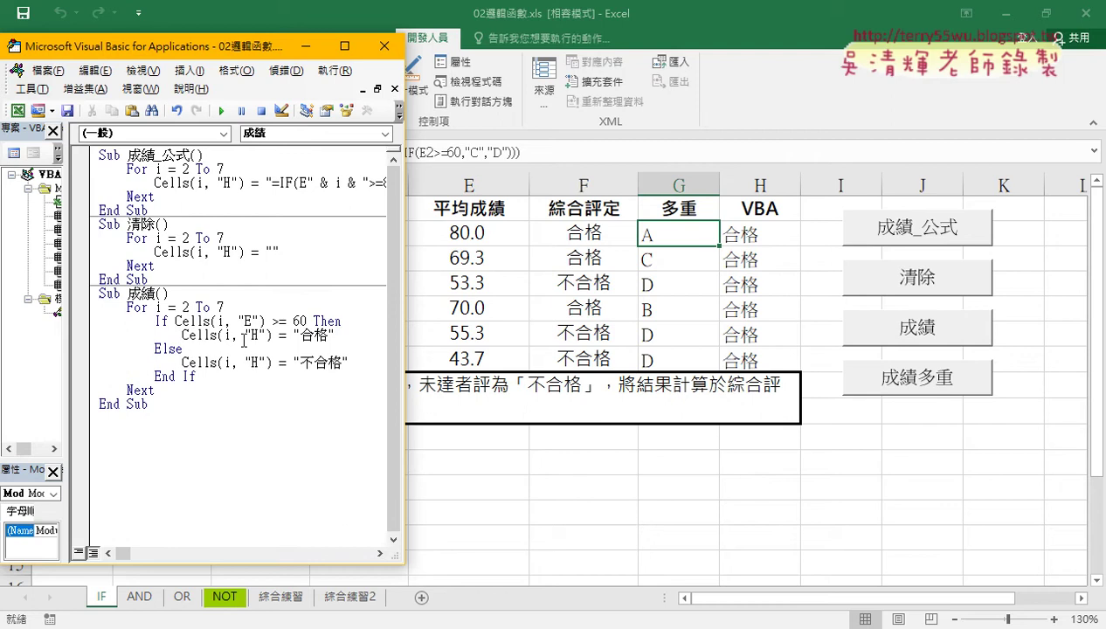
click(219, 112)
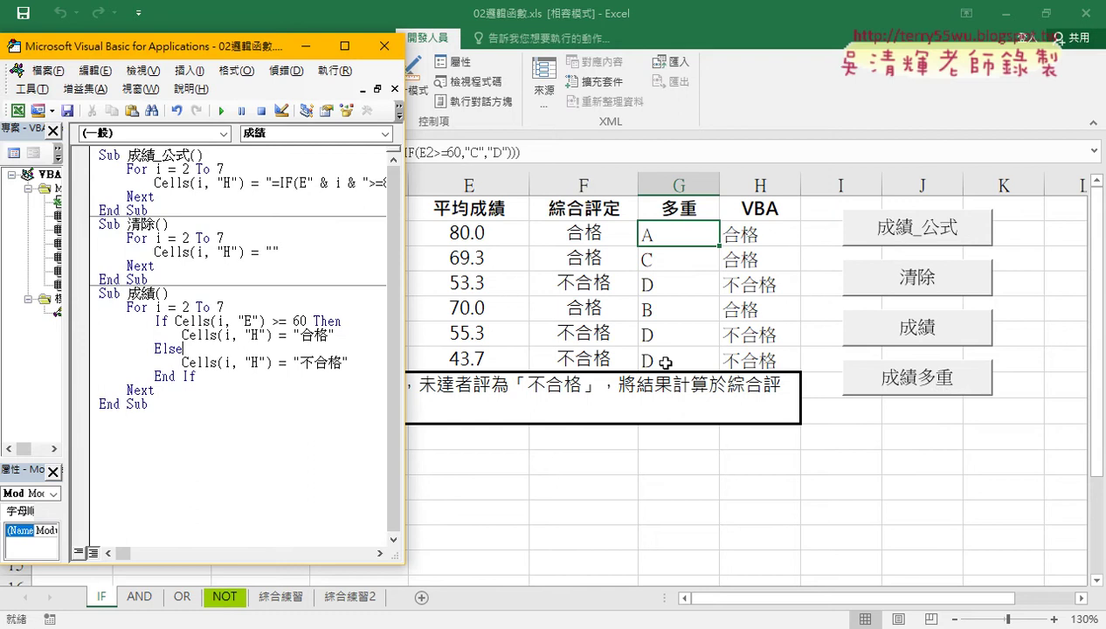
Change the test to E >= 80, the If result to "A" and the Else result to "D".
drag(300, 334, 328, 335)
key(Right)
key(Left)
key(Left)
key(Delete)
text(8)
key(Down)
key(Delete)
key(Delete)
text(A)
drag(299, 360, 341, 360)
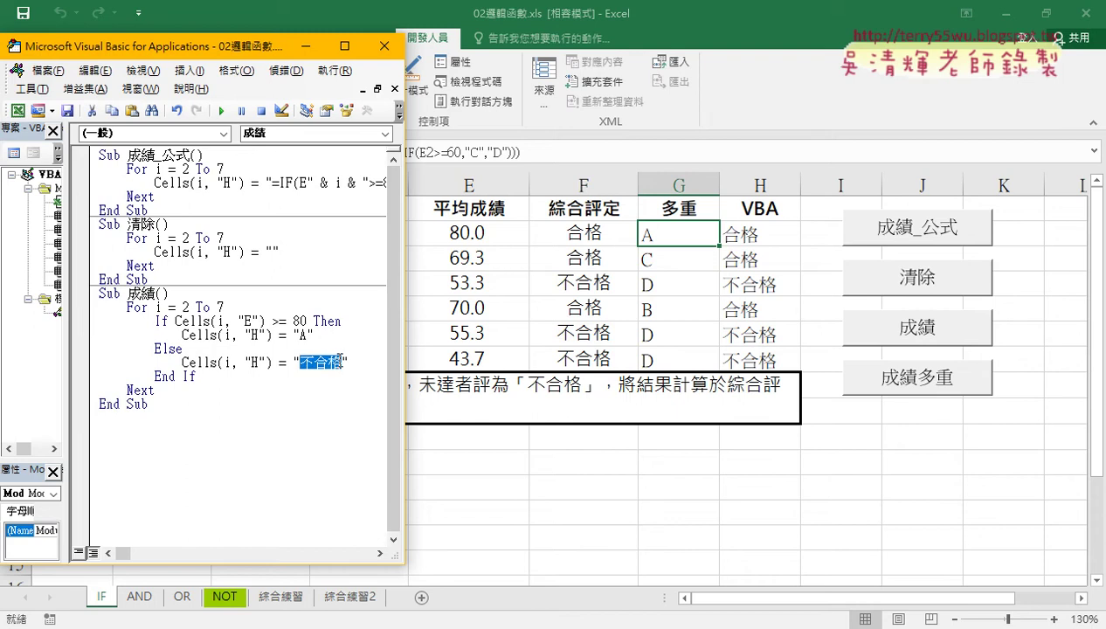
text(D)
Run 成績 so column H reads A, D, D, D, D, D.
click(257, 334)
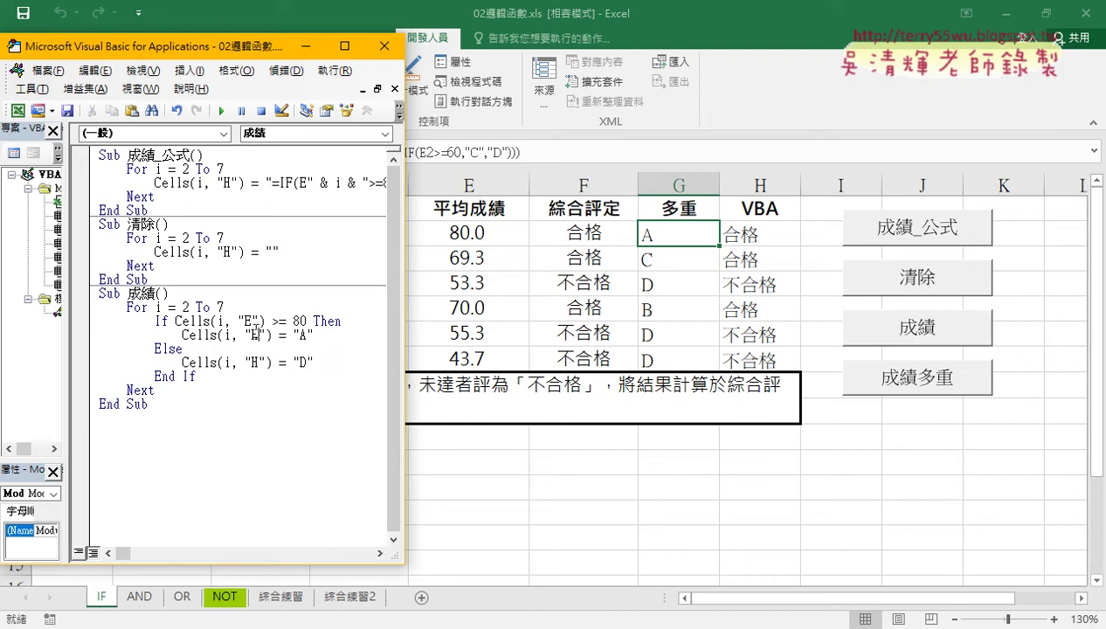
click(223, 111)
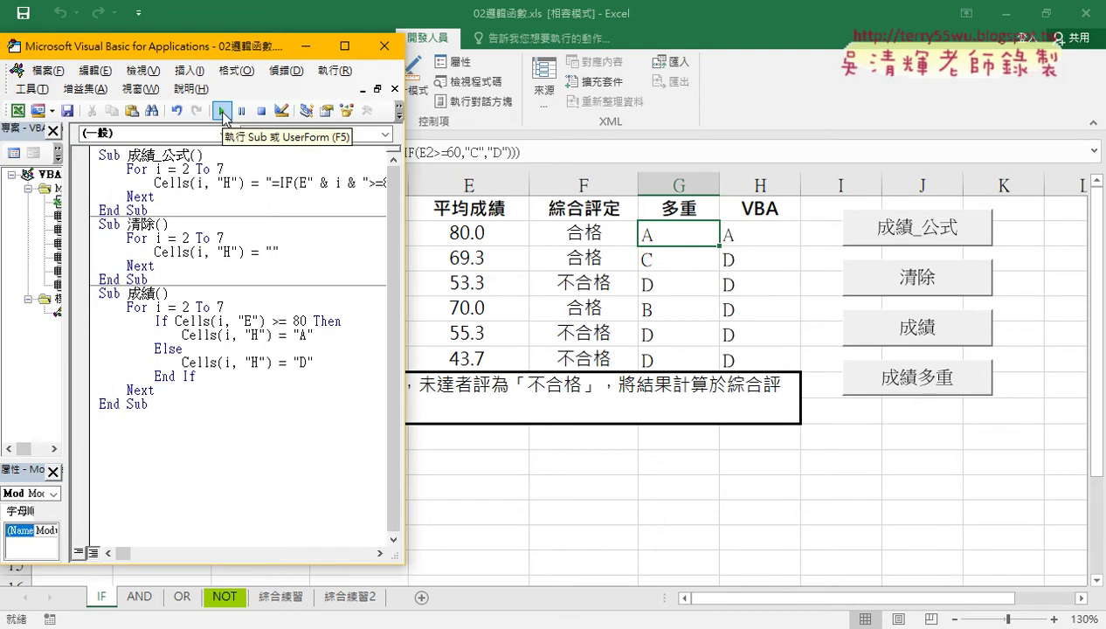
drag(313, 335, 182, 334)
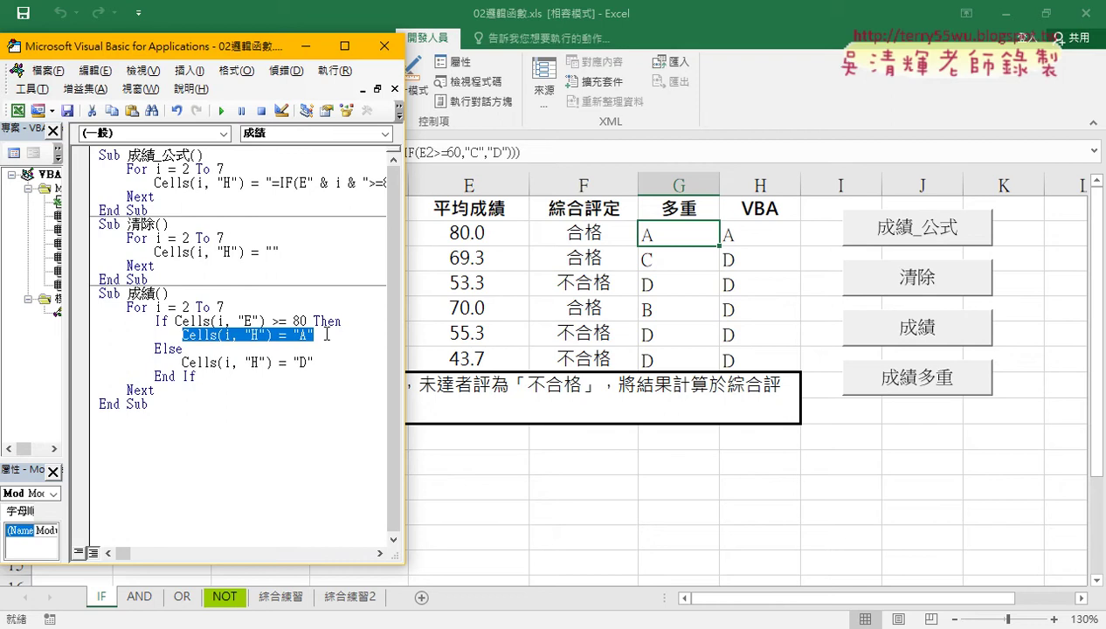
Duplicate the If/A lines below and change the copy to >= 70 writing "B".
mouse_move(316, 334)
mouse_down()
mouse_move(116, 330)
mouse_move(76, 316)
mouse_up()
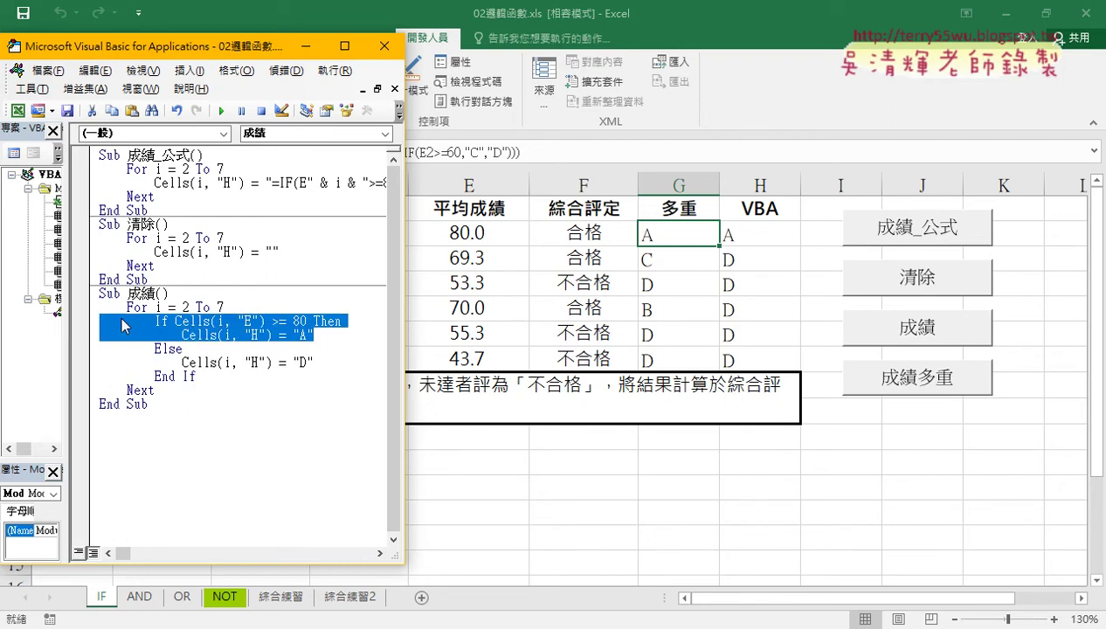
right_click(252, 330)
click(275, 358)
click(340, 322)
key(Down)
key(Return)
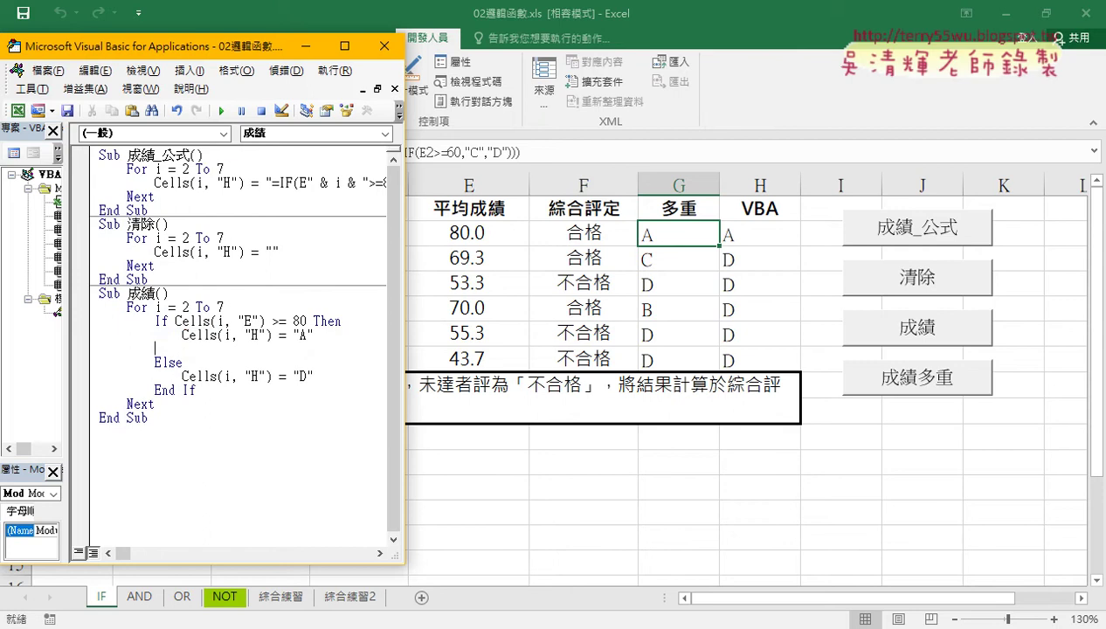
key(Home)
key(ctrl+v)
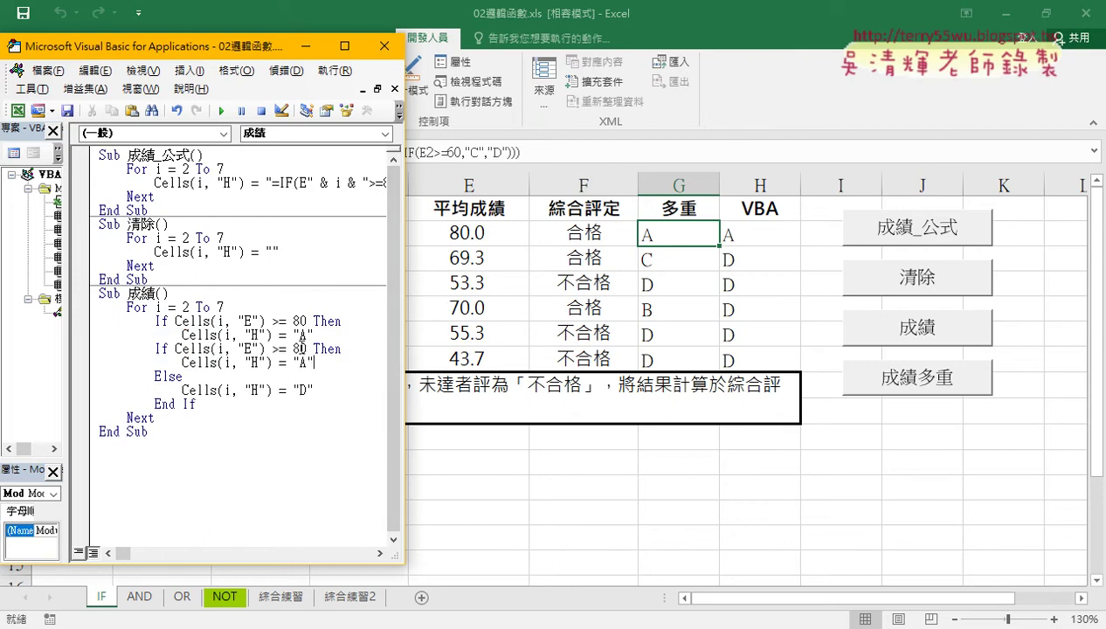
drag(293, 349, 301, 349)
text(7)
drag(302, 363, 309, 363)
text(B)
Prefix the new 70 test with Else so it becomes an ElseIf branch.
drag(325, 363, 109, 350)
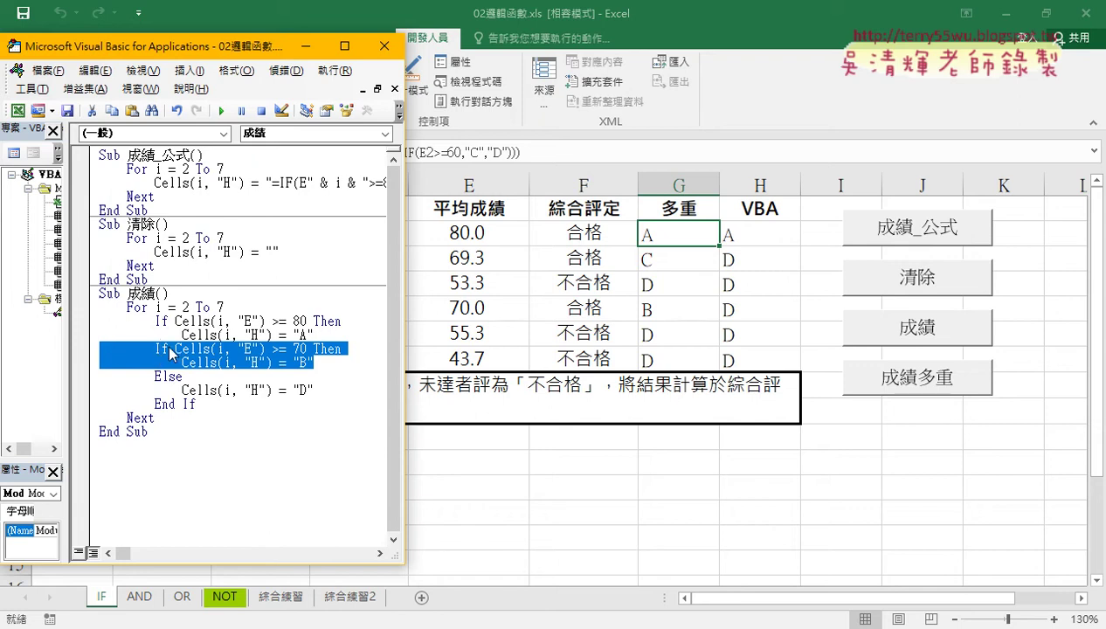
click(181, 372)
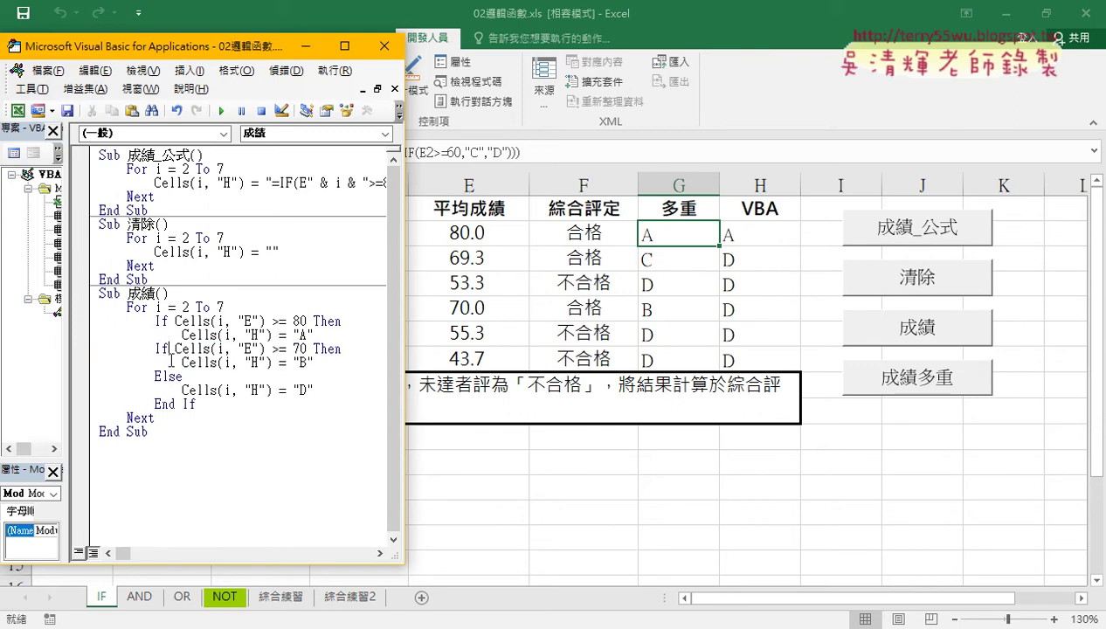
drag(183, 377, 156, 379)
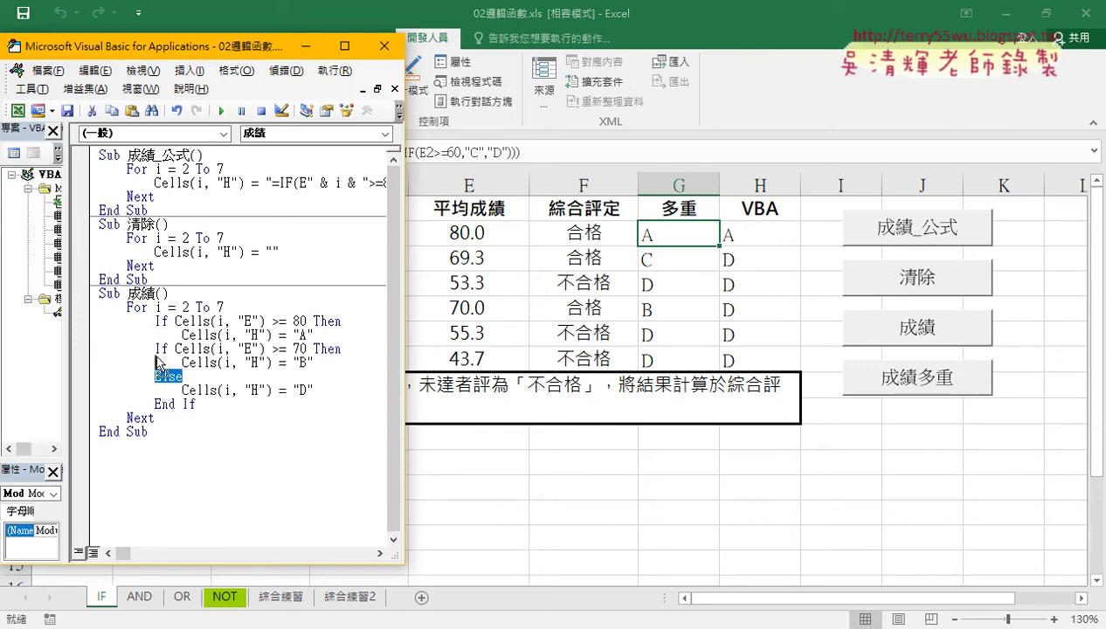
drag(168, 374, 155, 348)
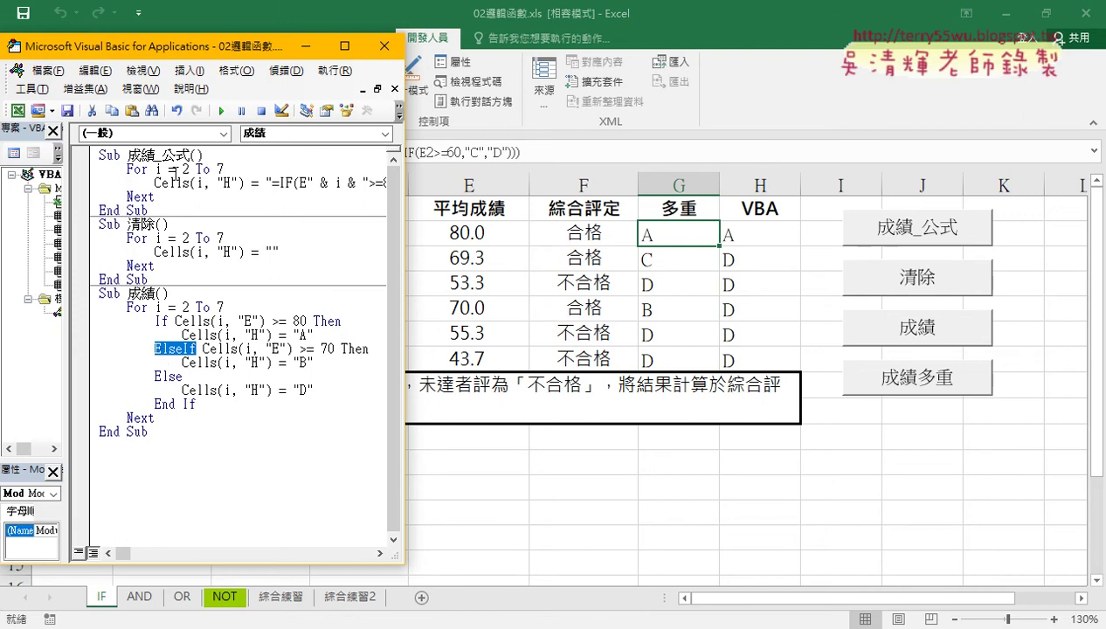
Run the macro with the B branch, then duplicate the ElseIf/B block beneath it.
click(227, 116)
drag(407, 339, 481, 339)
drag(182, 349, 312, 362)
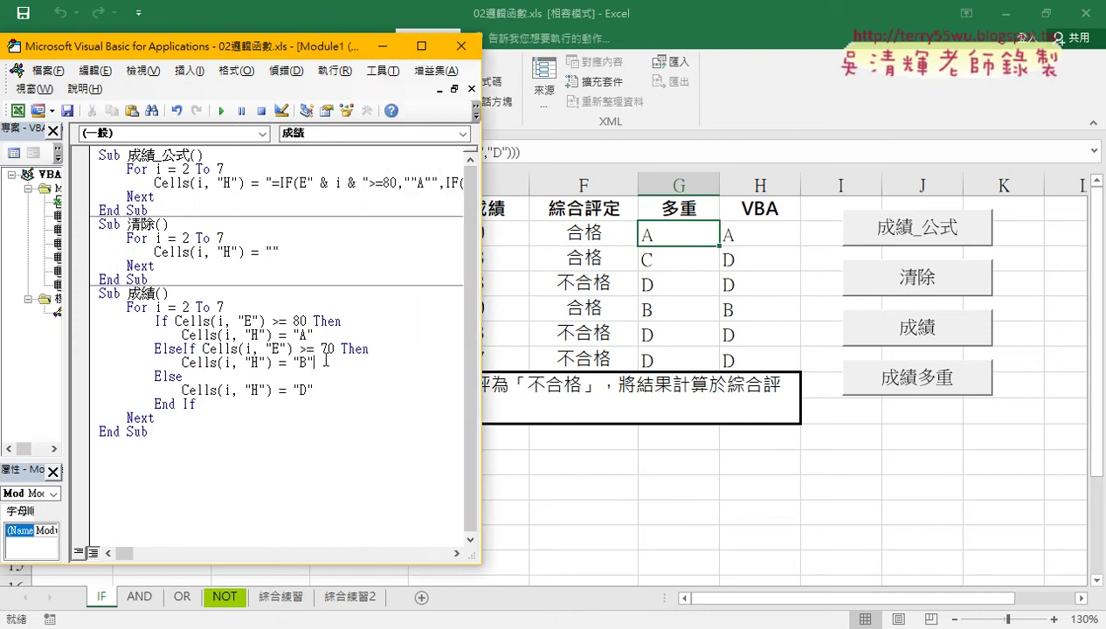
right_click(184, 352)
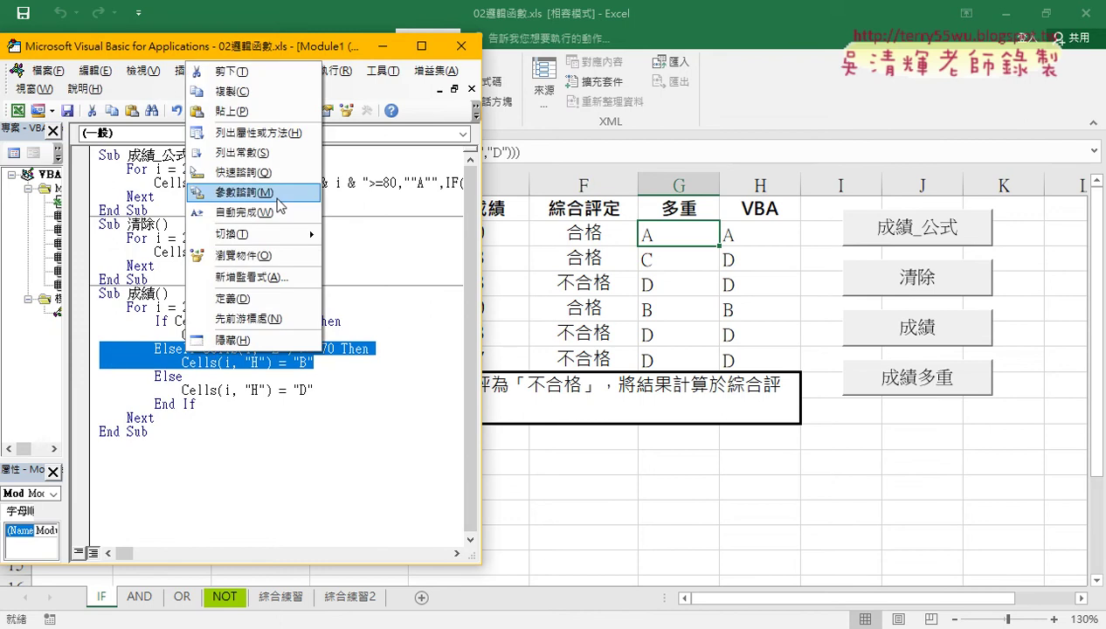
click(231, 91)
click(325, 355)
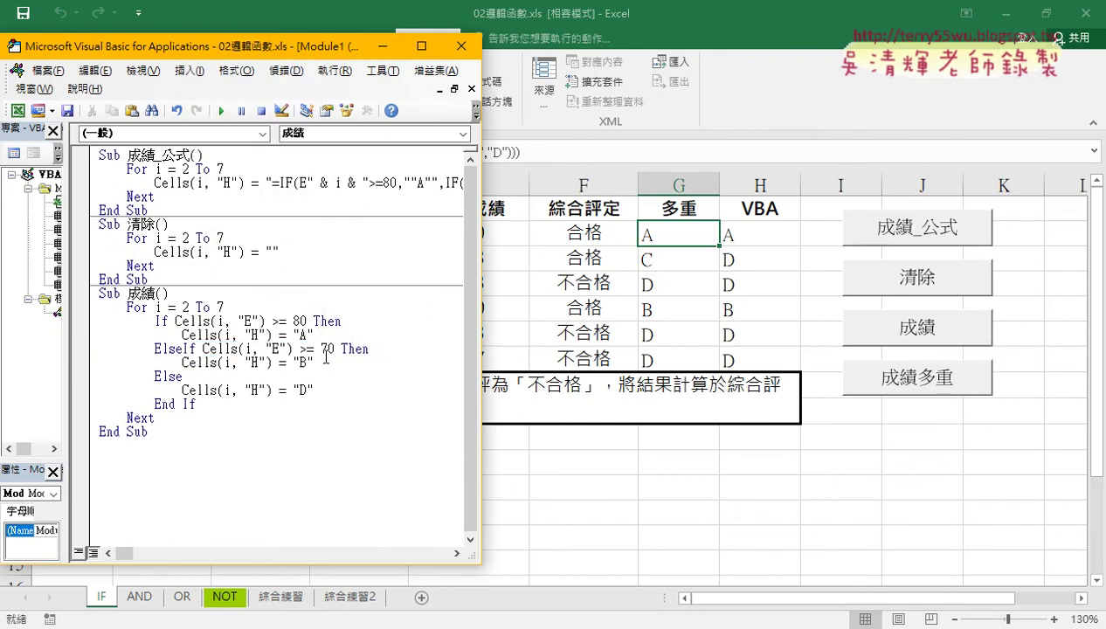
key(Return)
key(BackSpace)
key(BackSpace)
key(BackSpace)
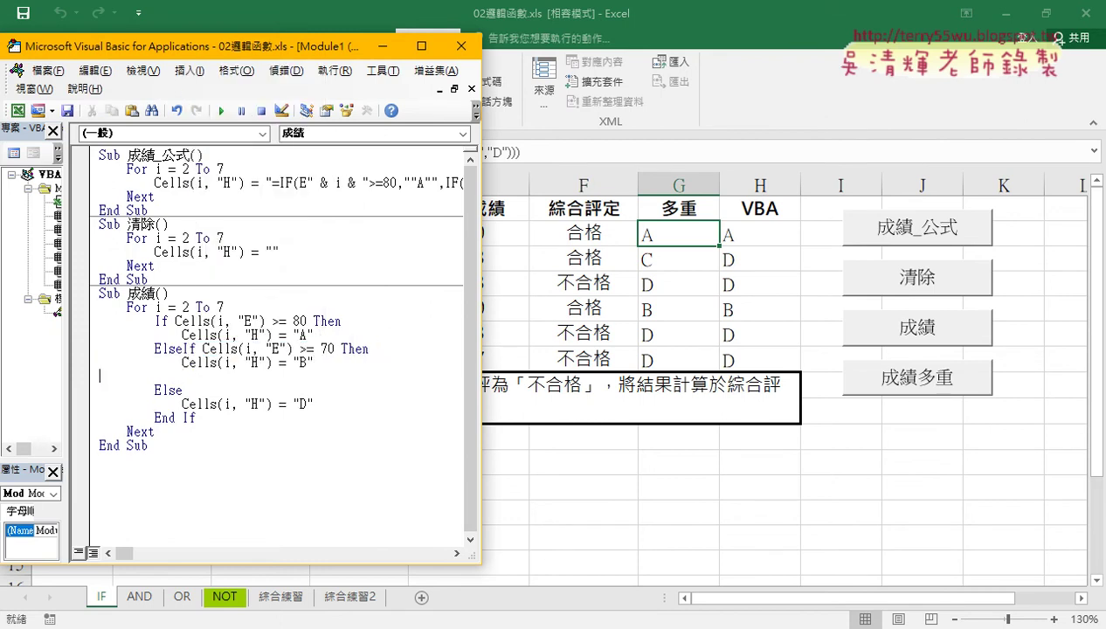
key(ctrl+v)
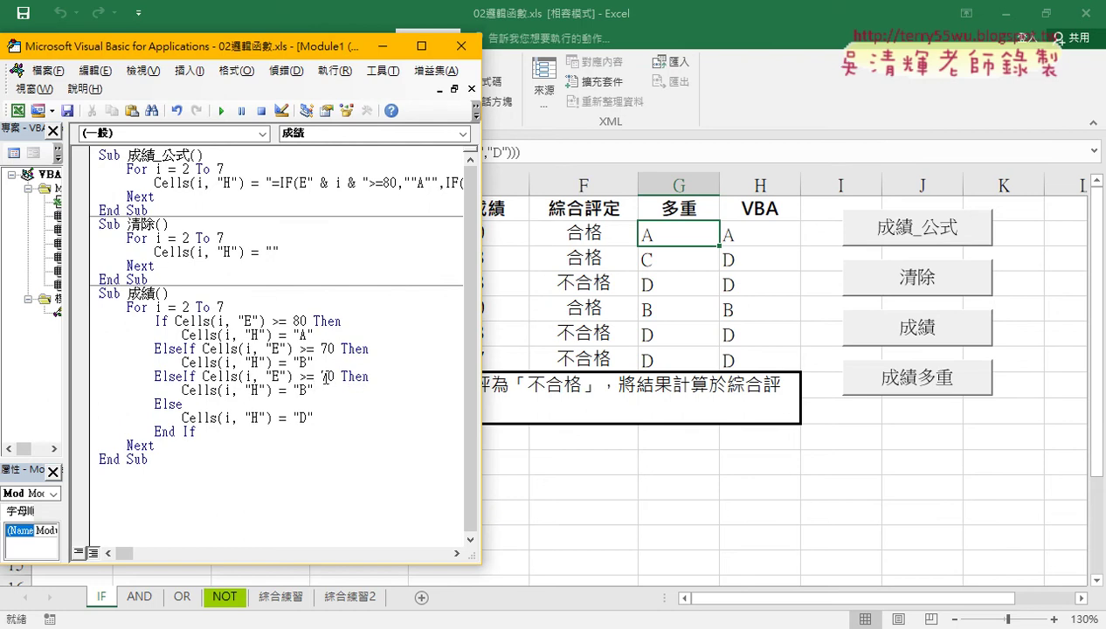
Change the pasted branch to >= 60 writing "C" and rerun: column H reads A, C, D, B, D, D.
drag(326, 377, 320, 377)
text(6)
drag(307, 389, 301, 389)
text(C)
drag(150, 459, 92, 308)
click(203, 417)
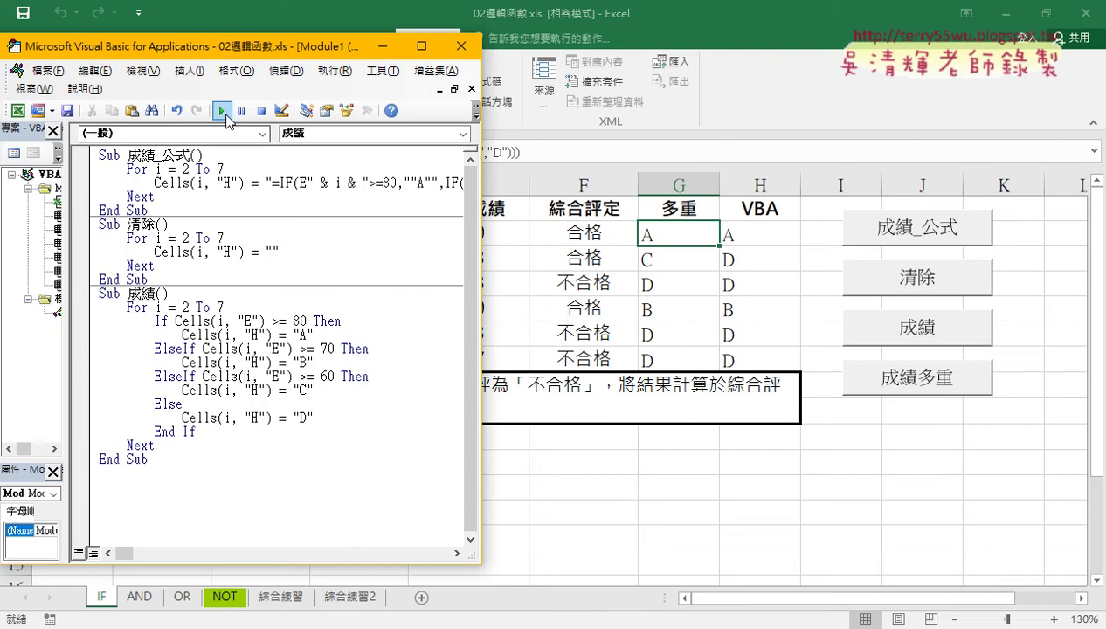
click(223, 112)
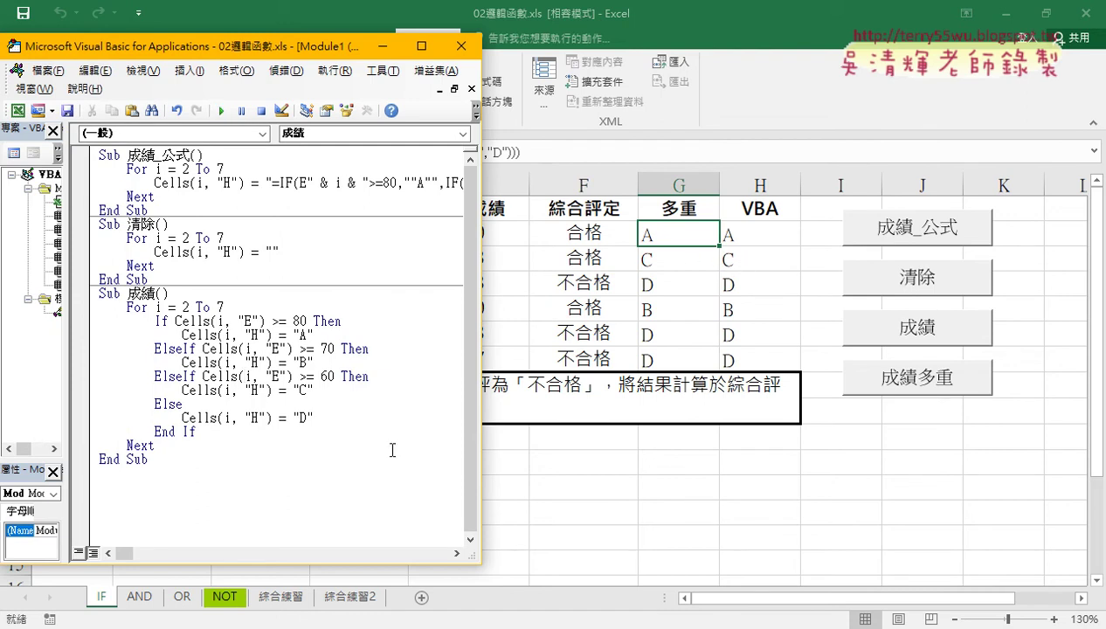
drag(313, 390, 102, 378)
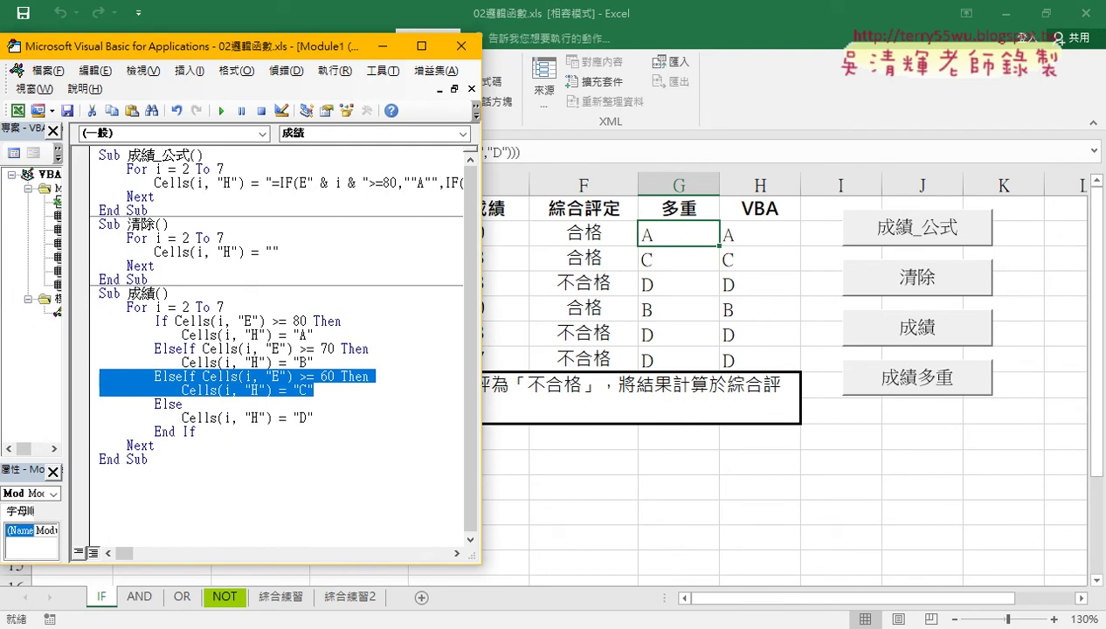
Switch to Google Drive, enter 02_邏輯函數 and open 邏輯函數程式碼.docx.
click(271, 550)
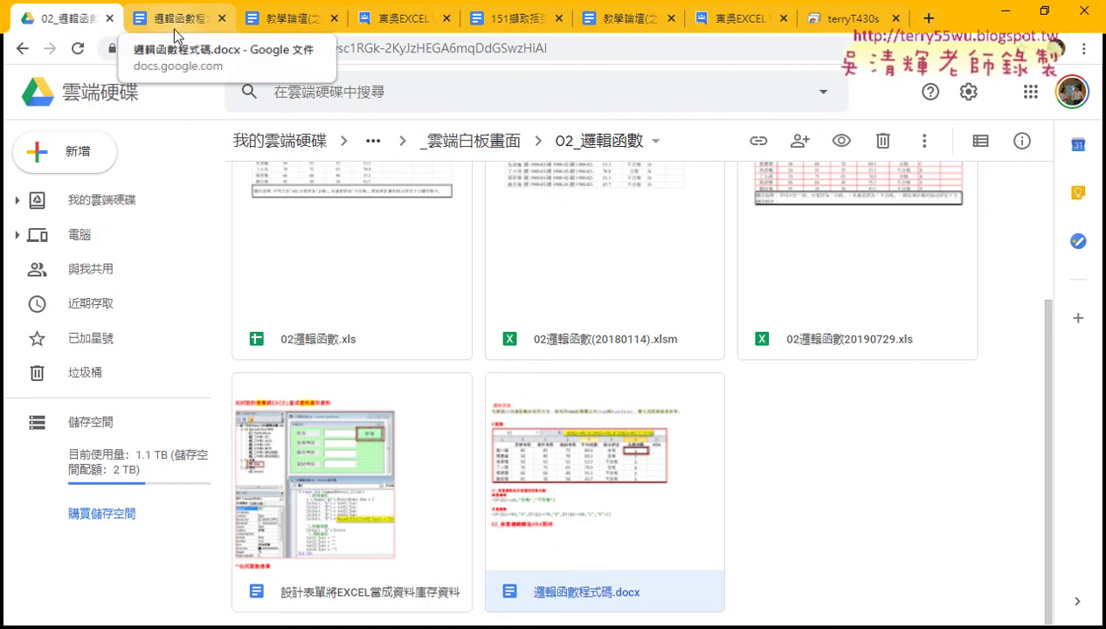
click(22, 48)
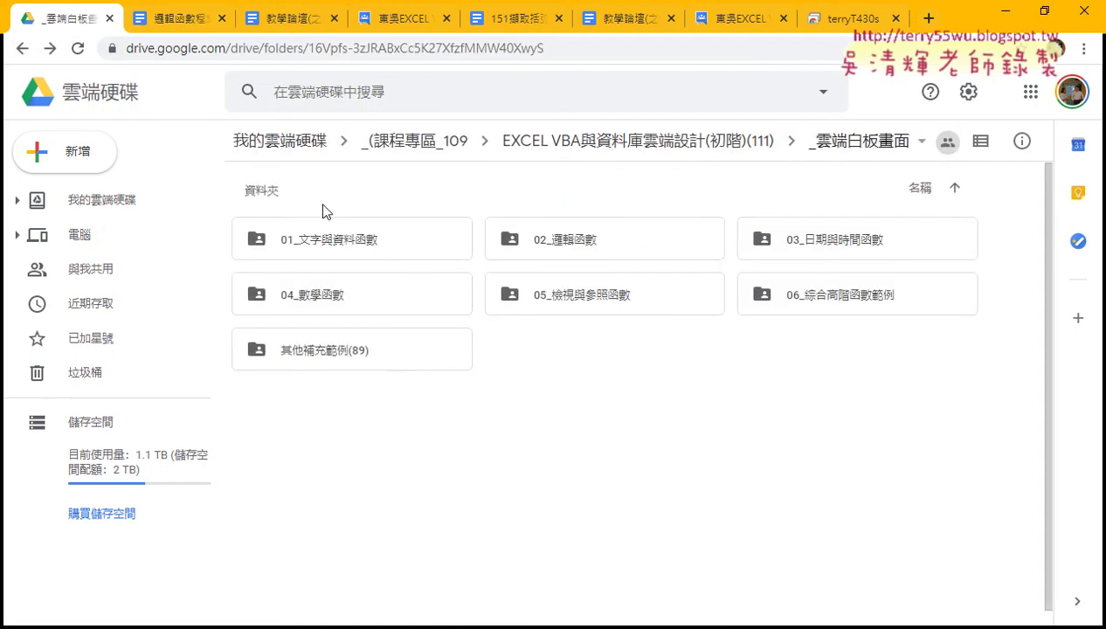
double_click(565, 242)
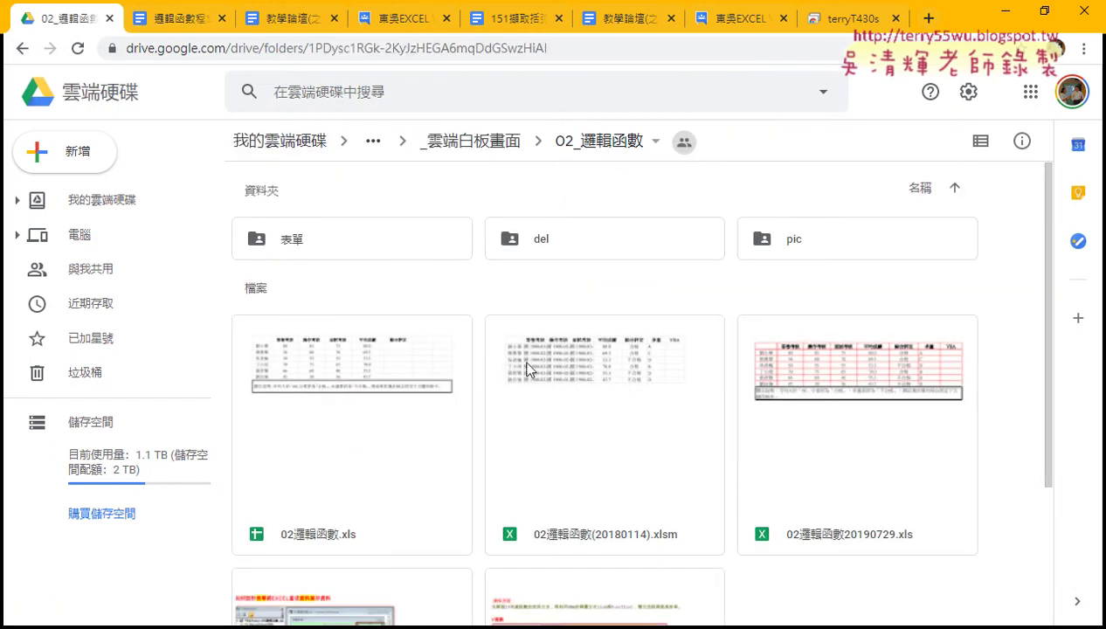
scroll(527, 370, down, 3)
click(601, 589)
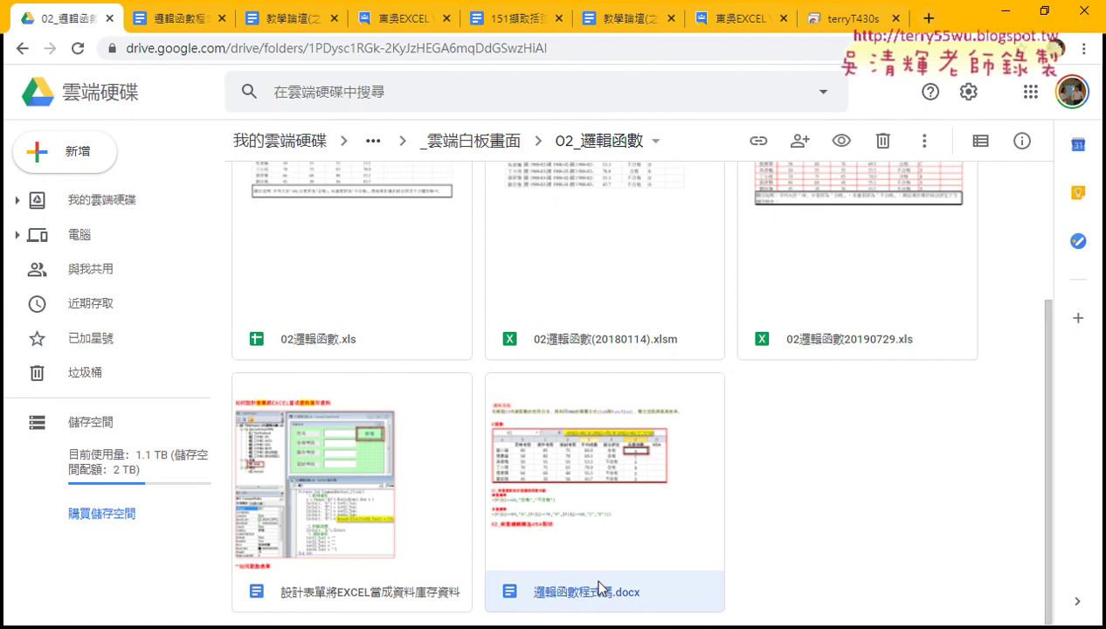
double_click(585, 473)
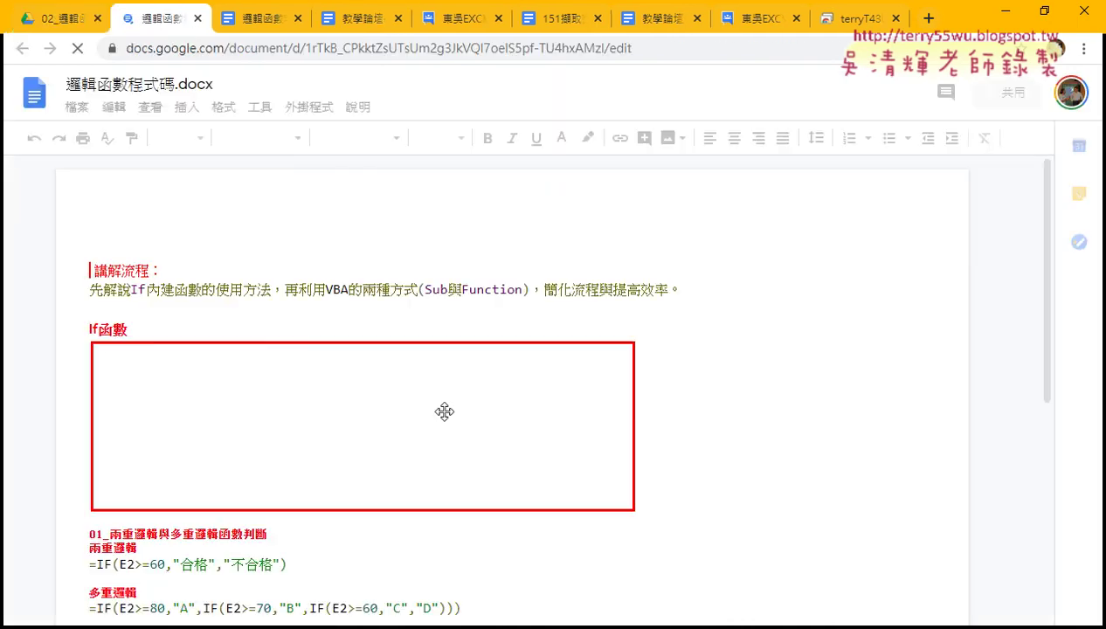
Scroll the document down to the Sub 成績多重 code block with its ElseIf branches.
scroll(524, 463, down, 5)
scroll(532, 470, down, 2)
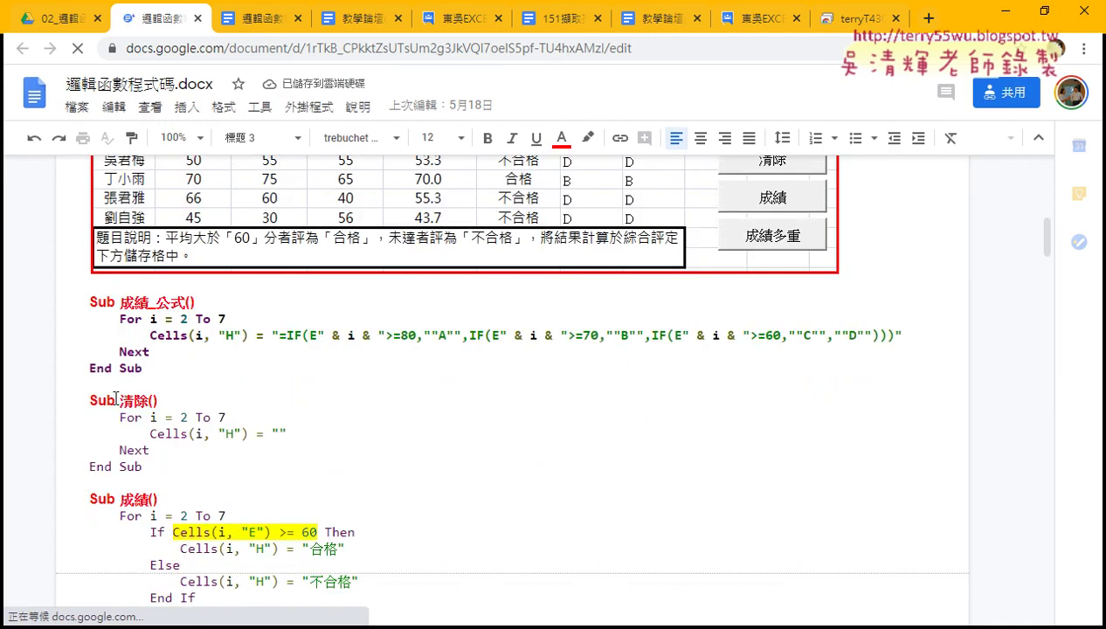
click(185, 515)
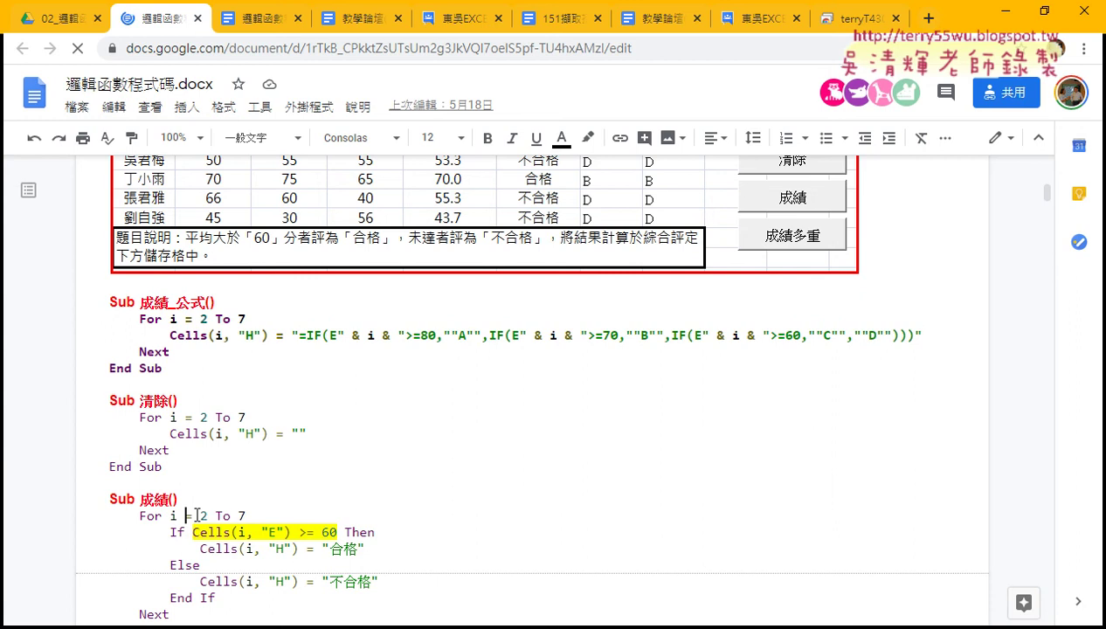
scroll(196, 515, down, 2)
scroll(186, 483, down, 1)
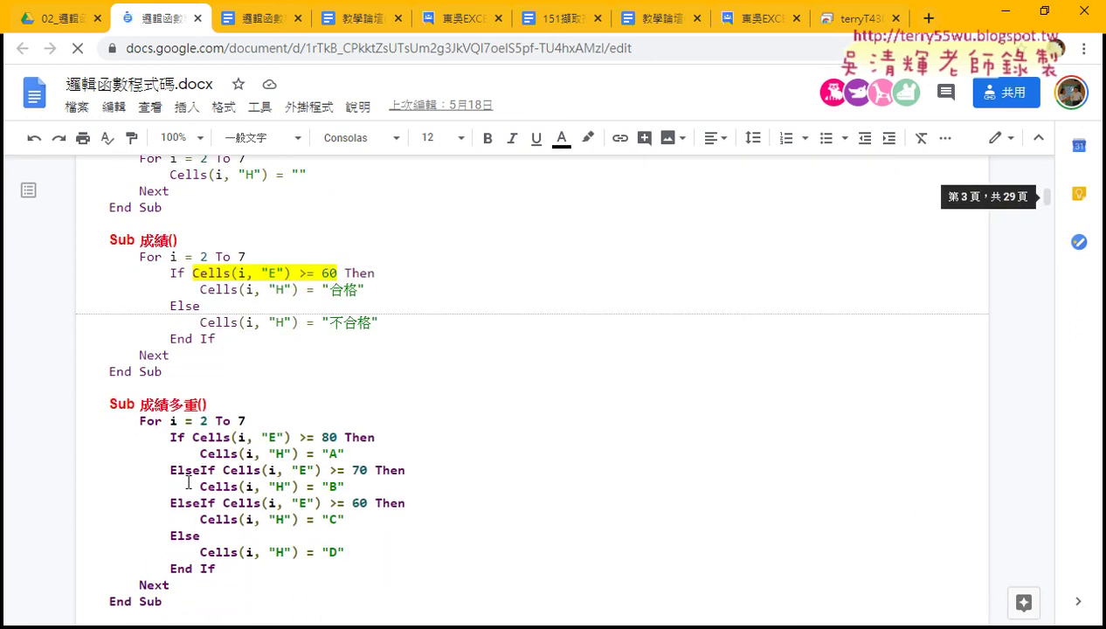
scroll(187, 482, down, 1)
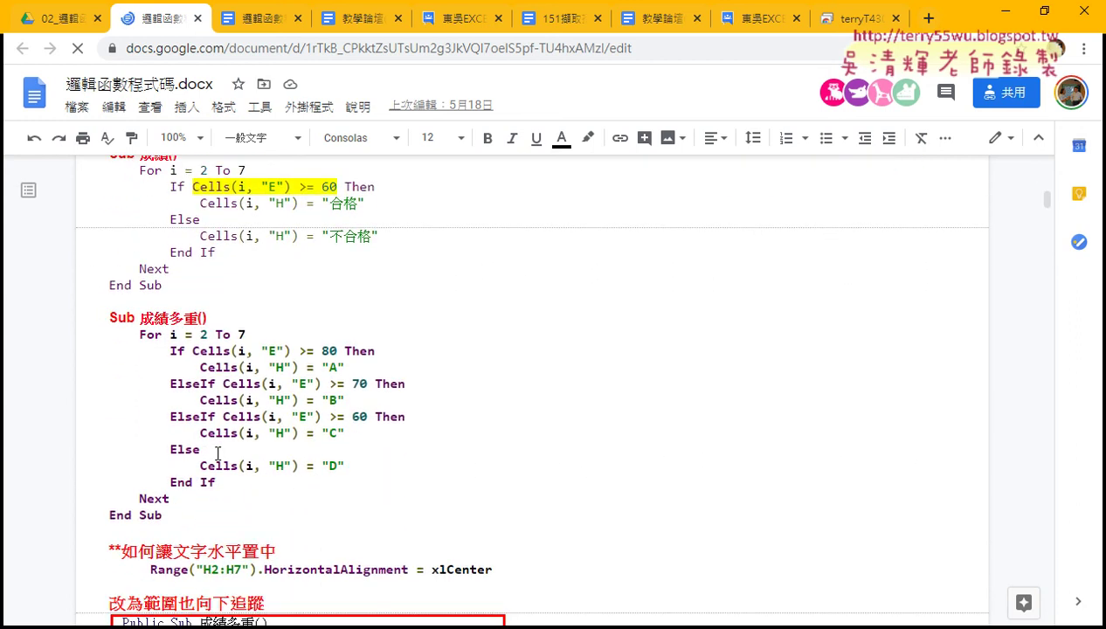